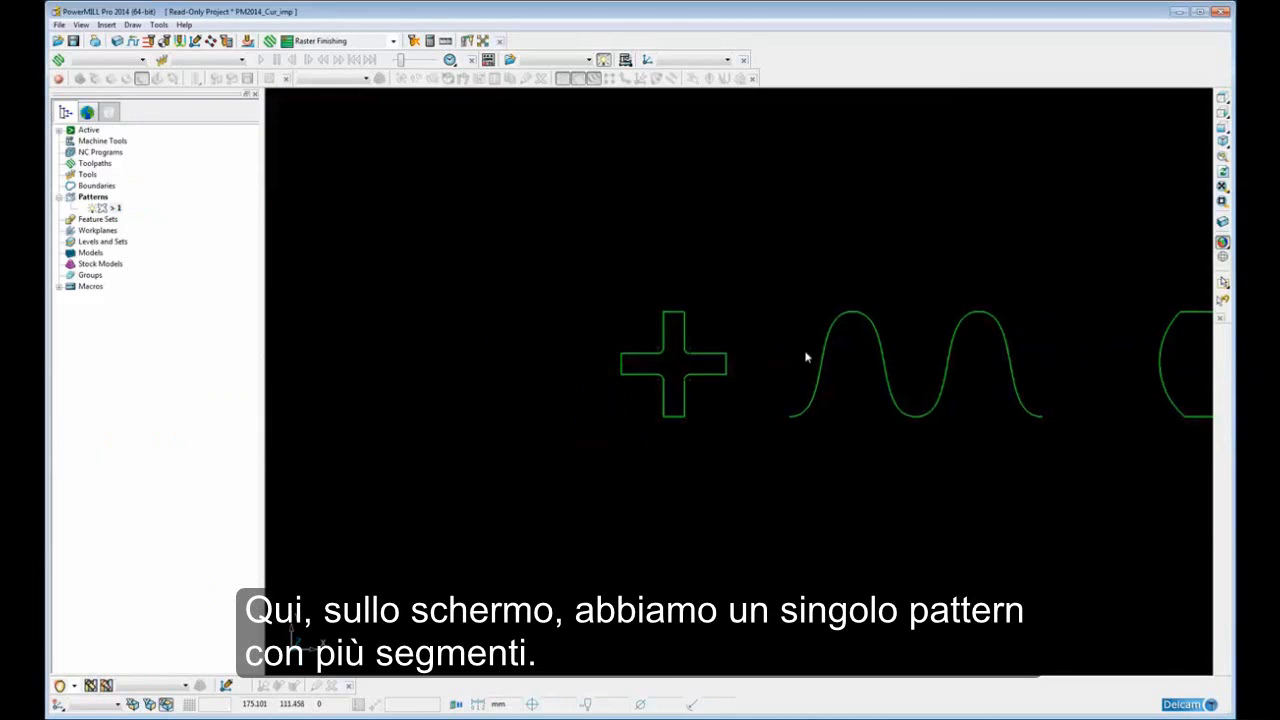
Step: Open pattern 1 in the Curve Editor and frame the cross-shaped profile
{"action": "middle_click_drag", "start_coordinate": [808, 357], "coordinate": [626, 353], "text": "shift"}
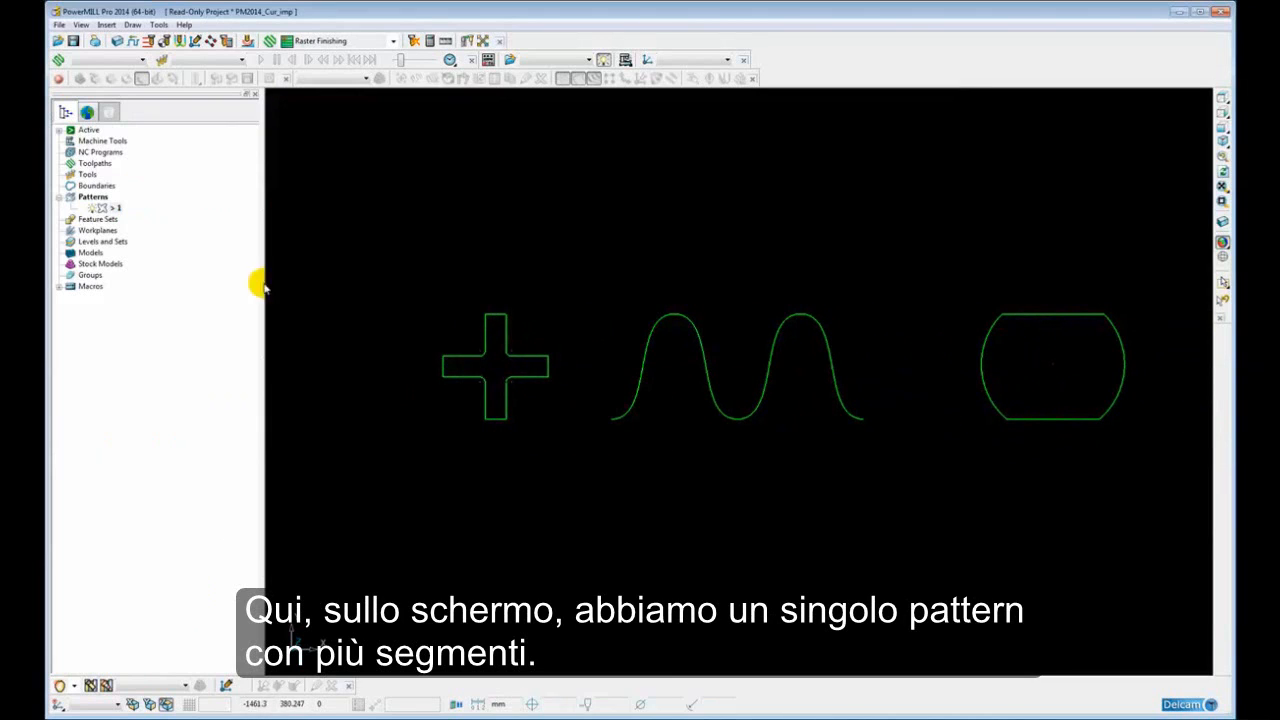
{"action": "right_click", "coordinate": [111, 207]}
{"action": "left_click", "coordinate": [155, 241]}
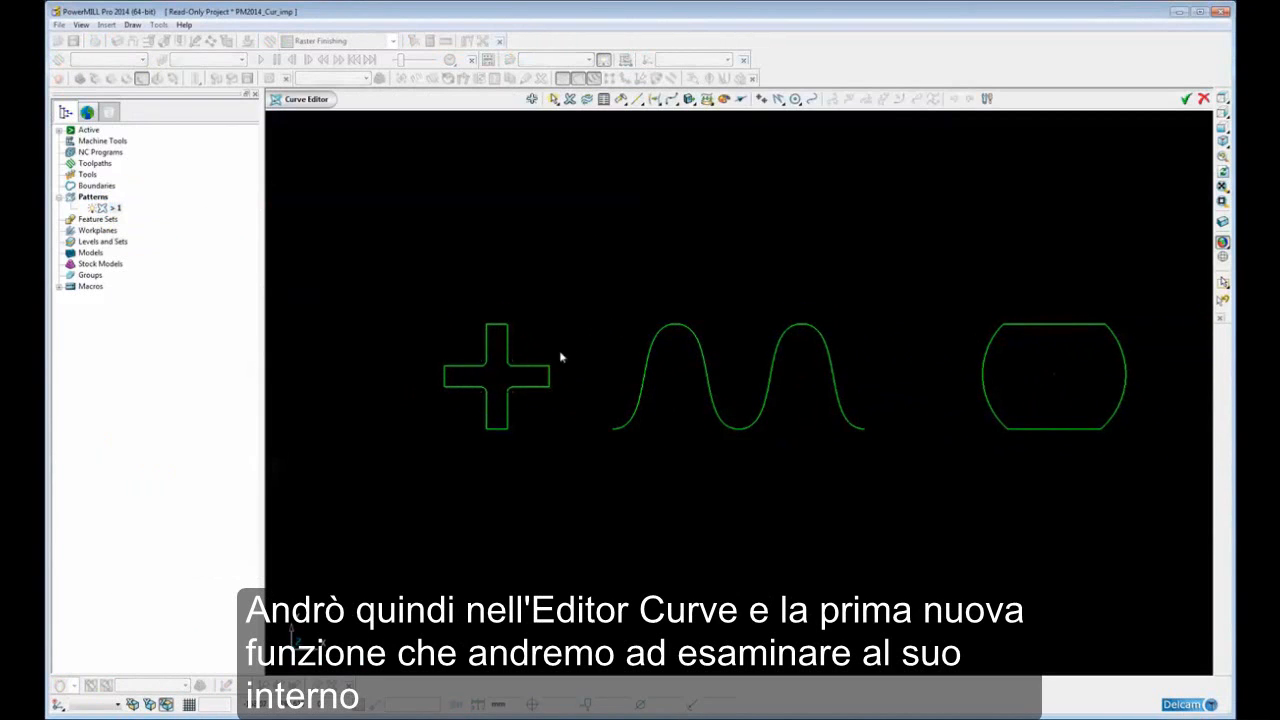
{"action": "middle_click_drag", "start_coordinate": [559, 350], "coordinate": [780, 354], "text": "shift"}
{"action": "scroll", "coordinate": [740, 365], "scroll_direction": "up", "scroll_amount": 2}
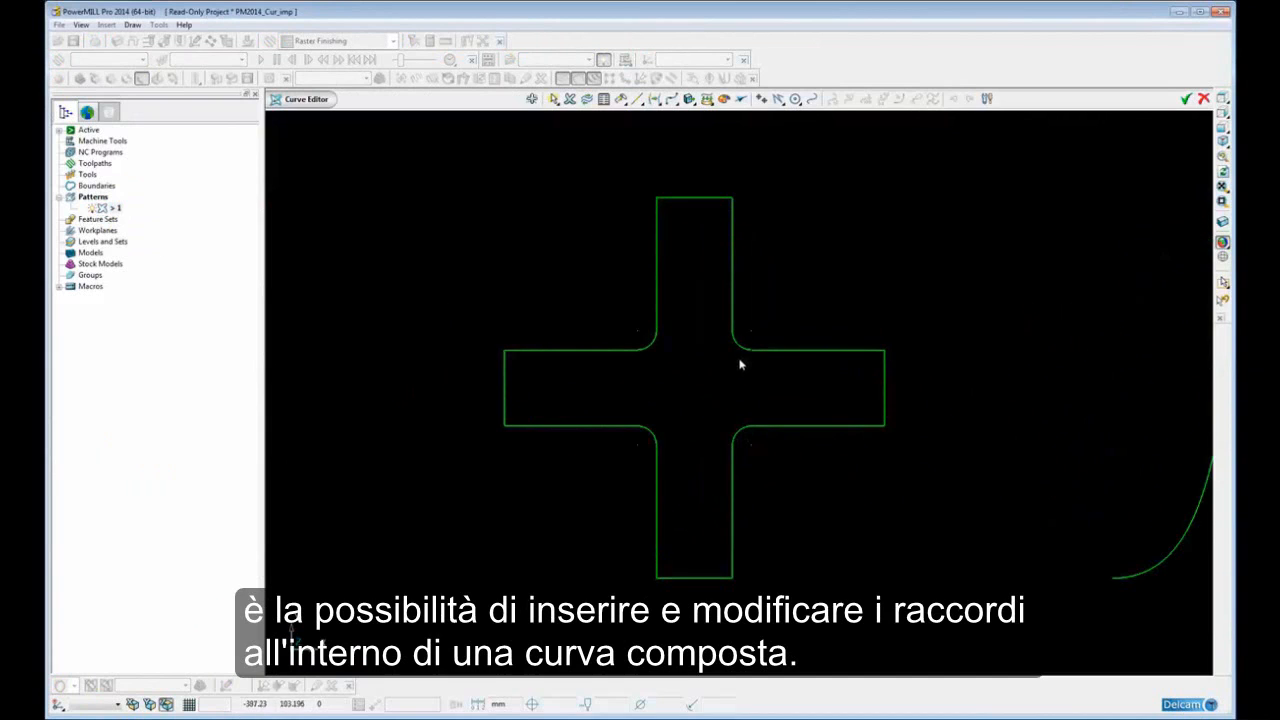
{"action": "middle_click_drag", "start_coordinate": [740, 290], "coordinate": [723, 309], "text": "shift"}
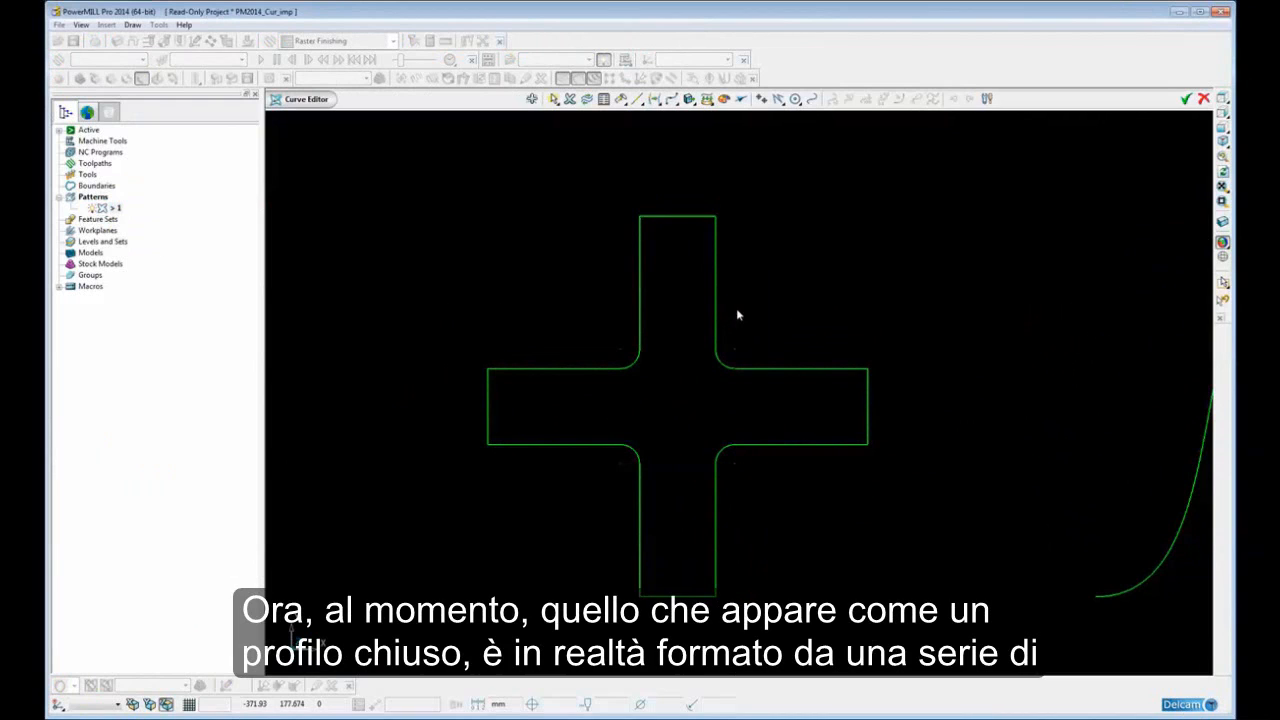
Step: Inspect the separate line and arc segments that make up the cross profile by selecting several individually
{"action": "left_click", "coordinate": [715, 288]}
{"action": "left_click", "coordinate": [788, 370]}
{"action": "left_click", "coordinate": [716, 521]}
{"action": "left_click", "coordinate": [722, 452]}
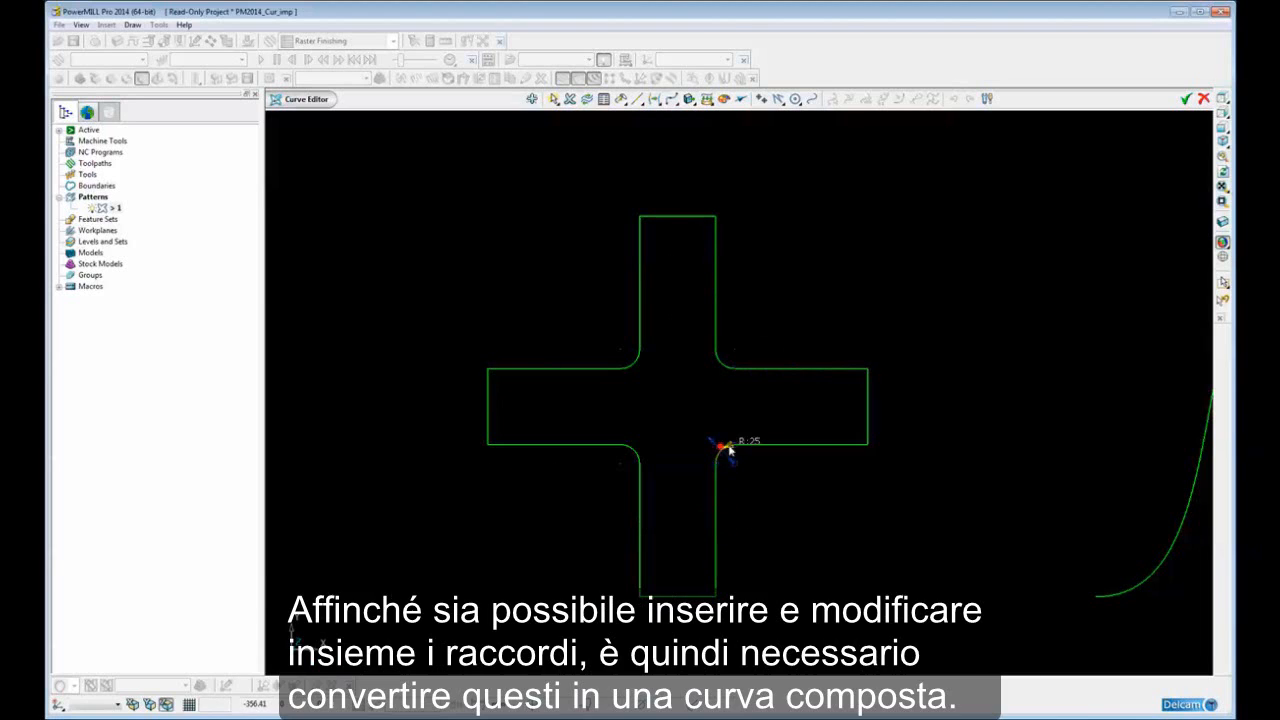
{"action": "left_click", "coordinate": [804, 444]}
{"action": "left_click", "coordinate": [554, 223]}
Step: Select all segments of the cross profile and merge them into a single curve
{"action": "left_click_drag", "start_coordinate": [473, 186], "coordinate": [899, 590]}
{"action": "mouse_move", "coordinate": [654, 100]}
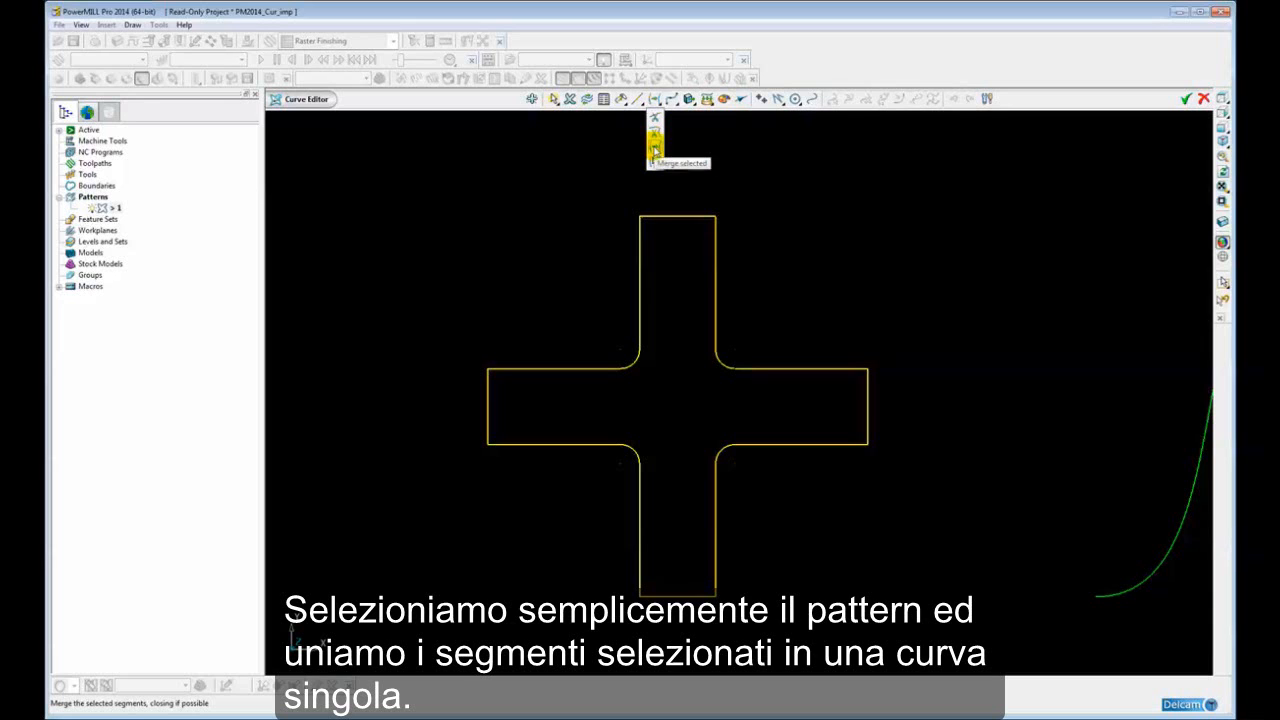
{"action": "left_click", "coordinate": [654, 150]}
{"action": "left_click", "coordinate": [707, 185]}
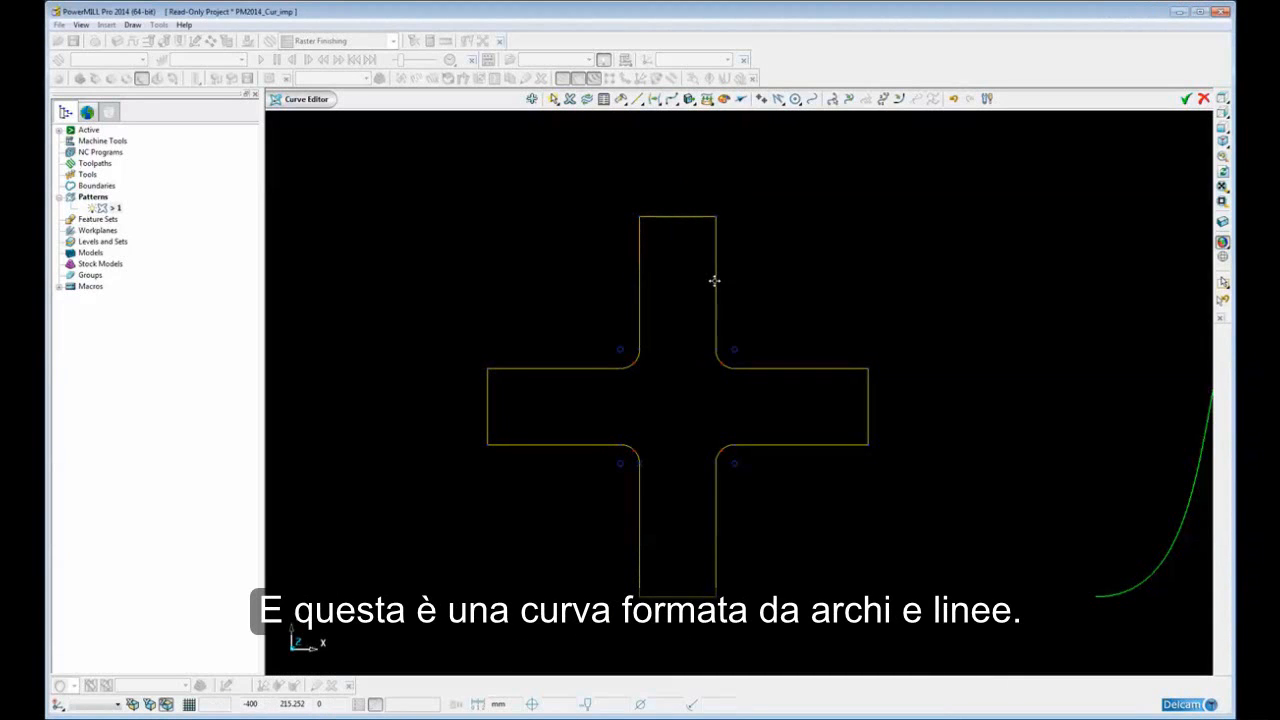
{"action": "right_click", "coordinate": [714, 281]}
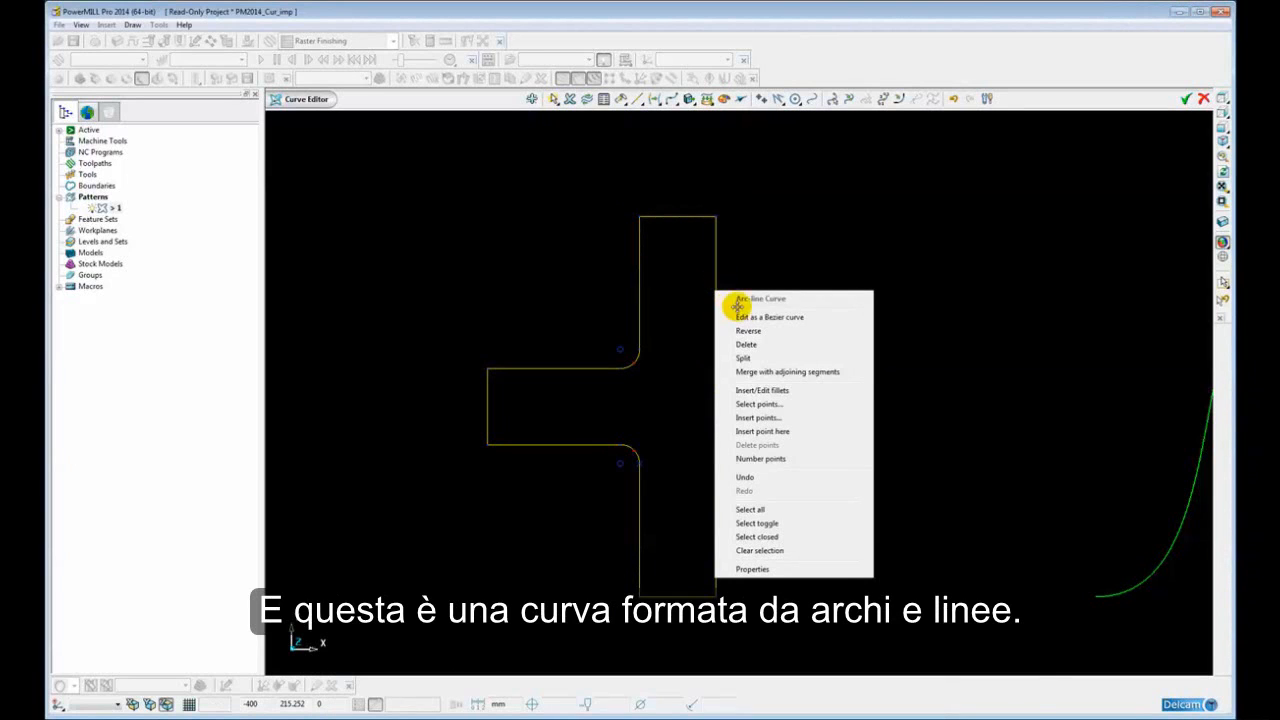
{"action": "left_click", "coordinate": [817, 241]}
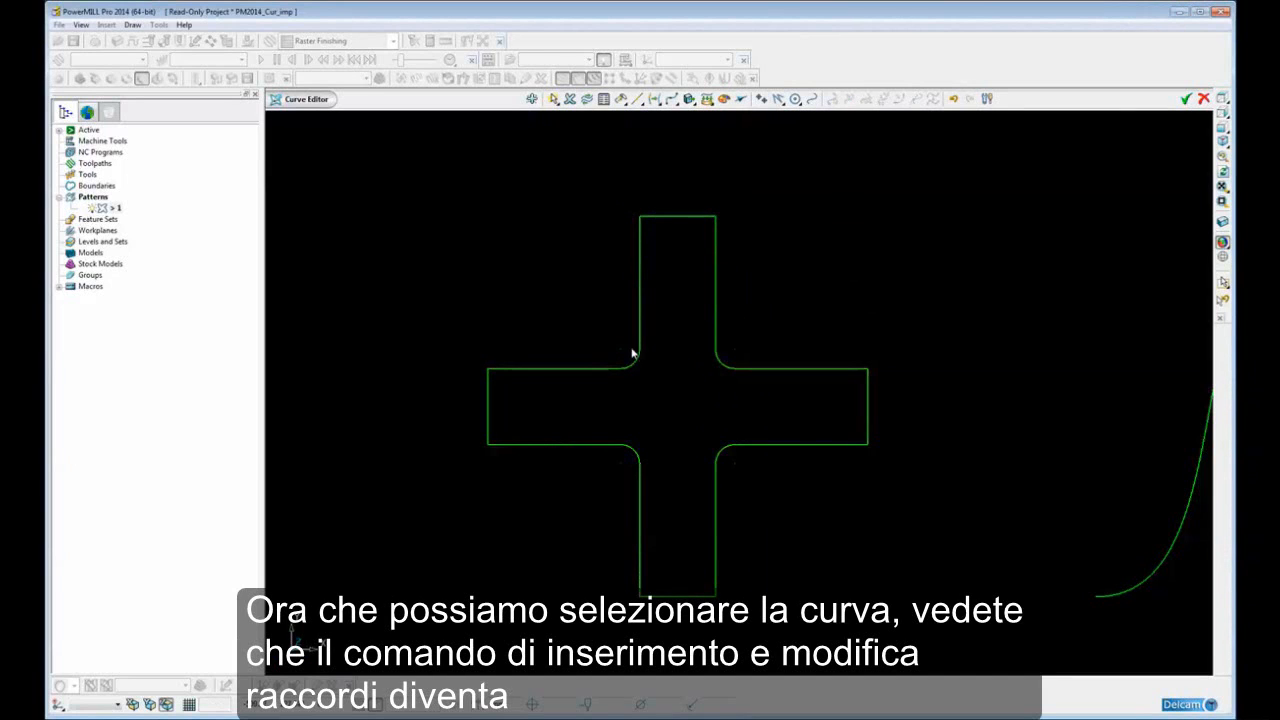
Step: Start inserting and editing fillets on the merged cross curve with a radius of 15 mm at its selected points
{"action": "left_click", "coordinate": [714, 300]}
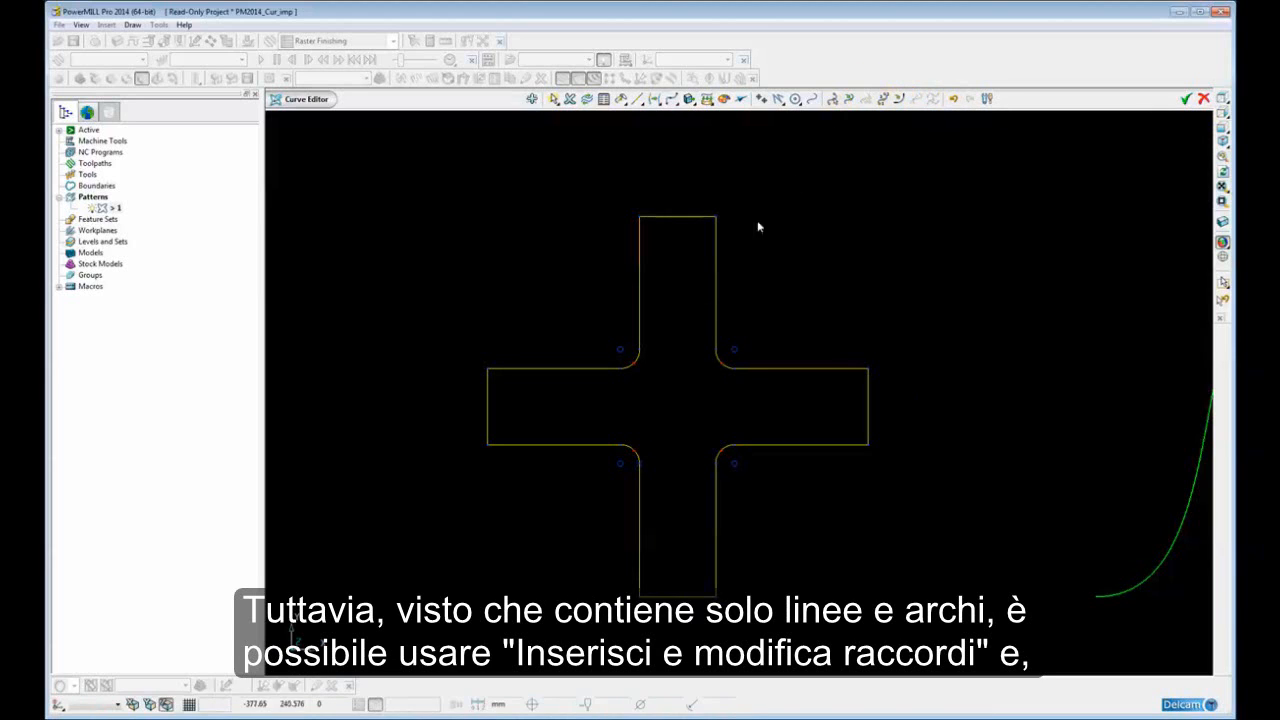
{"action": "left_click", "coordinate": [898, 99]}
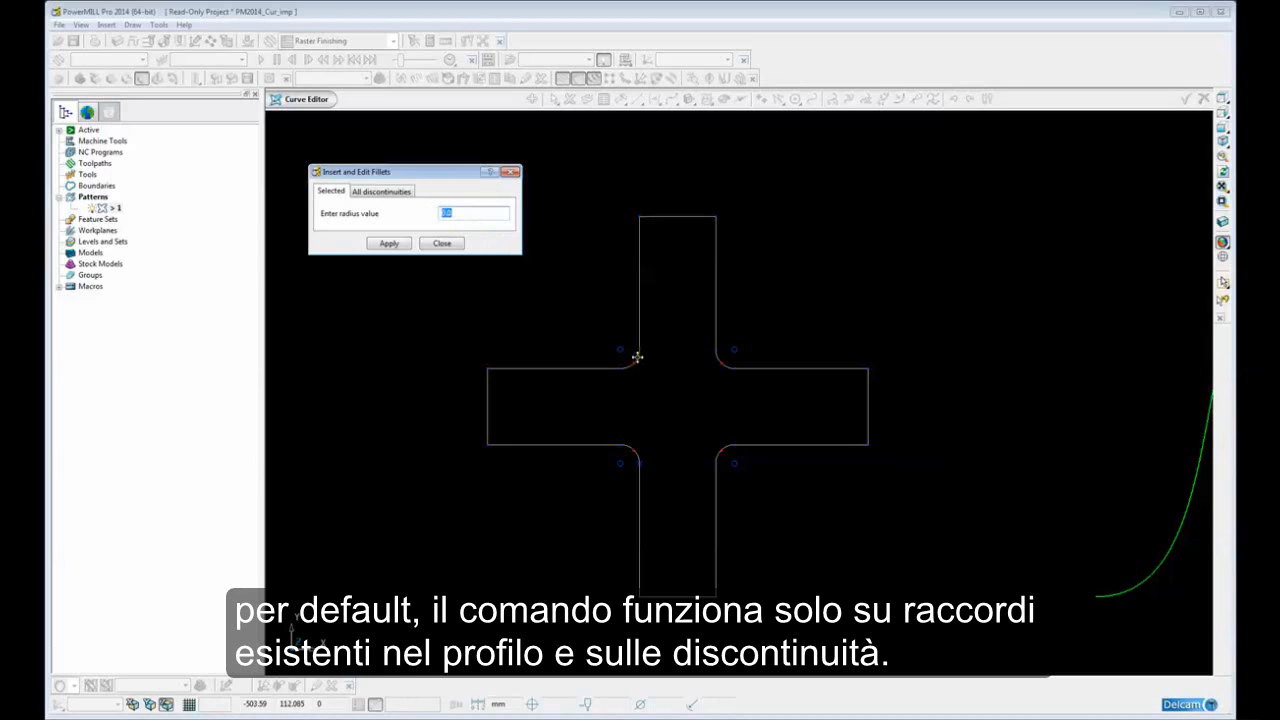
{"action": "left_click", "coordinate": [466, 219]}
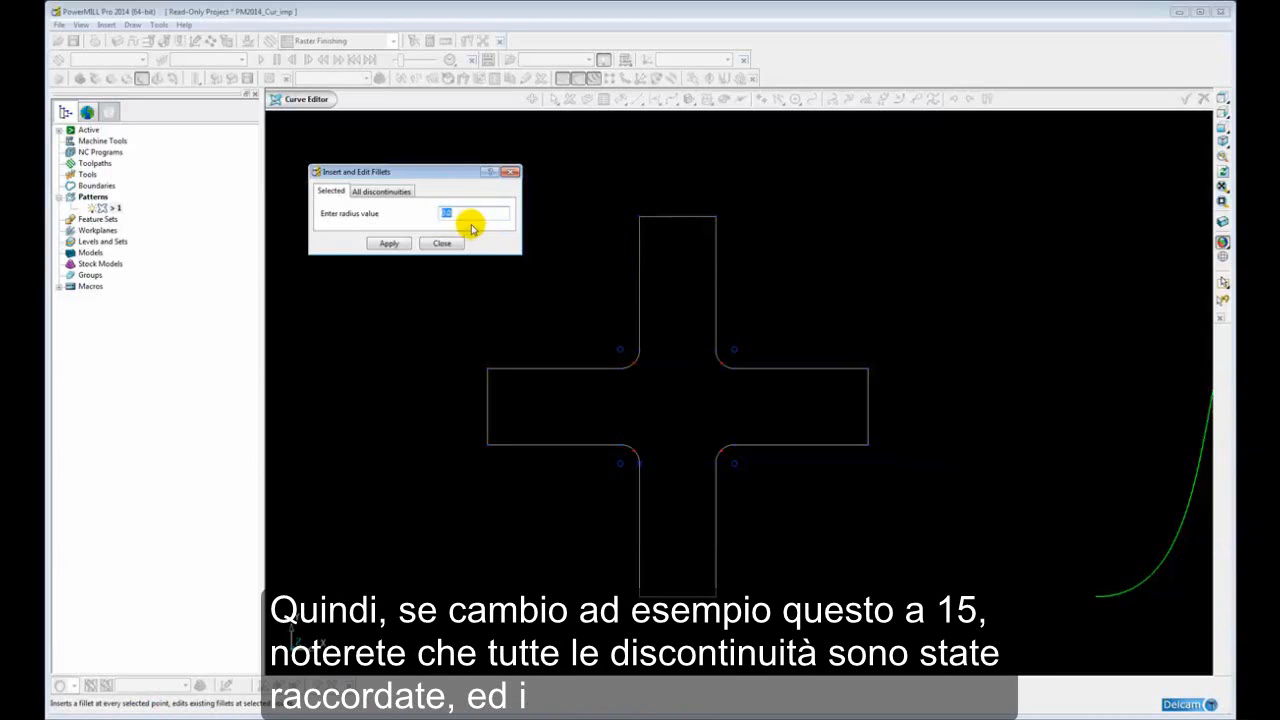
{"action": "double_click", "coordinate": [437, 214]}
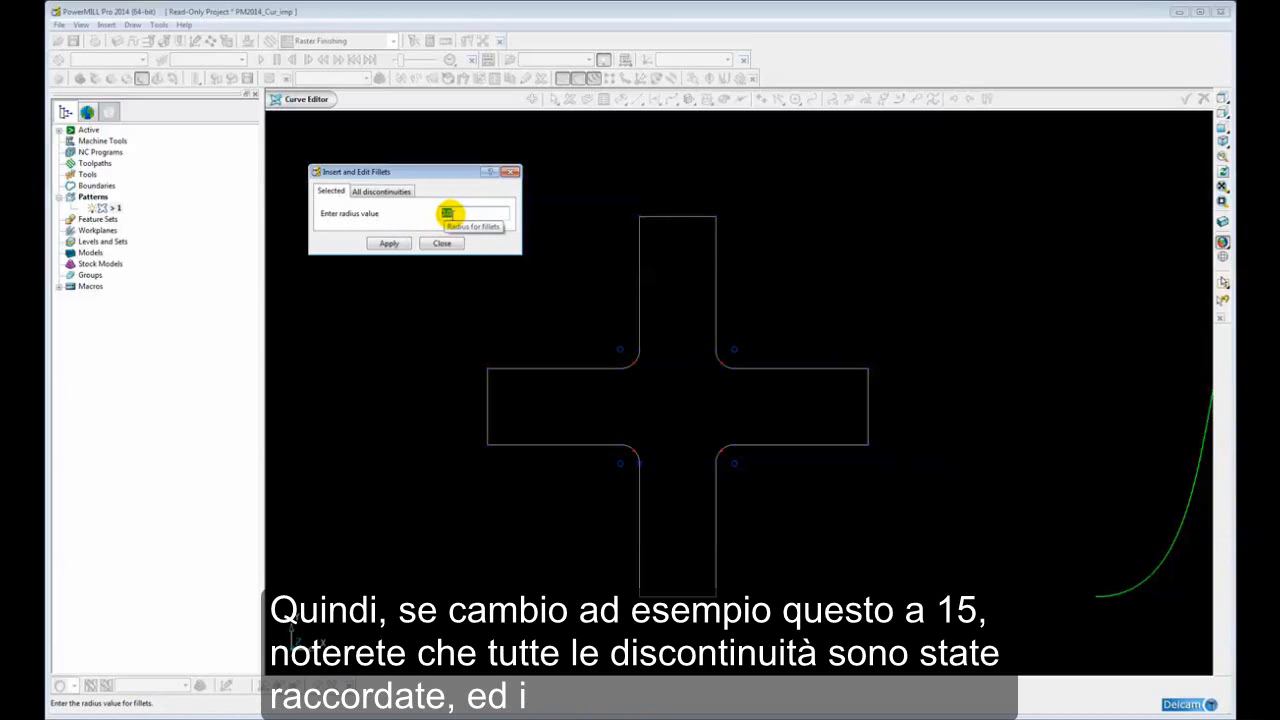
{"action": "type", "text": "15"}
{"action": "key", "text": "Return"}
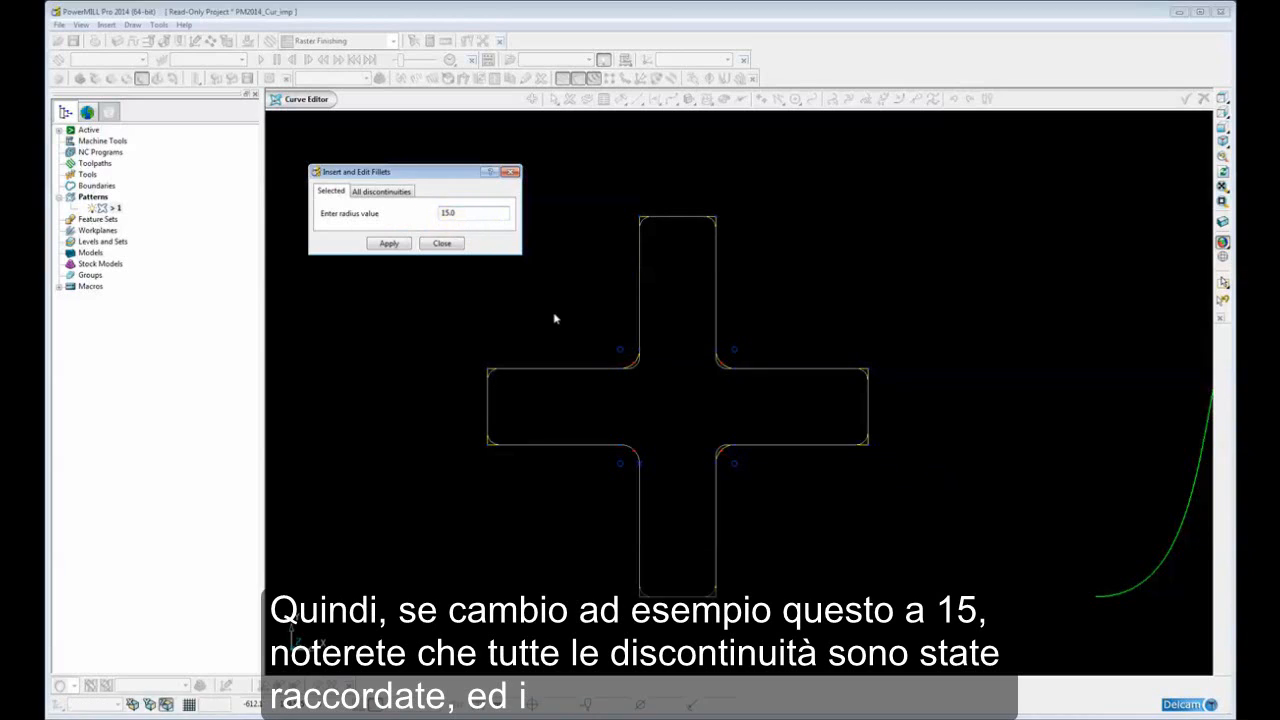
Step: Examine the fillet preview at the cross's sharp outer corners and its existing inner fillets
{"action": "scroll", "coordinate": [588, 375], "scroll_direction": "up", "scroll_amount": 2}
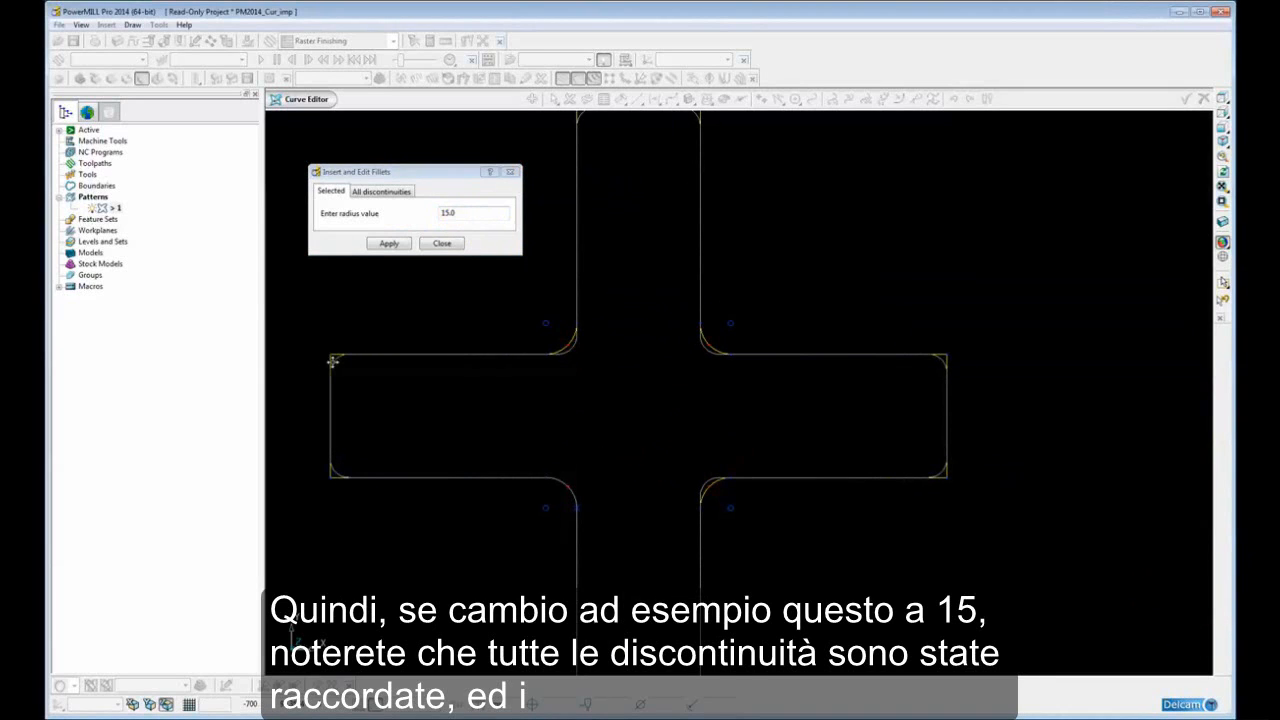
{"action": "middle_click_drag", "start_coordinate": [330, 364], "coordinate": [503, 366], "text": "shift"}
{"action": "scroll", "coordinate": [730, 418], "scroll_direction": "up", "scroll_amount": 4}
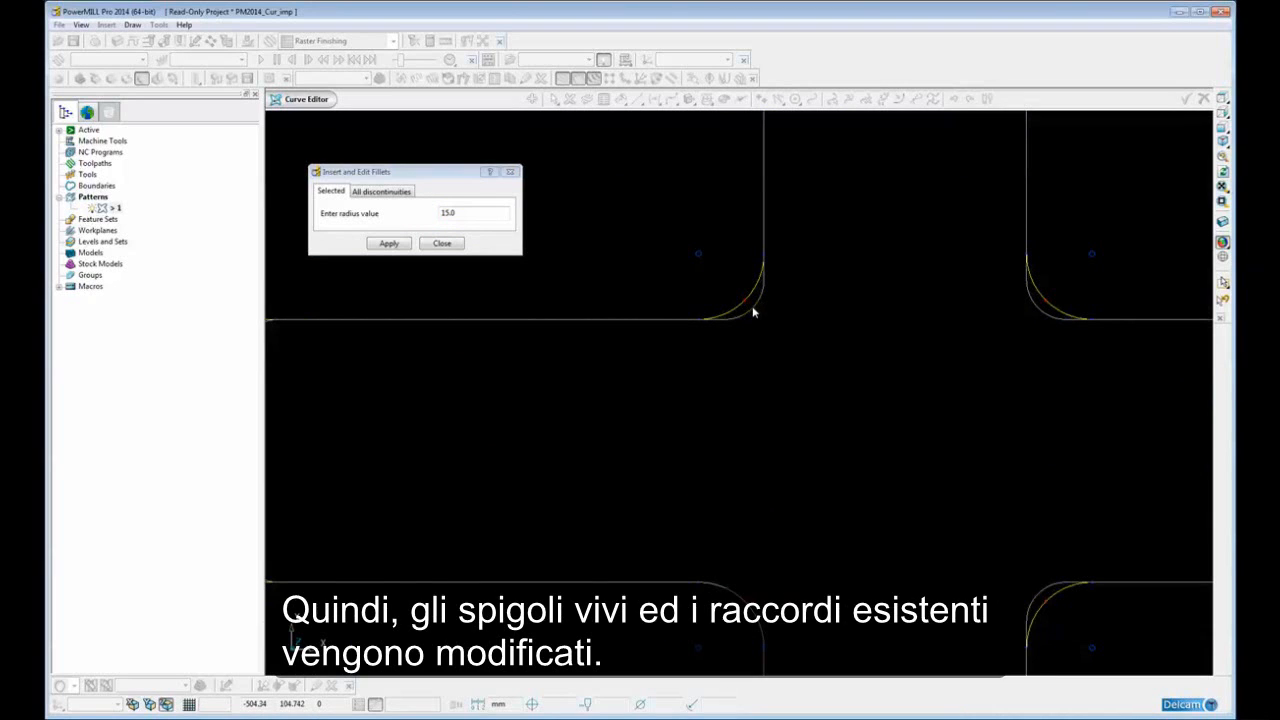
{"action": "scroll", "coordinate": [755, 310], "scroll_direction": "down", "scroll_amount": 5}
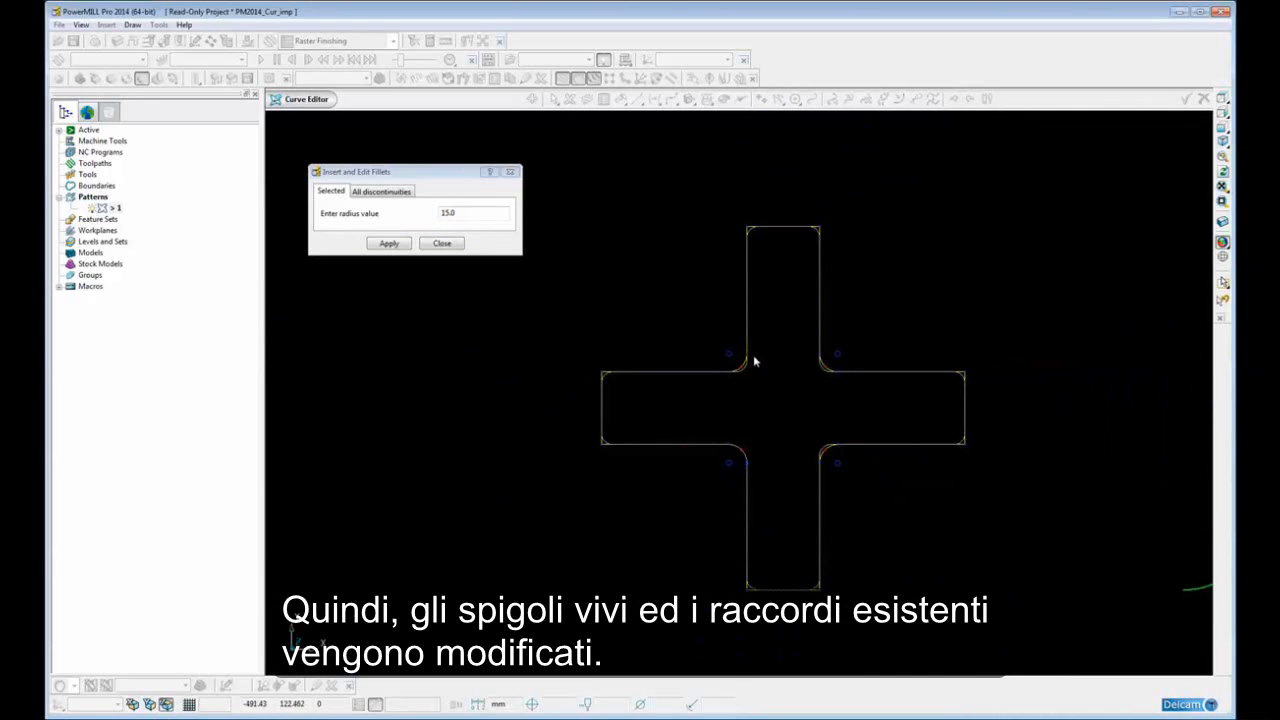
{"action": "middle_click_drag", "start_coordinate": [753, 354], "coordinate": [744, 342], "text": "shift"}
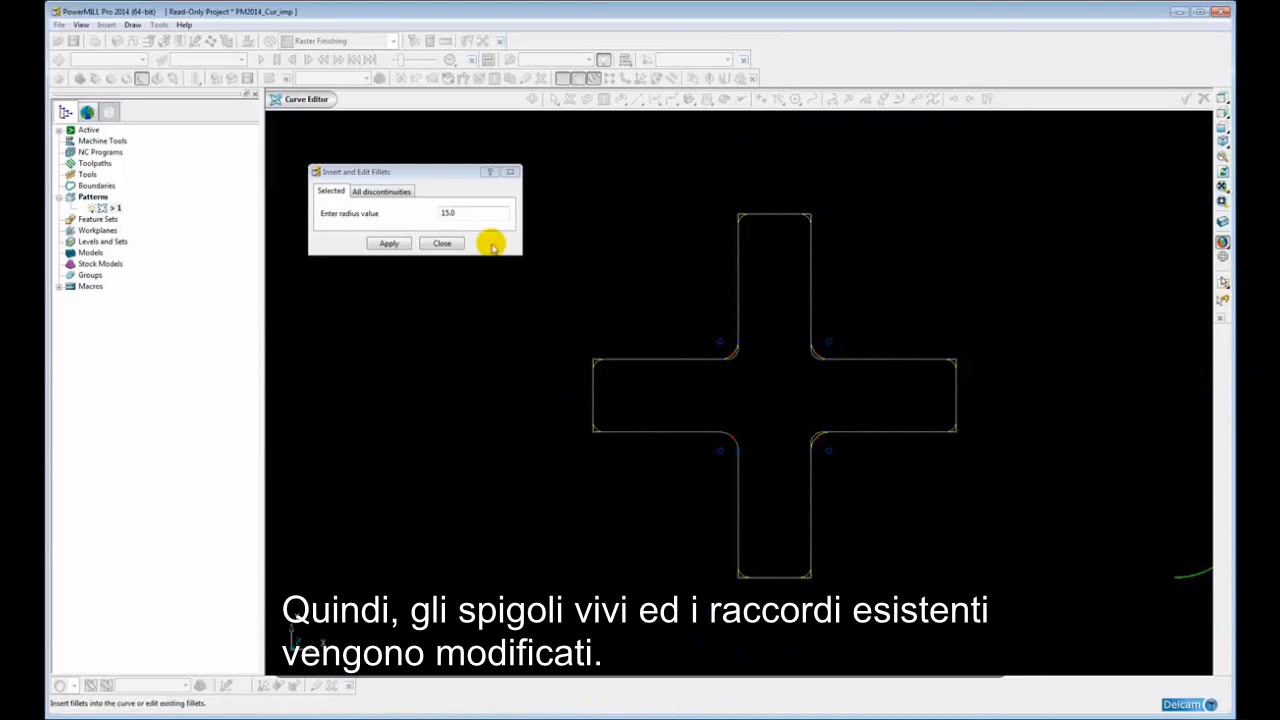
{"action": "scroll", "coordinate": [632, 352], "scroll_direction": "up", "scroll_amount": 1}
{"action": "scroll", "coordinate": [632, 352], "scroll_direction": "up", "scroll_amount": 2}
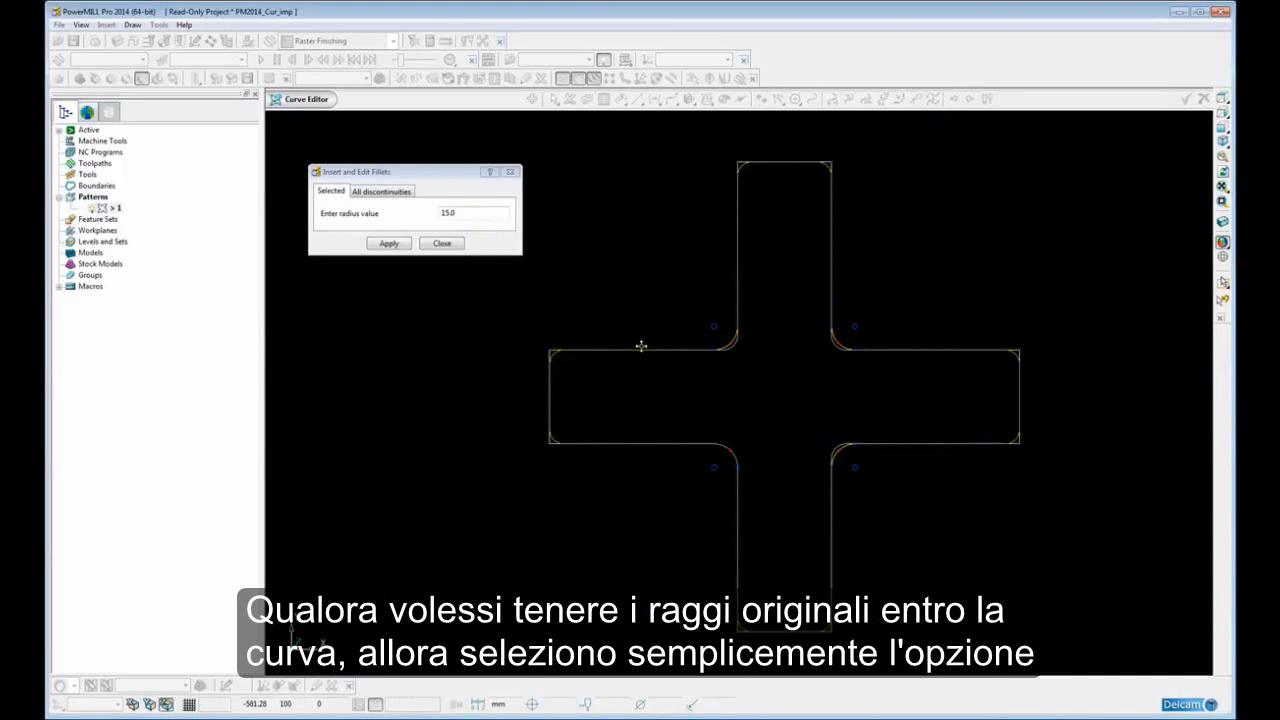
{"action": "middle_click_drag", "start_coordinate": [713, 352], "coordinate": [696, 365], "text": "shift"}
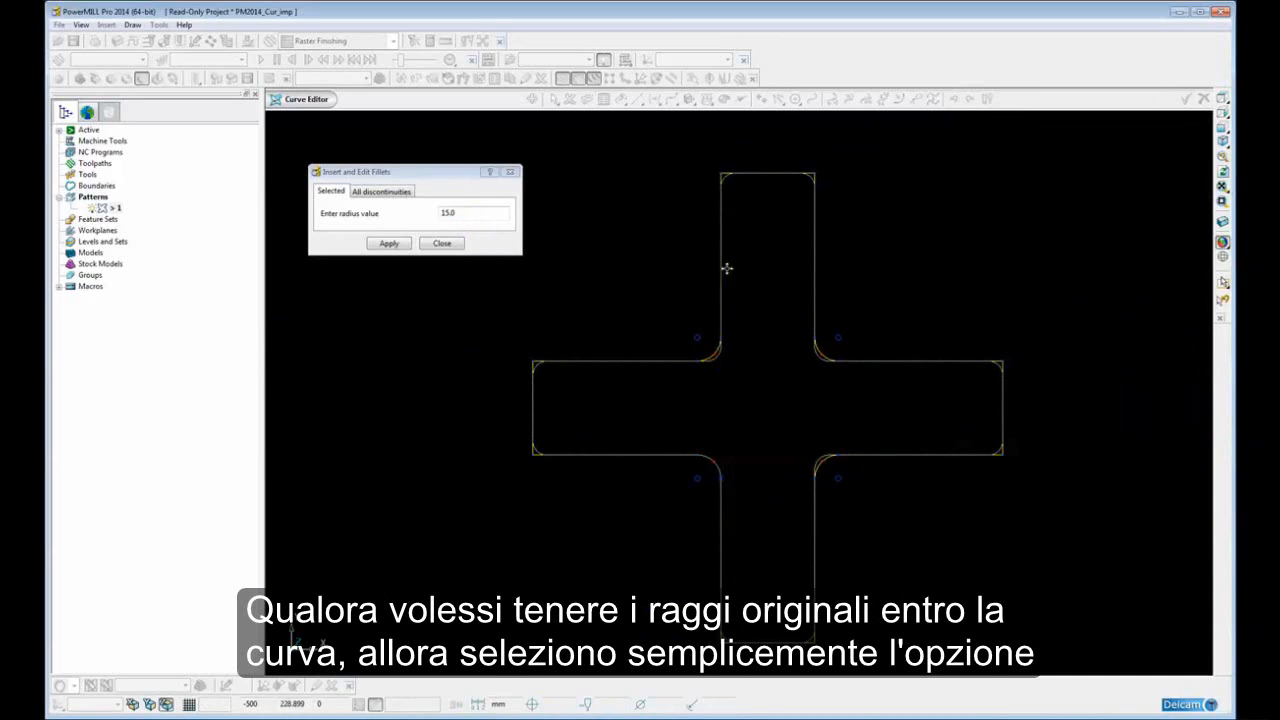
Step: Limit the filleting to all discontinuities of the cross and set the radius to 30 mm
{"action": "left_click", "coordinate": [372, 192]}
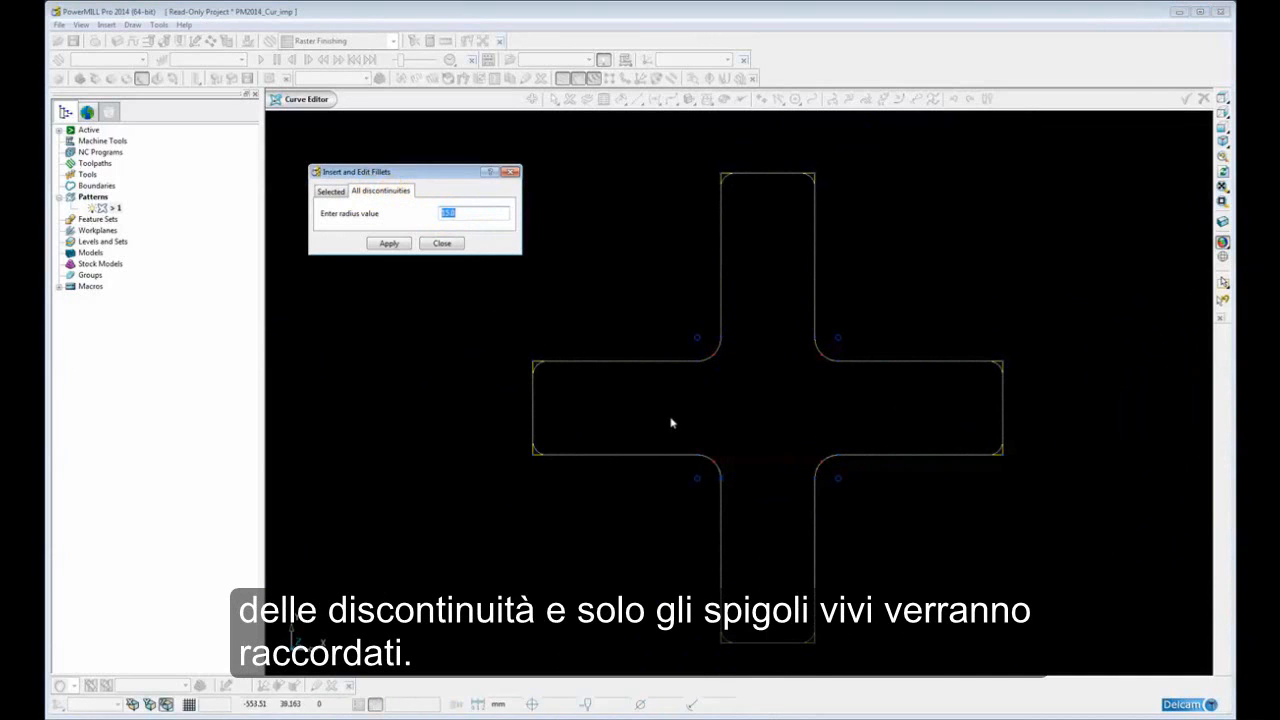
{"action": "scroll", "coordinate": [660, 418], "scroll_direction": "up", "scroll_amount": 3}
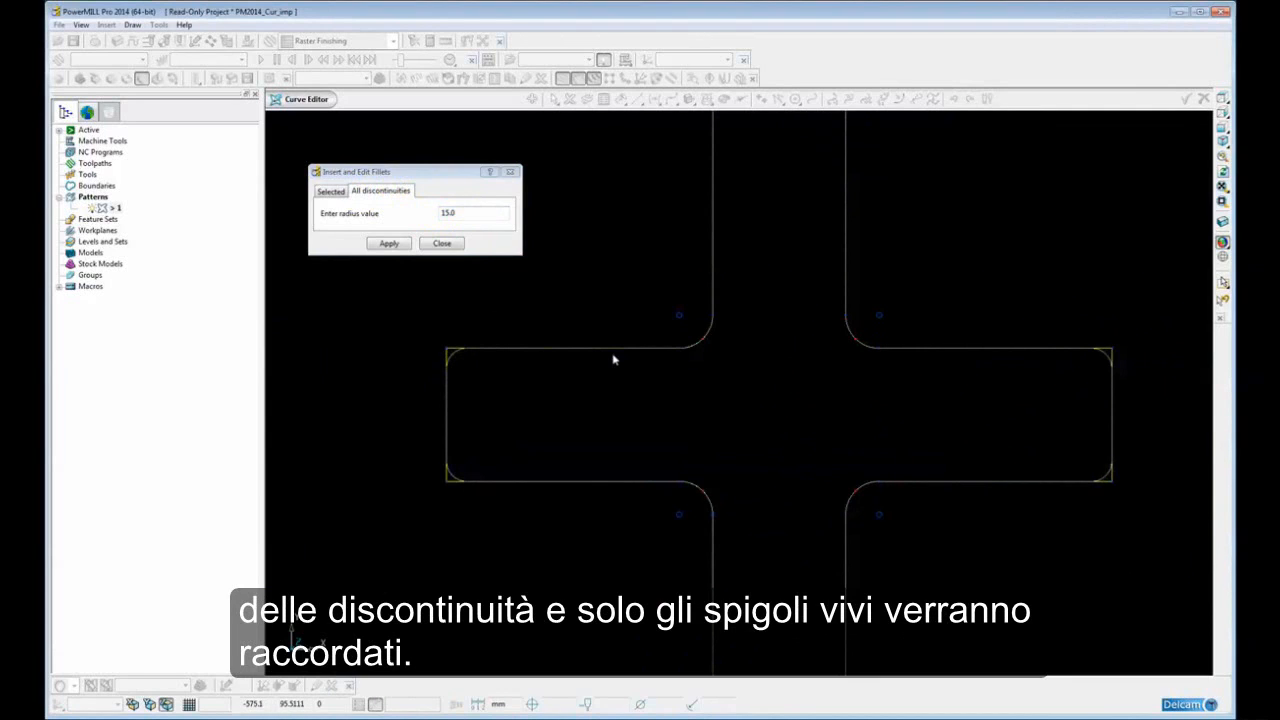
{"action": "middle_click_drag", "start_coordinate": [616, 362], "coordinate": [680, 364], "text": "shift"}
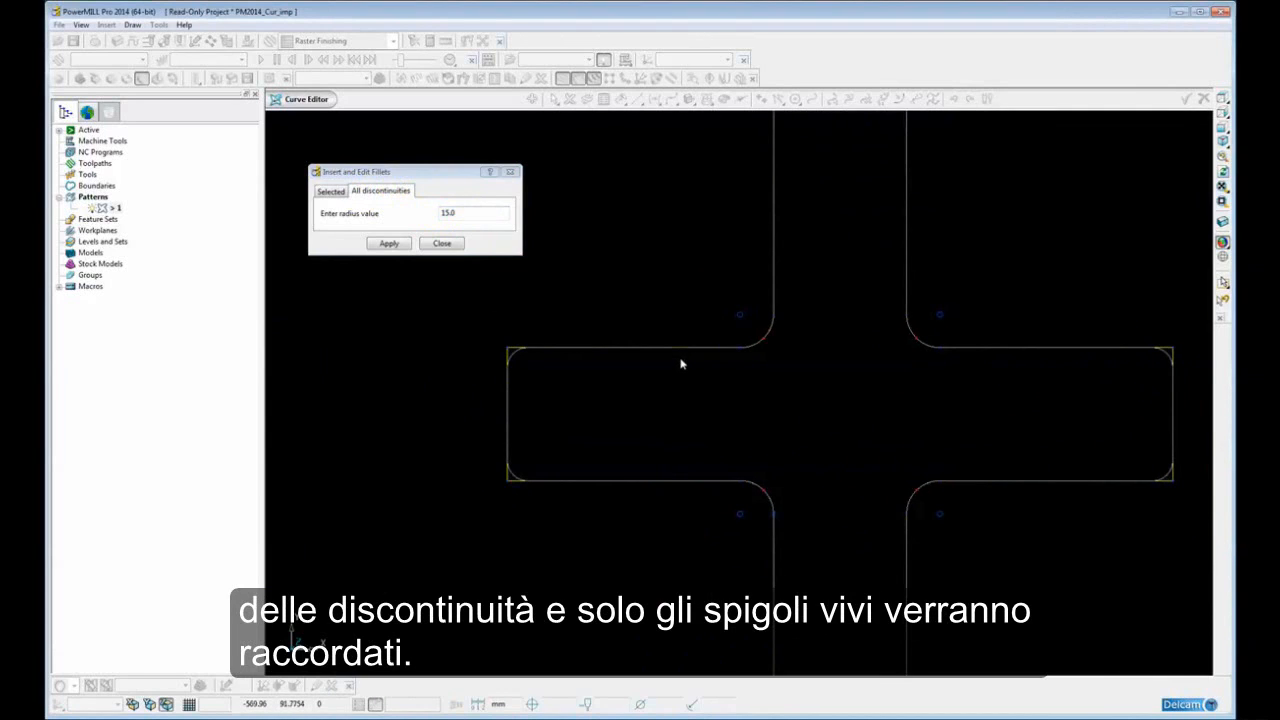
{"action": "double_click", "coordinate": [455, 213]}
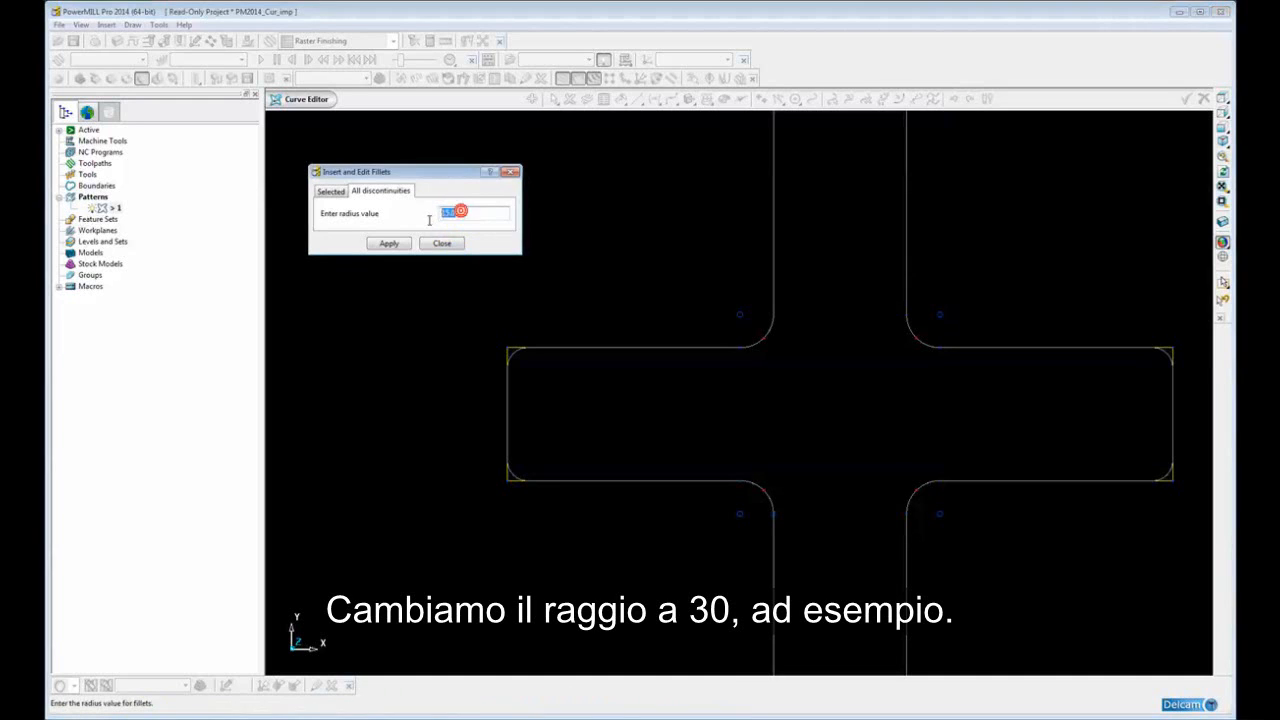
{"action": "type", "text": "30"}
{"action": "key", "text": "Return"}
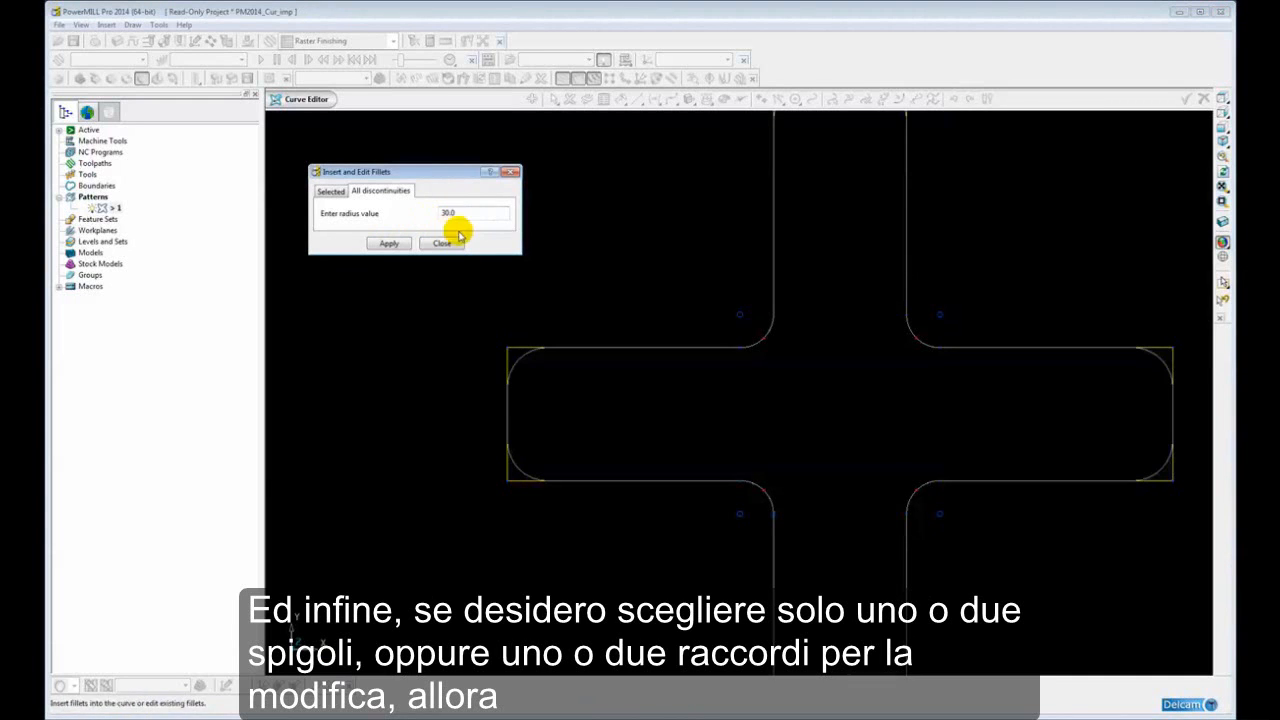
{"action": "mouse_move", "coordinate": [638, 346]}
{"action": "middle_mouse_down", "text": "ctrl"}
{"action": "mouse_move", "coordinate": [640, 382]}
{"action": "mouse_move", "coordinate": [631, 358]}
{"action": "mouse_move", "coordinate": [640, 366]}
{"action": "middle_mouse_up", "text": "ctrl"}
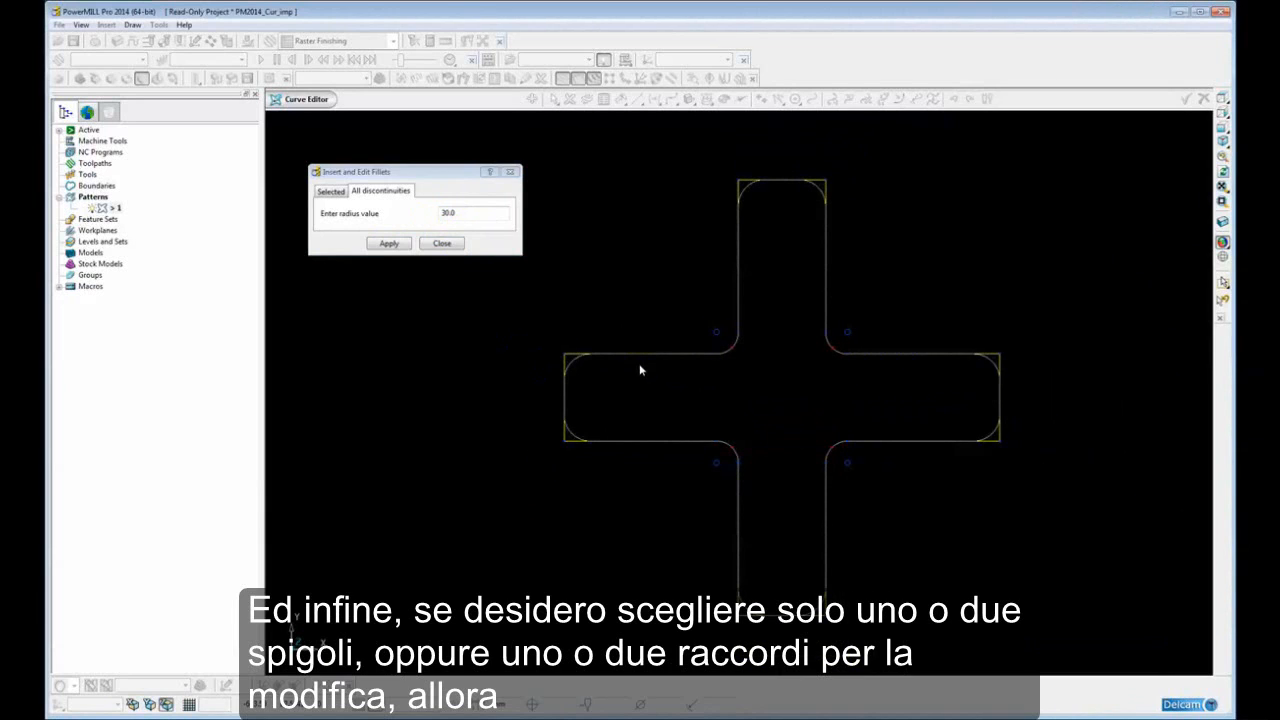
Step: Switch back to filleting selected points, pick the cross's upper-left inner fillet and set the radius to 6 mm
{"action": "left_click", "coordinate": [331, 190]}
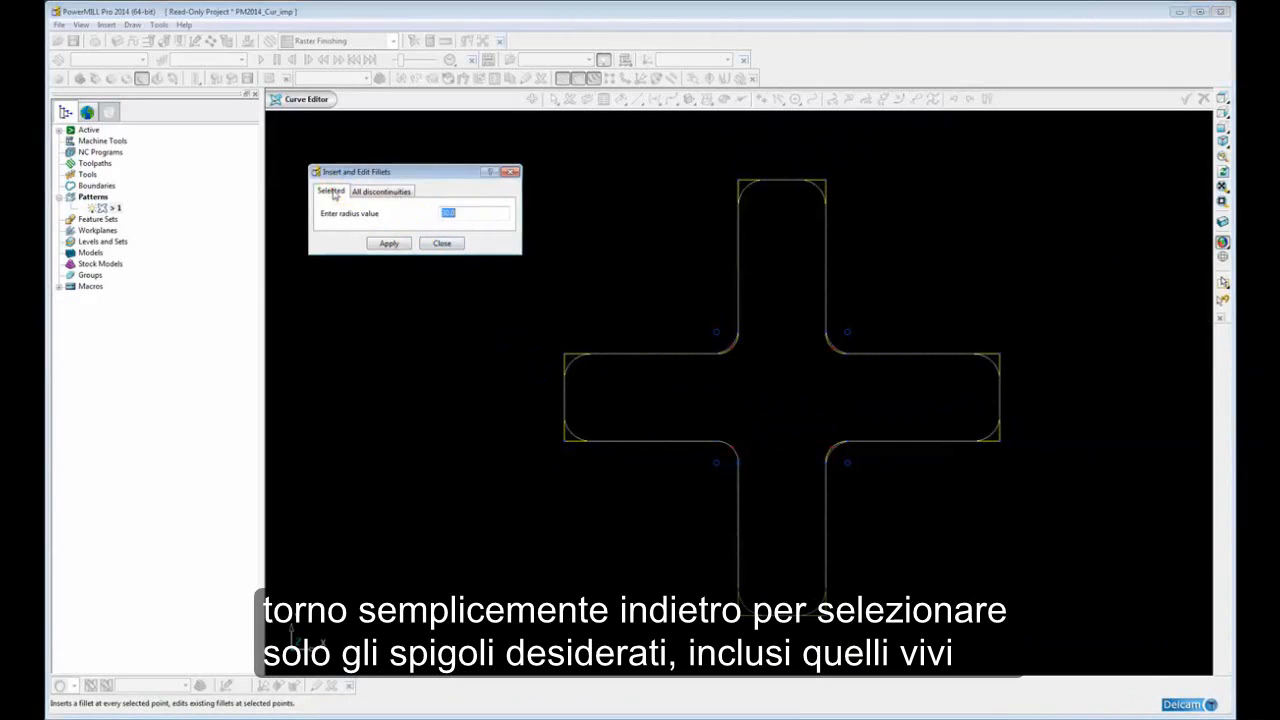
{"action": "left_click", "coordinate": [567, 354]}
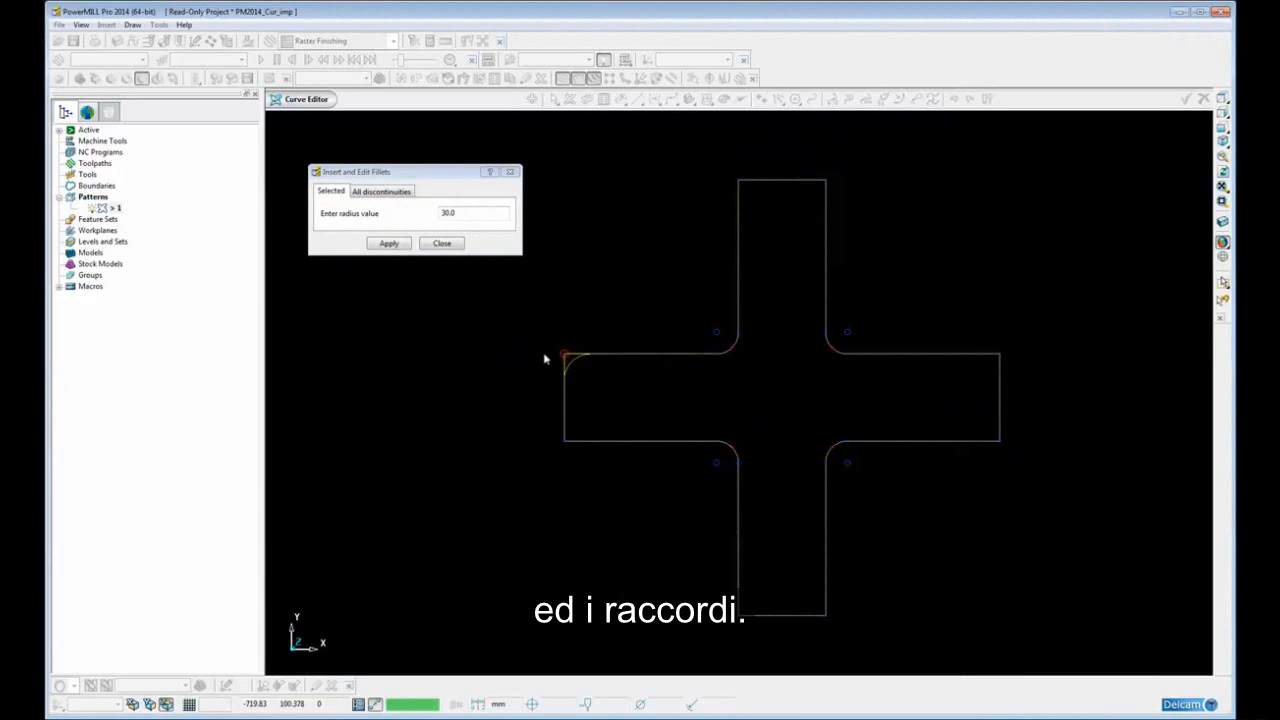
{"action": "left_click", "coordinate": [721, 333]}
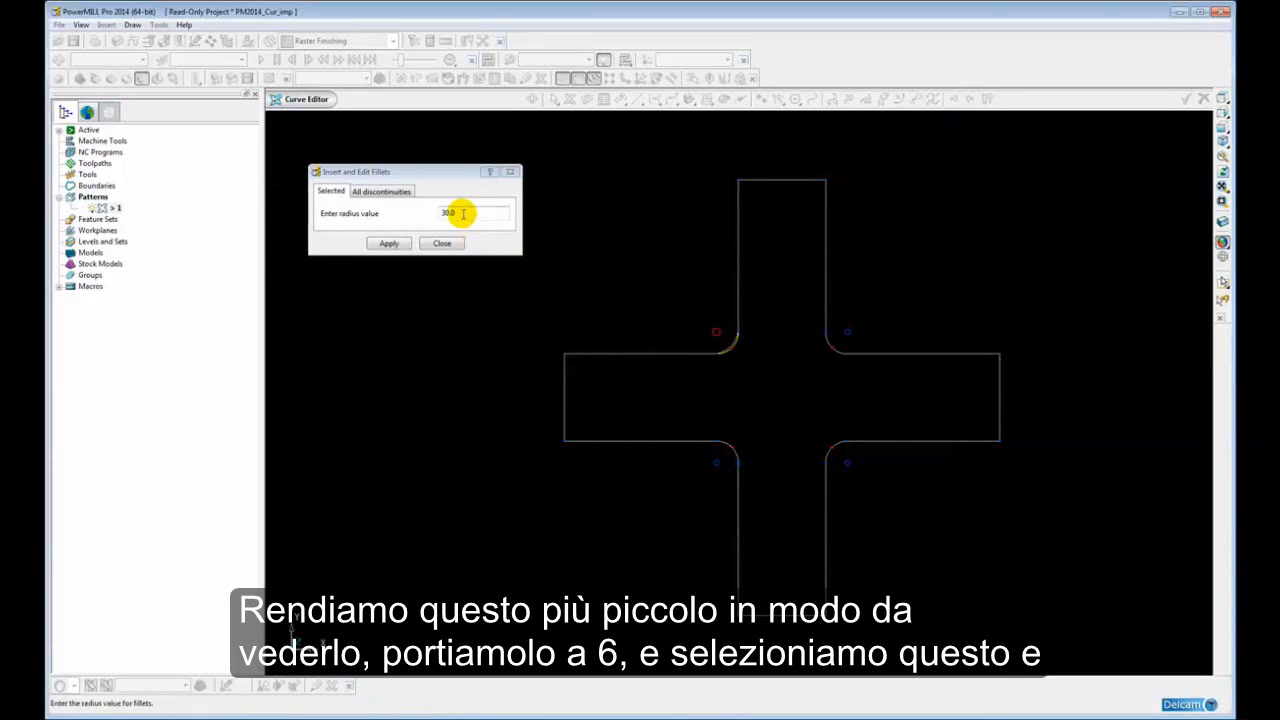
{"action": "left_click_drag", "start_coordinate": [463, 211], "coordinate": [429, 217]}
{"action": "type", "text": "6"}
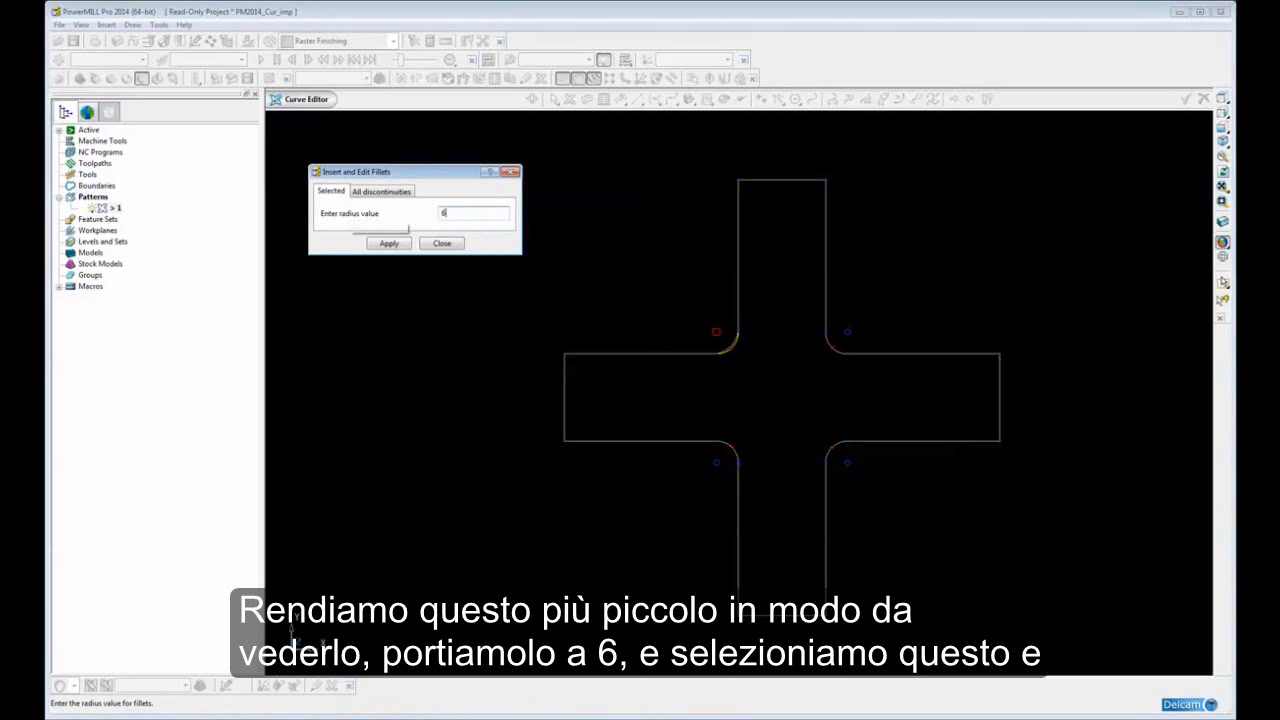
{"action": "key", "text": "Return"}
{"action": "middle_click_drag", "start_coordinate": [573, 389], "coordinate": [707, 396], "text": "ctrl"}
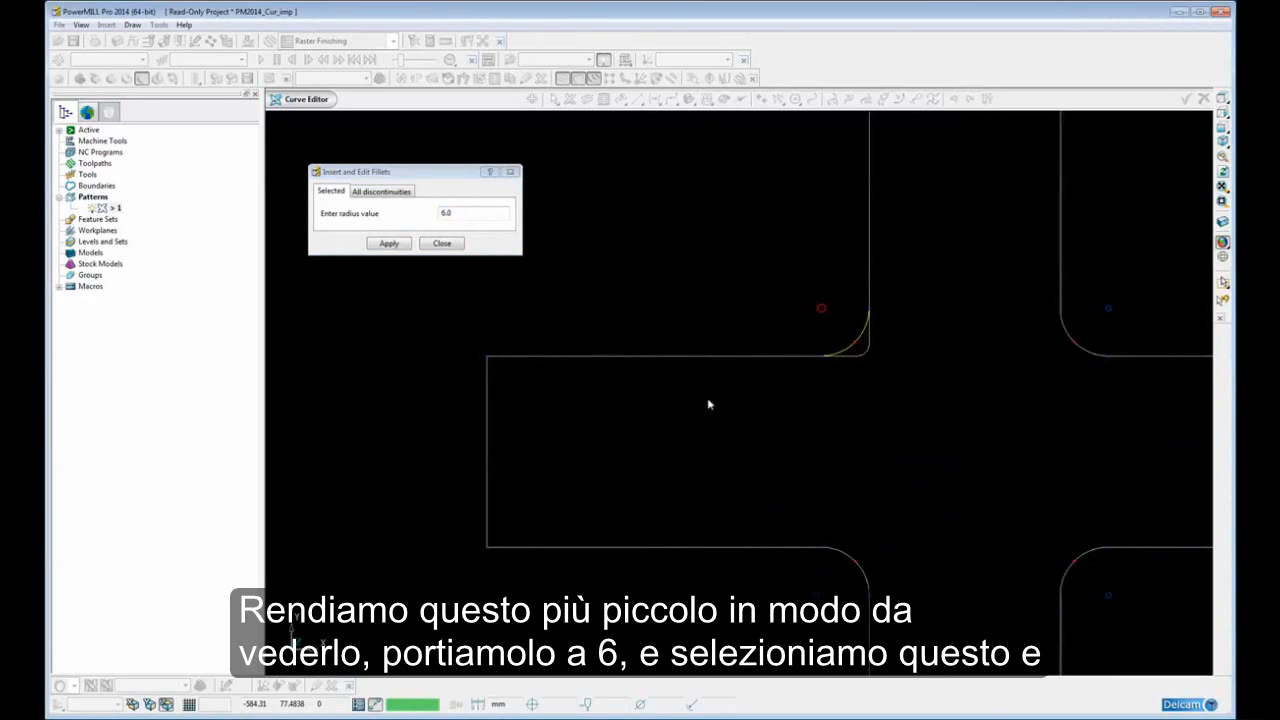
Step: Preview 6 mm fillets at the two outer corners of the cross's left arm and all four inner corners
{"action": "left_click", "coordinate": [491, 356]}
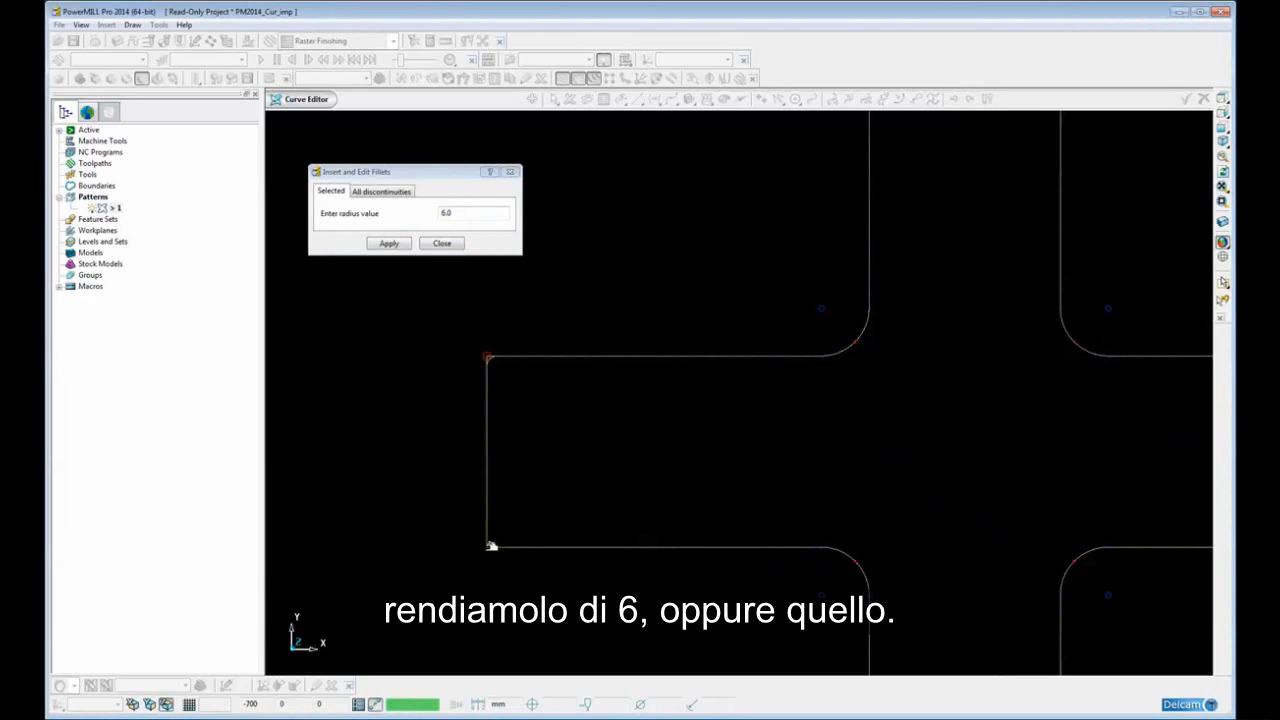
{"action": "left_click", "coordinate": [490, 546]}
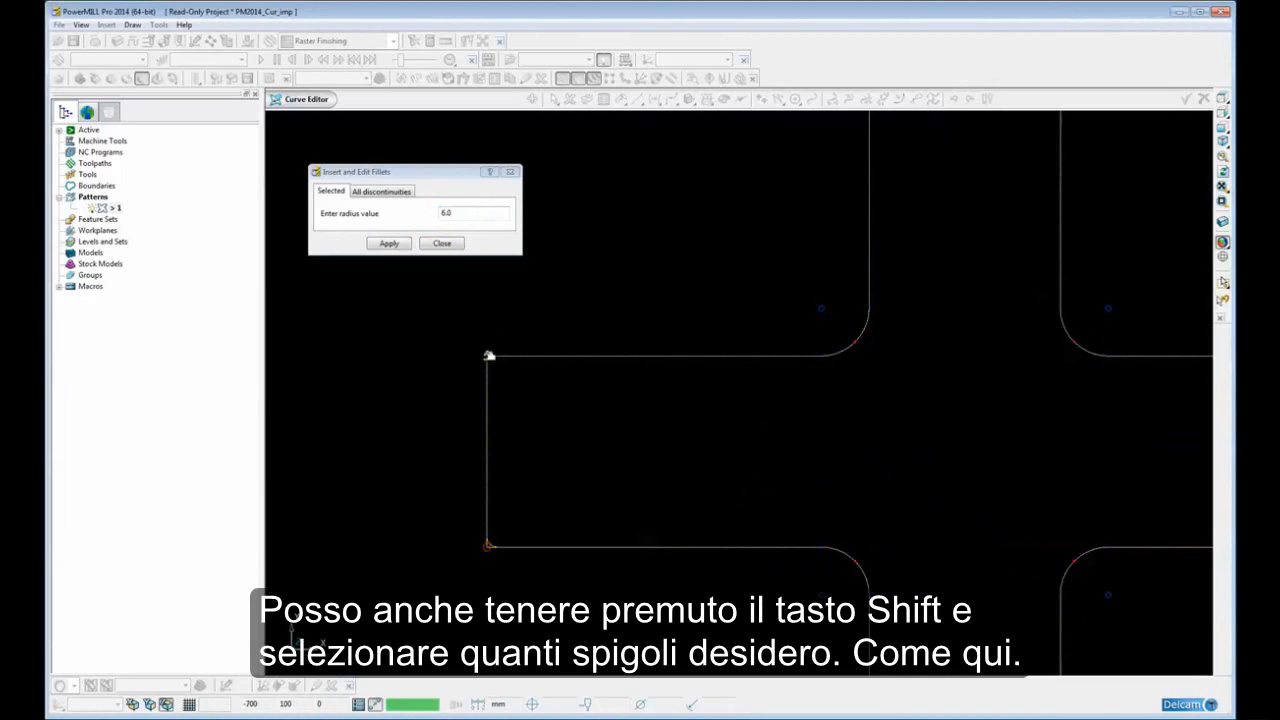
{"action": "left_click", "coordinate": [823, 306]}
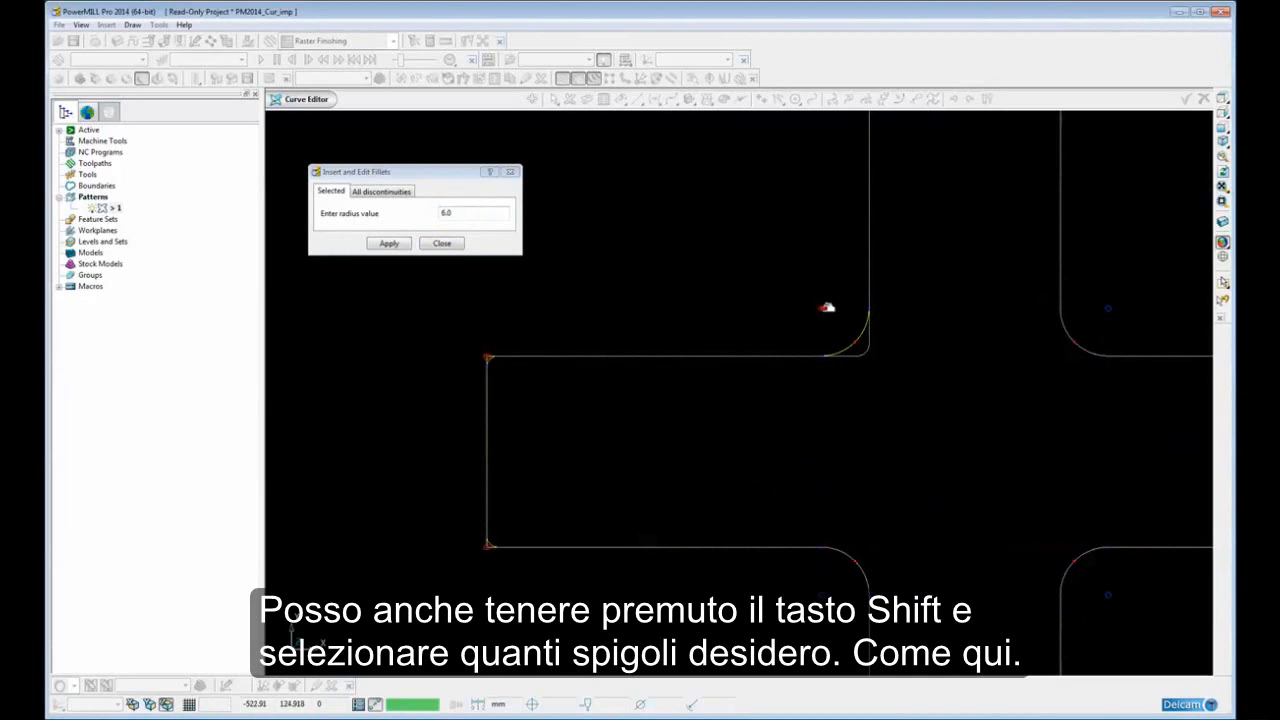
{"action": "left_click", "coordinate": [1108, 305], "text": "shift"}
{"action": "left_click", "coordinate": [823, 594], "text": "shift"}
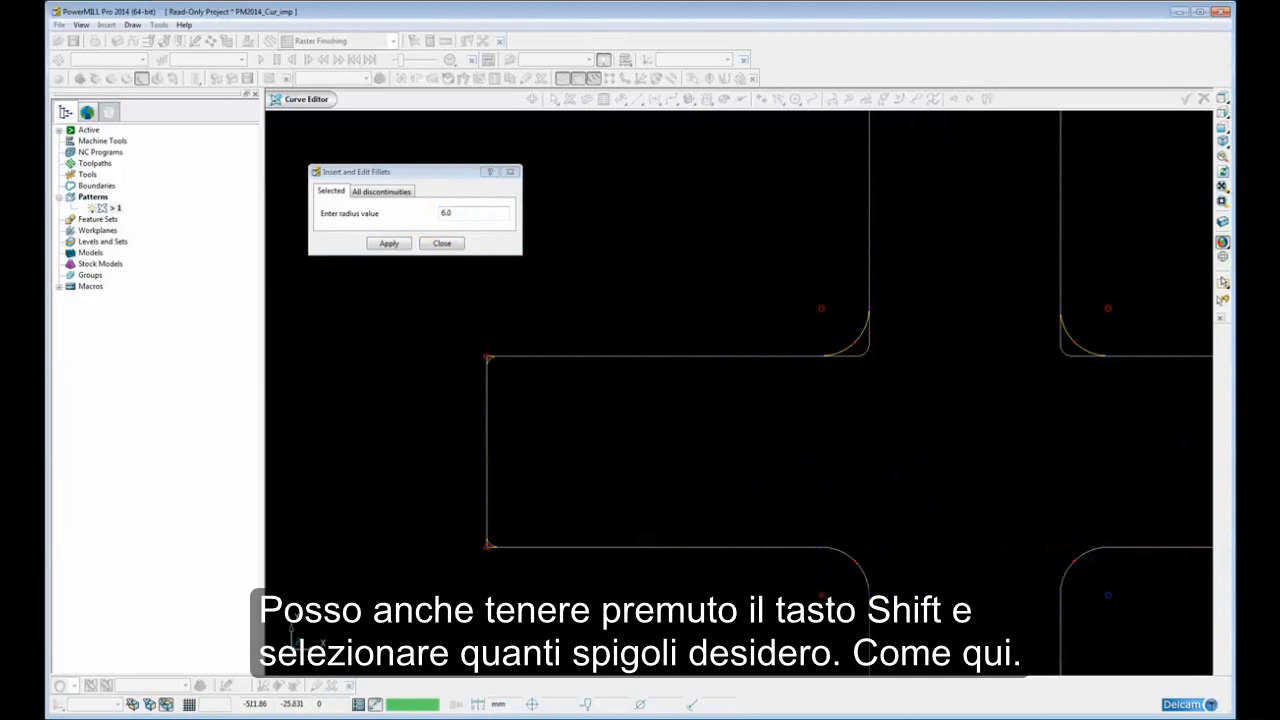
{"action": "left_click", "coordinate": [1108, 594], "text": "shift"}
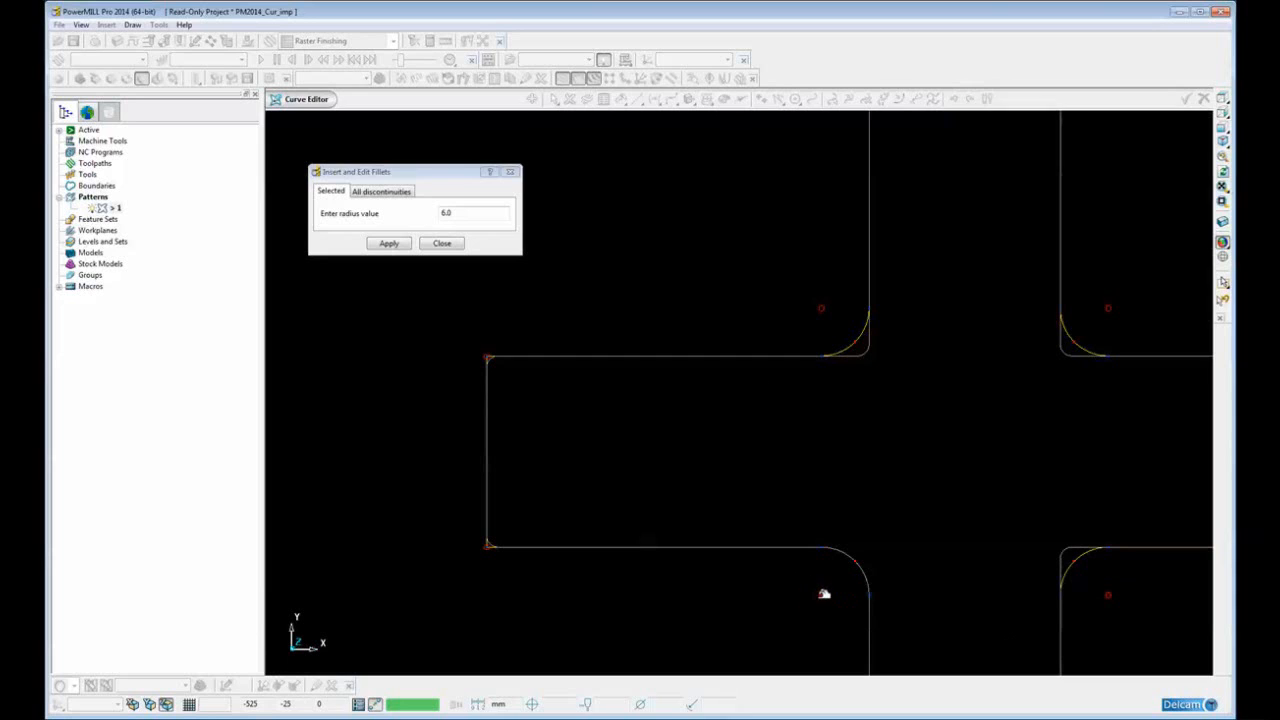
{"action": "scroll", "coordinate": [823, 500], "scroll_direction": "down", "scroll_amount": 2}
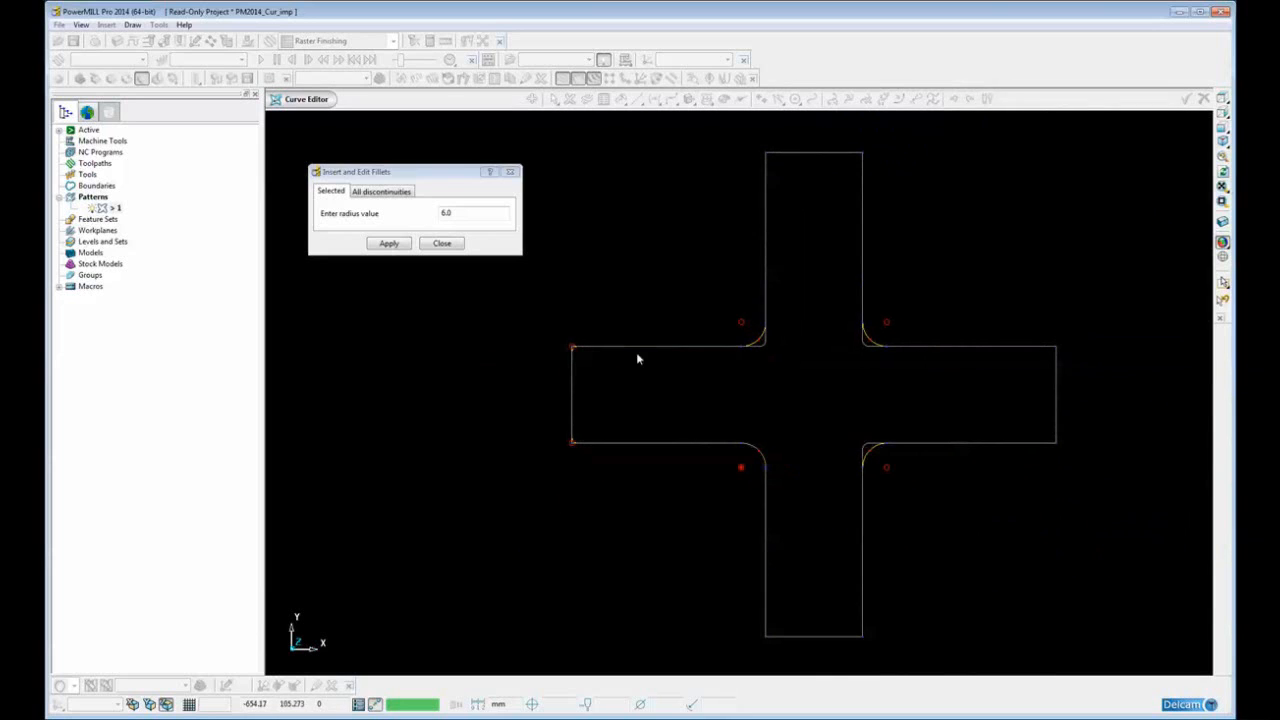
{"action": "left_click", "coordinate": [438, 243]}
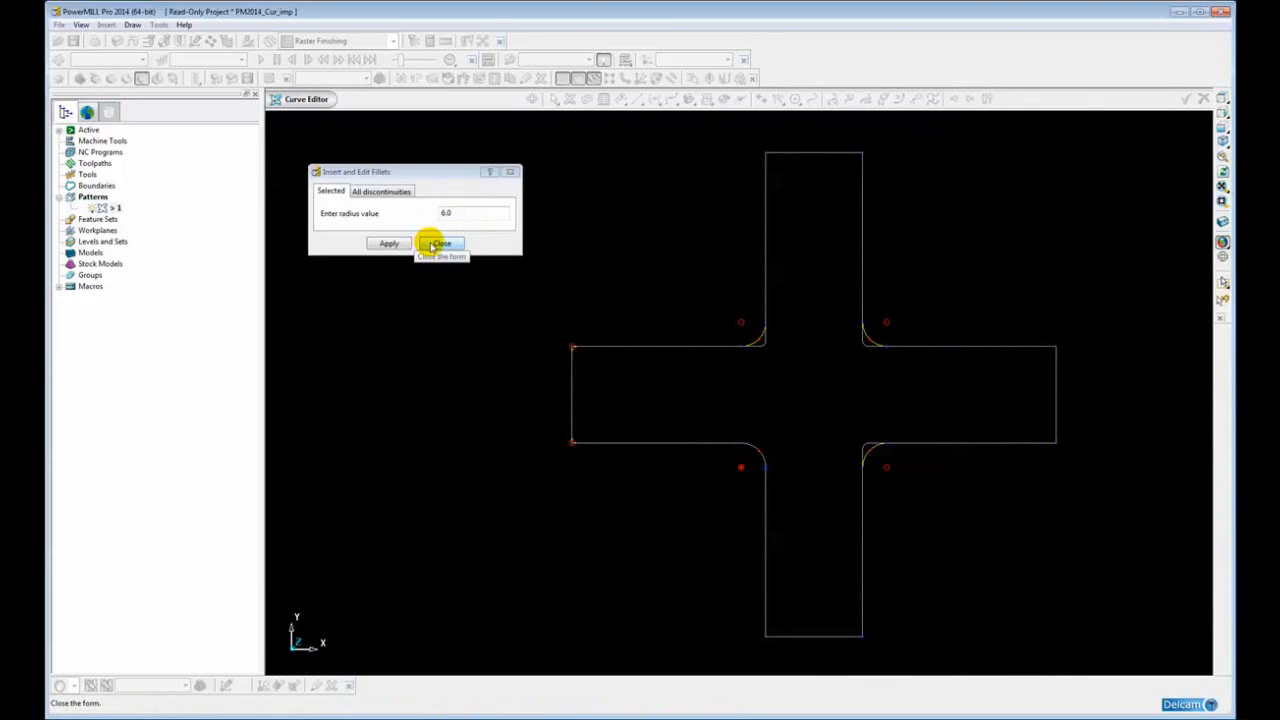
Step: Fillet all discontinuities of the cross with a 40 mm radius and finish the fillet editing
{"action": "left_click", "coordinate": [366, 192]}
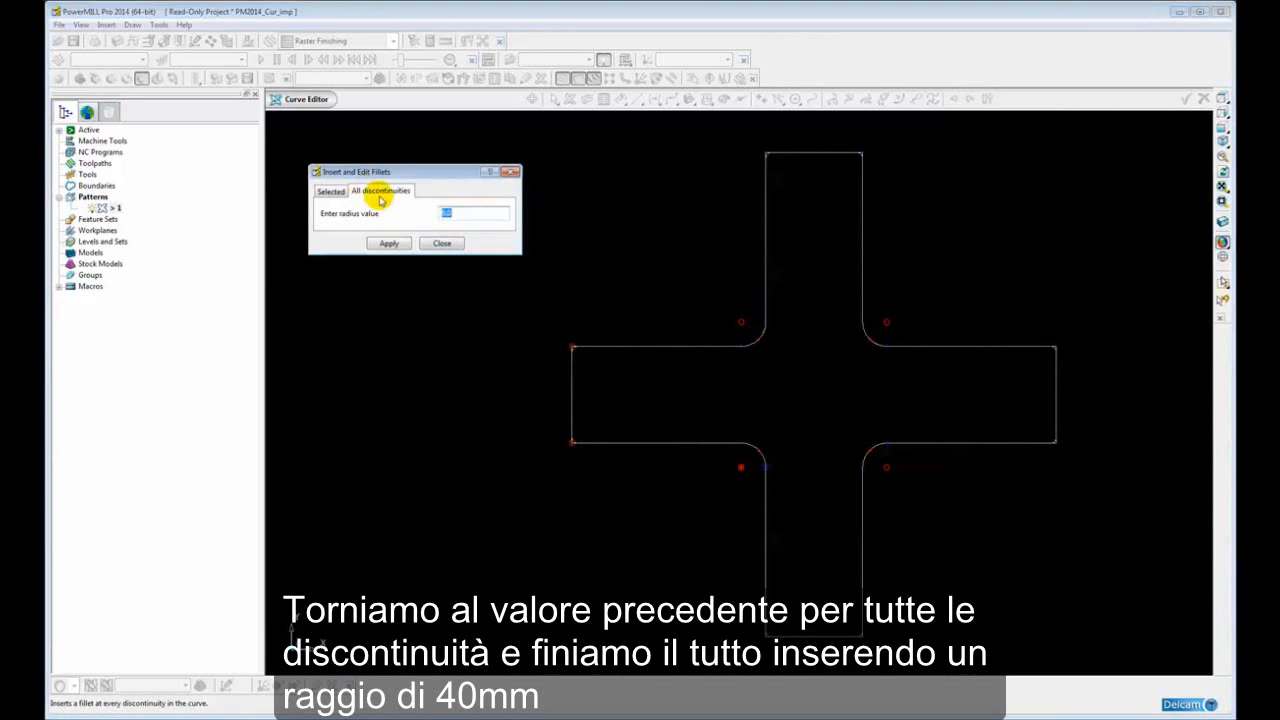
{"action": "double_click", "coordinate": [460, 214]}
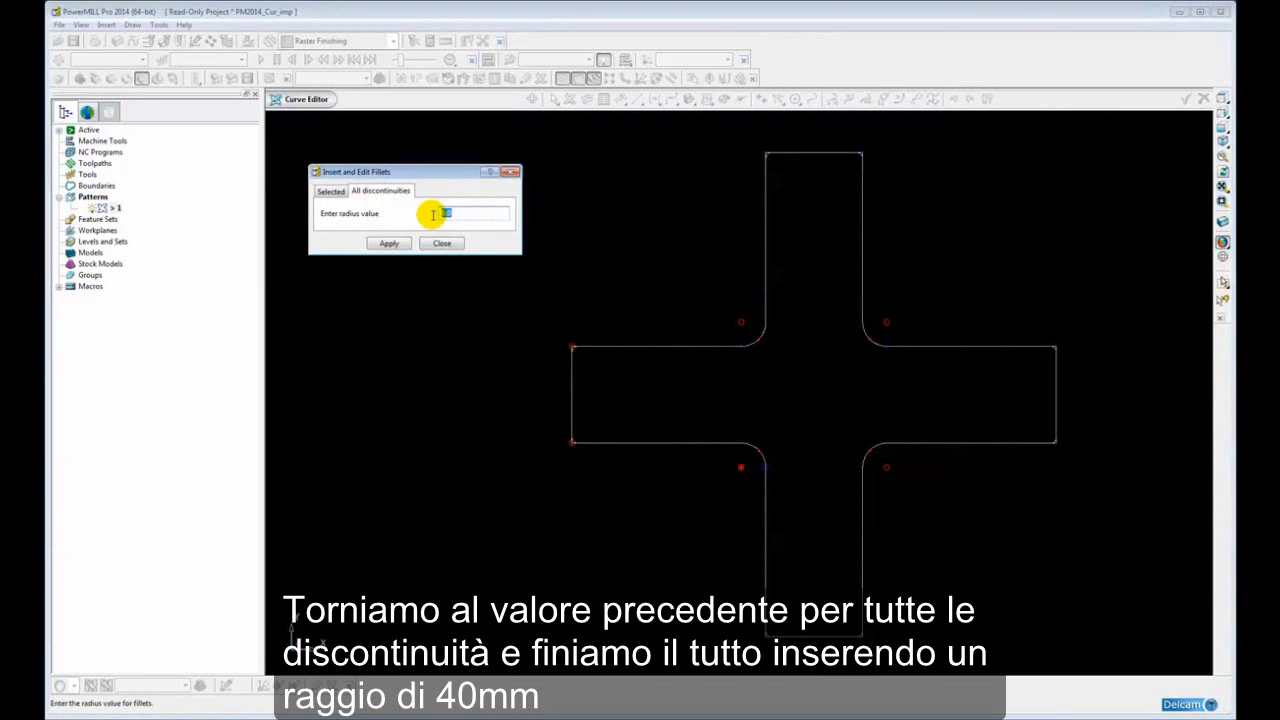
{"action": "type", "text": "40"}
{"action": "key", "text": "Return"}
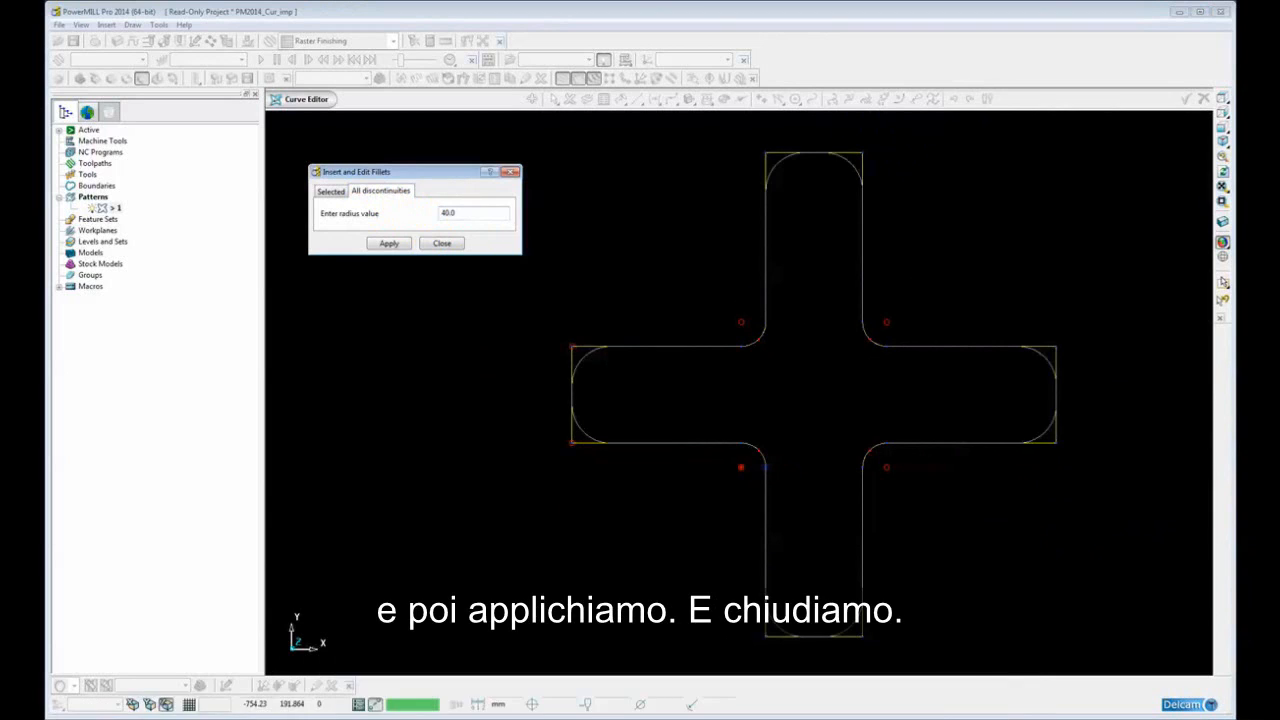
{"action": "left_click", "coordinate": [387, 244]}
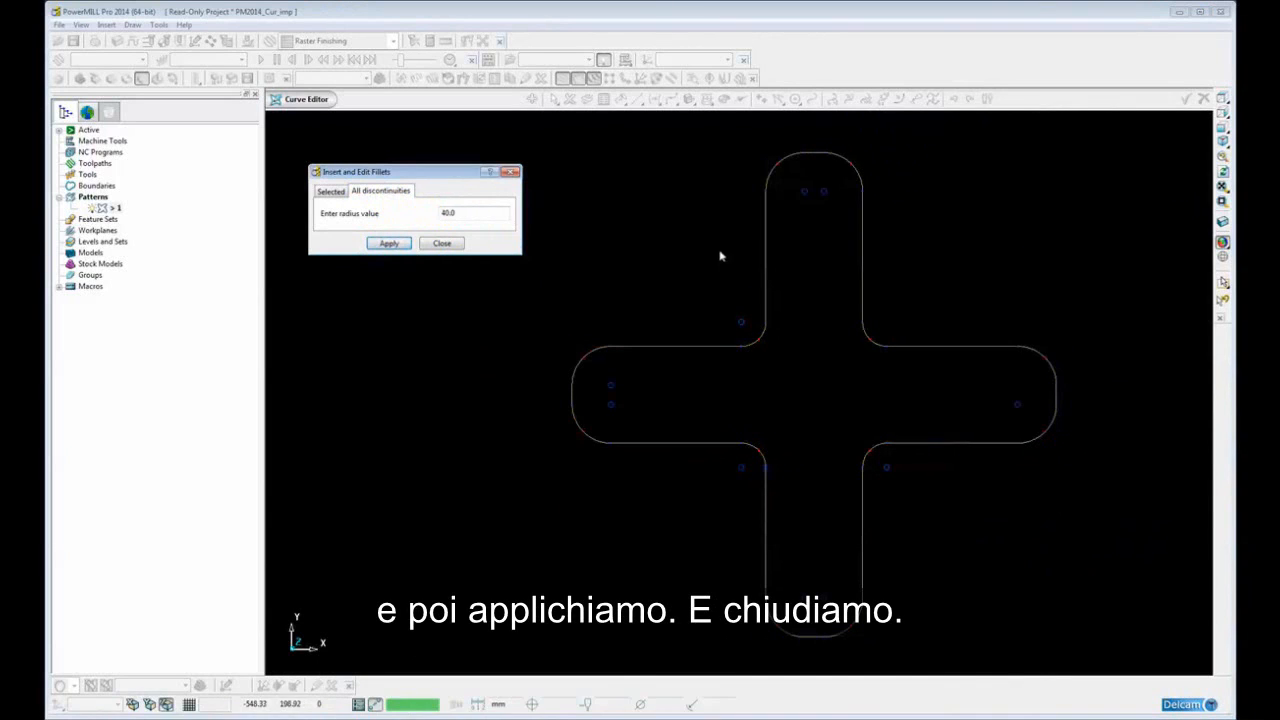
{"action": "left_click", "coordinate": [441, 245]}
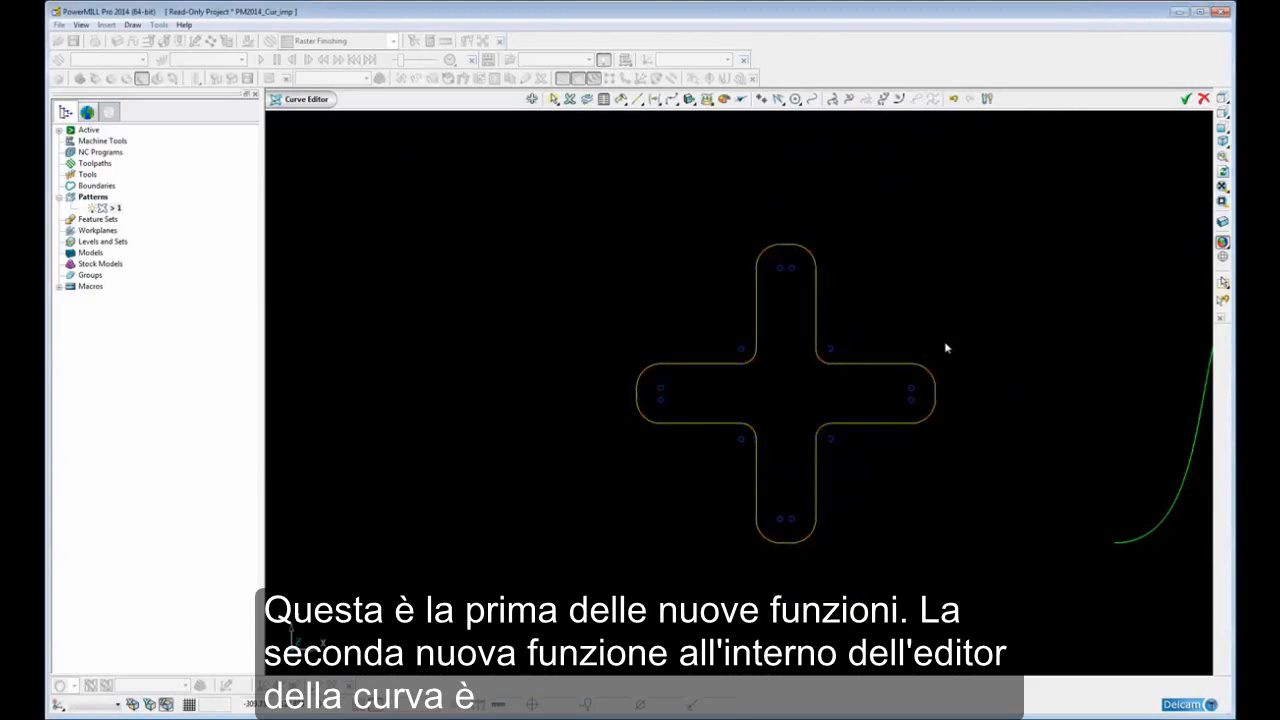
Step: Select the wave-shaped Bezier curve and the point at its first crest for tangent editing
{"action": "middle_click_drag", "start_coordinate": [635, 369], "coordinate": [505, 362], "text": "shift"}
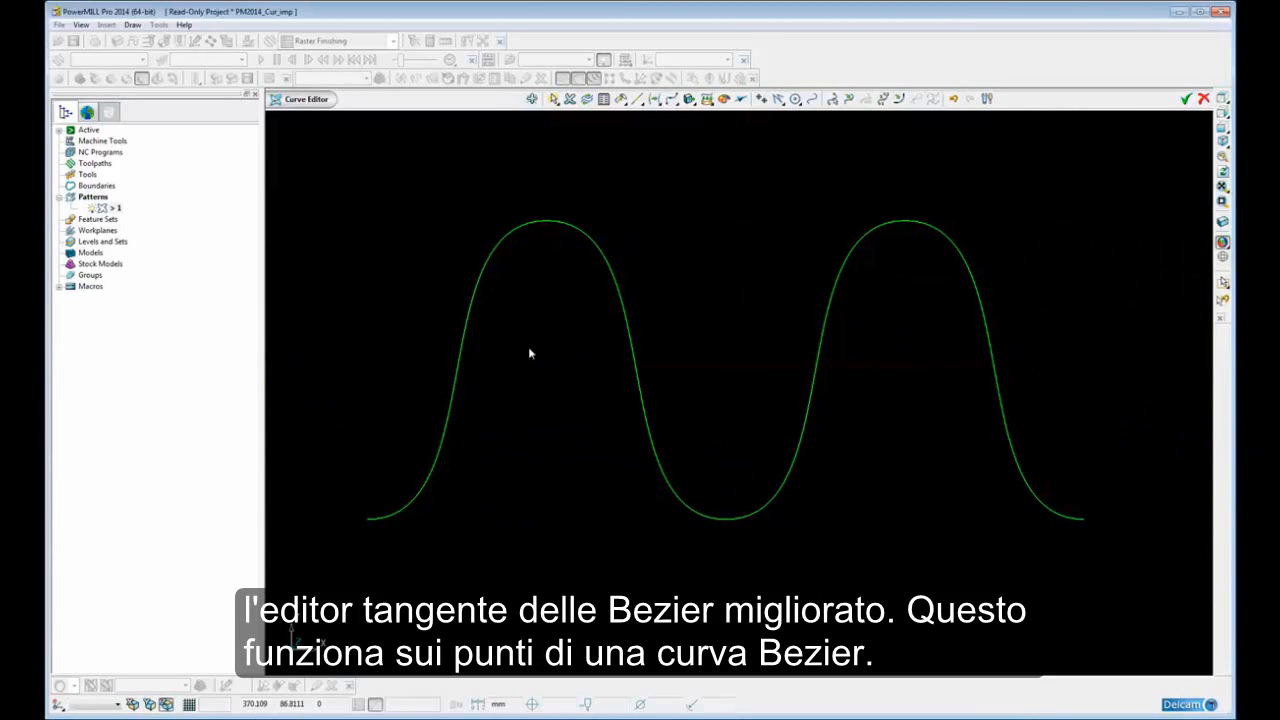
{"action": "left_click", "coordinate": [581, 231]}
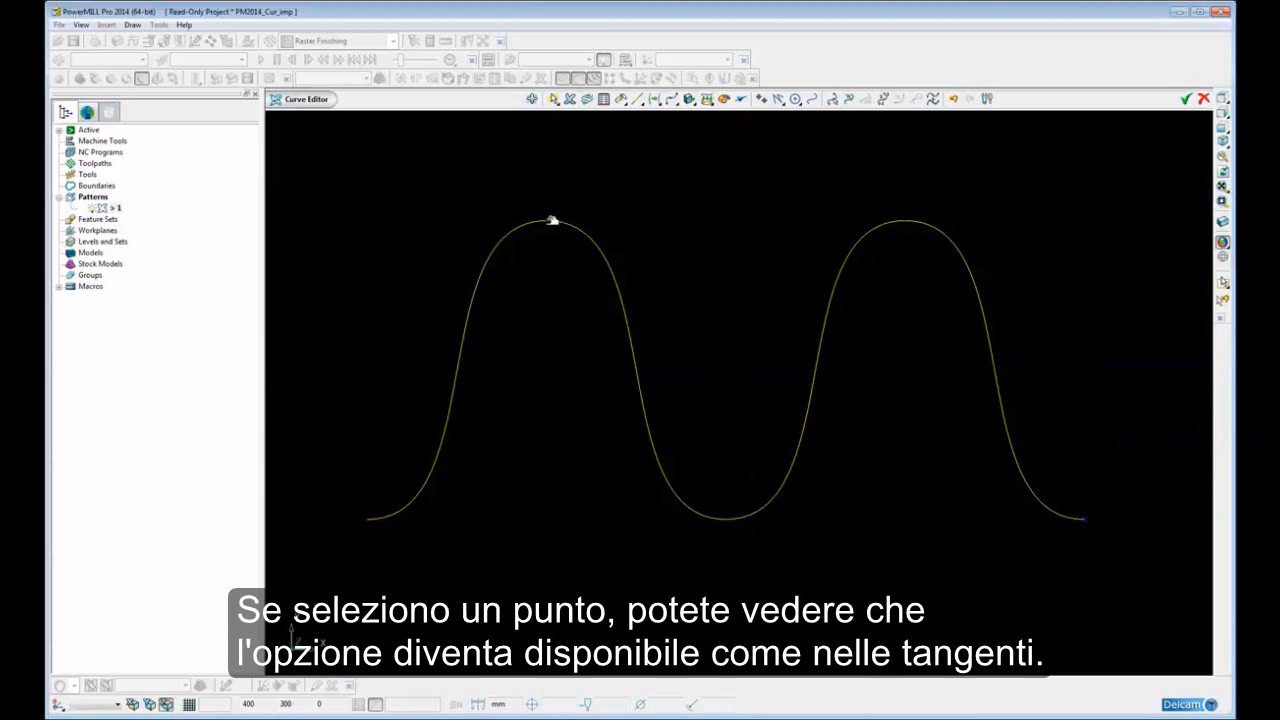
{"action": "left_click", "coordinate": [550, 220]}
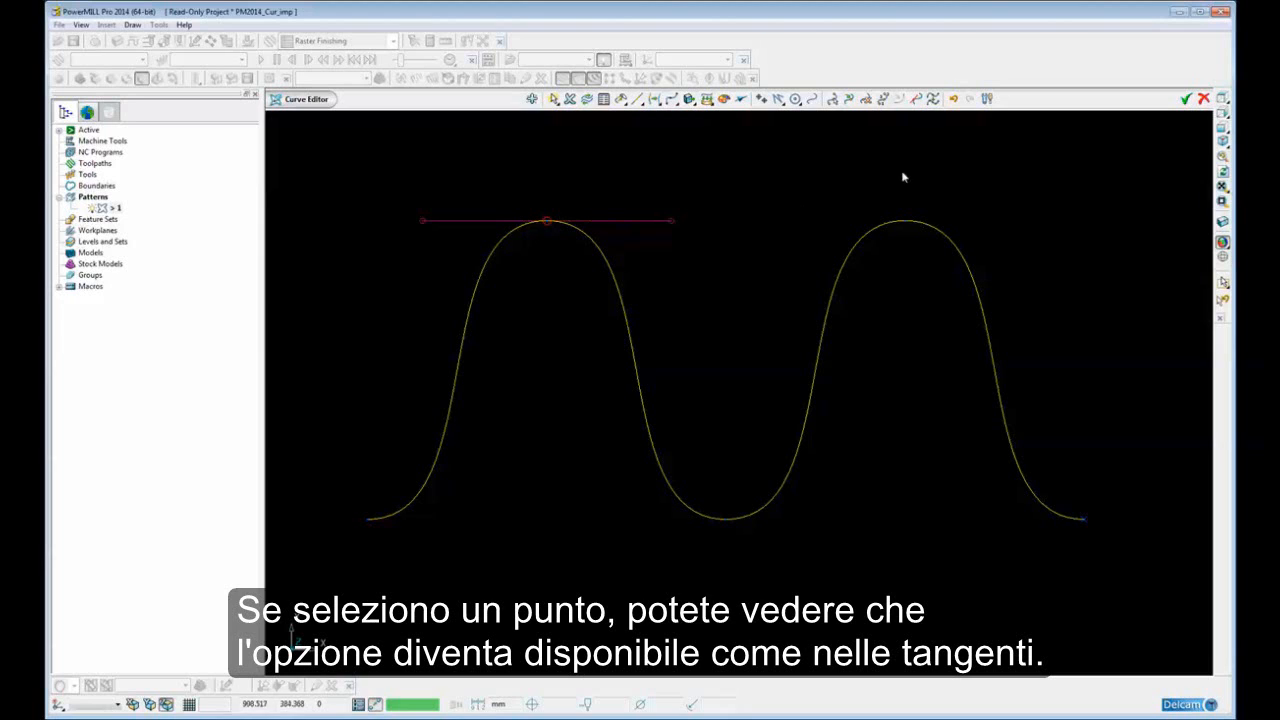
{"action": "left_click", "coordinate": [915, 100]}
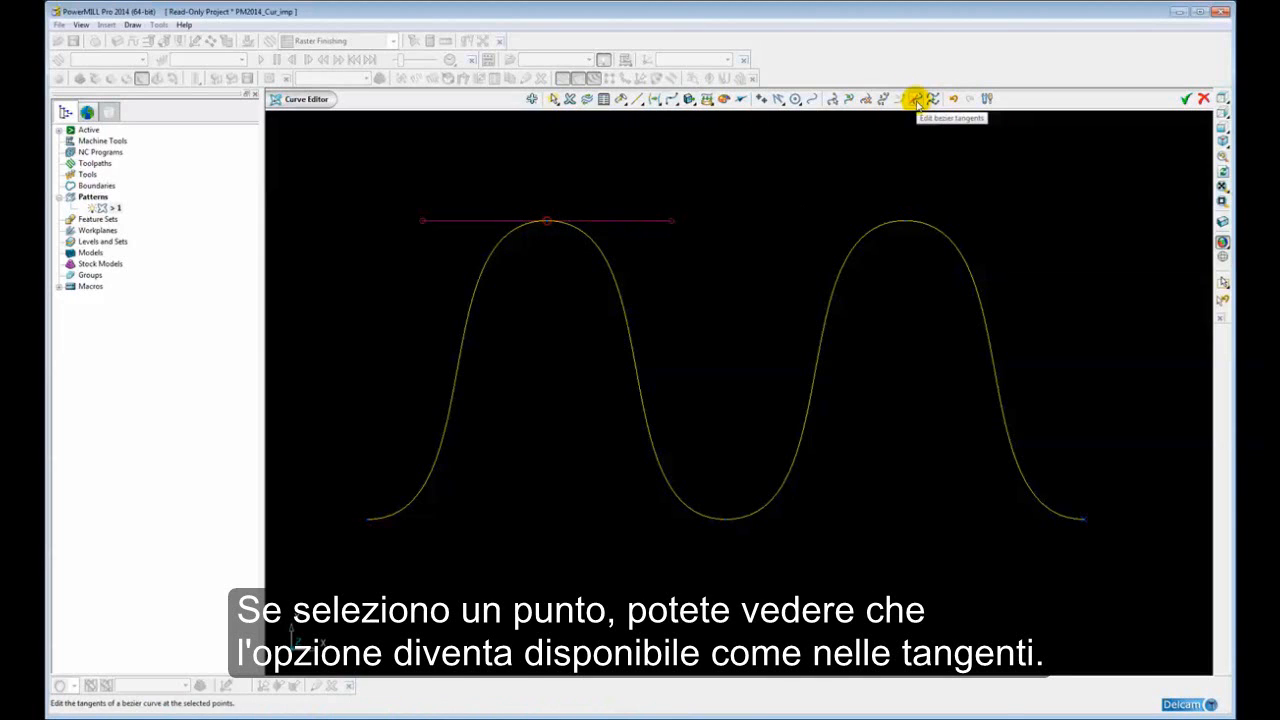
{"action": "left_click", "coordinate": [916, 100]}
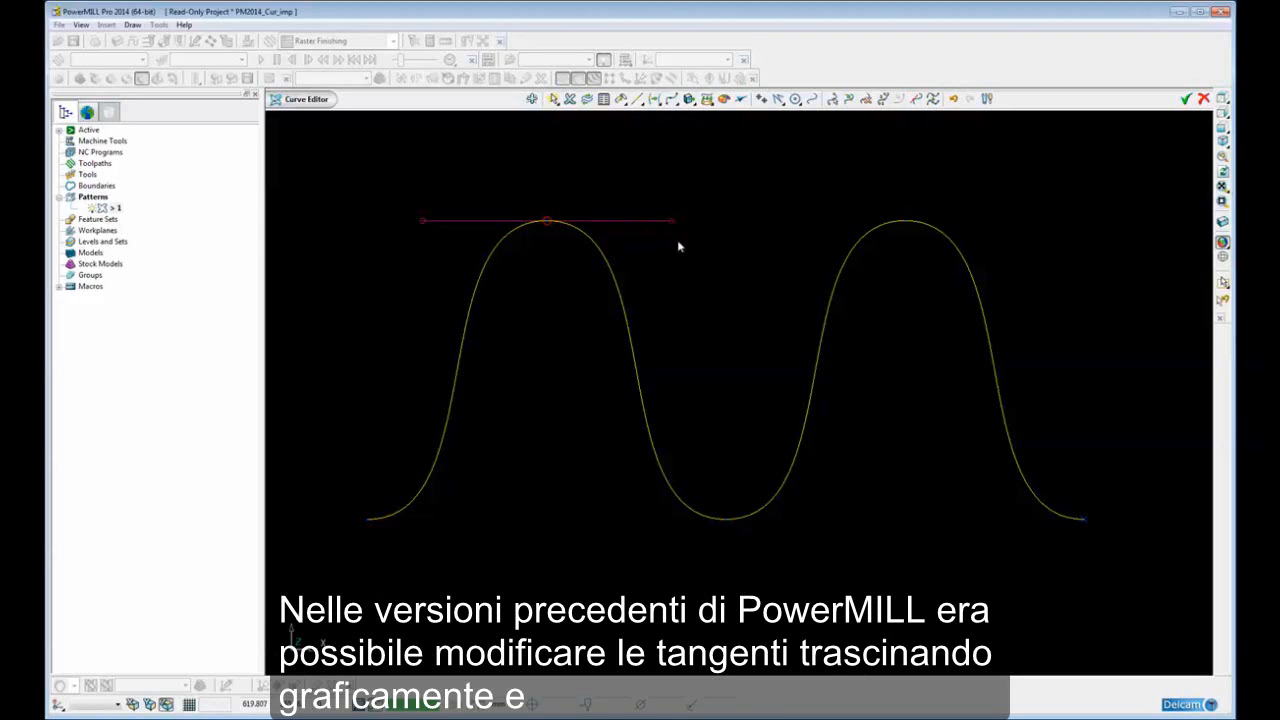
Step: Try pulling both tangent handles at the first crest outward and upward, and undo both changes
{"action": "left_click_drag", "start_coordinate": [676, 218], "coordinate": [748, 173]}
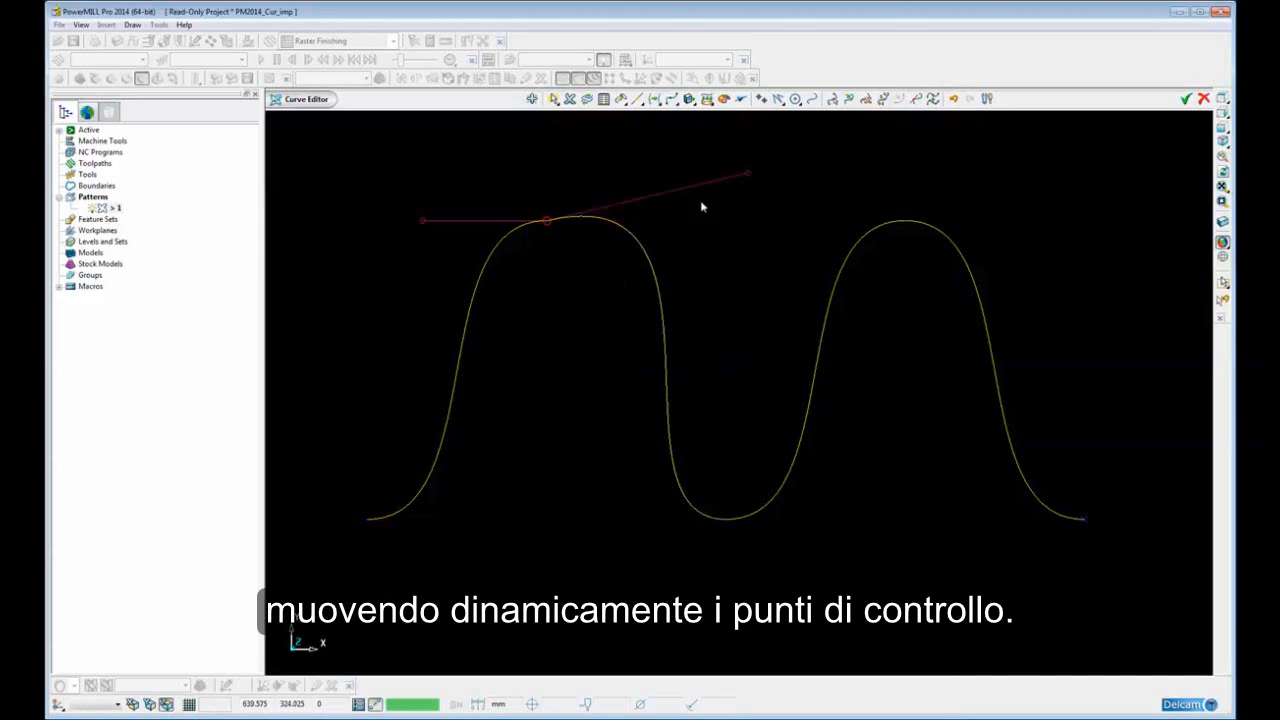
{"action": "left_click_drag", "start_coordinate": [430, 217], "coordinate": [364, 187]}
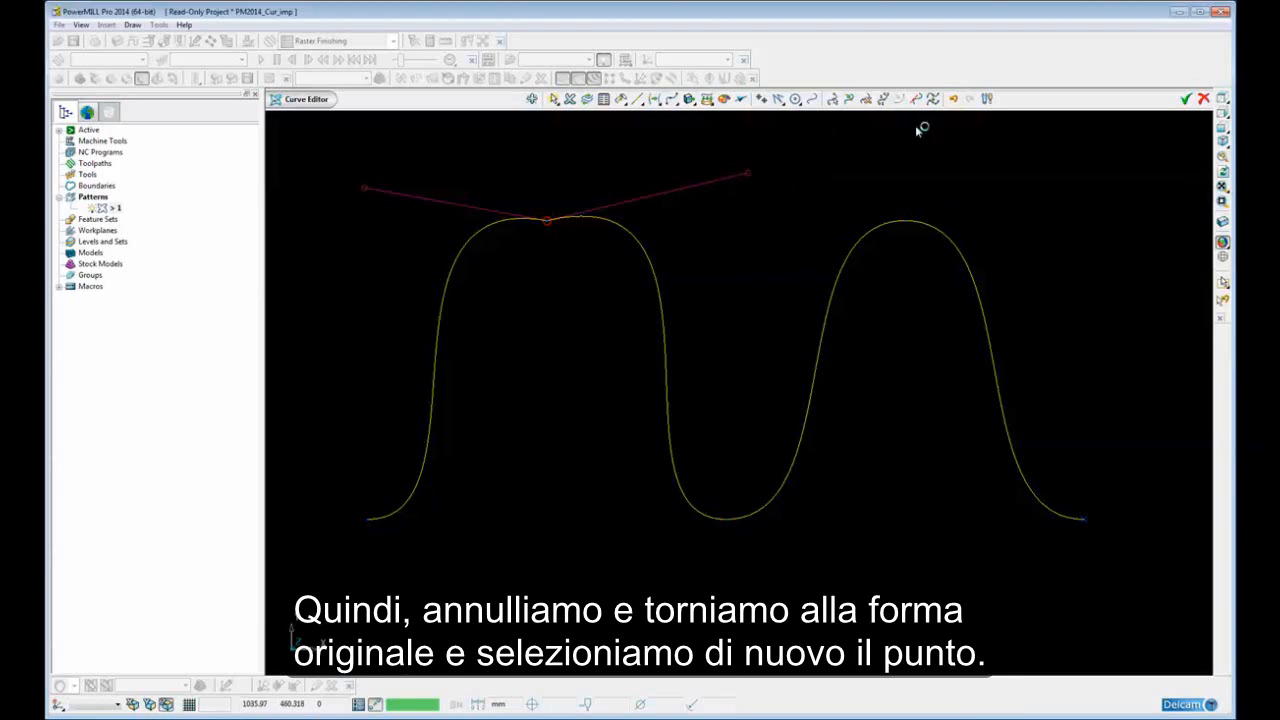
{"action": "left_click", "coordinate": [955, 98]}
{"action": "left_click", "coordinate": [955, 98]}
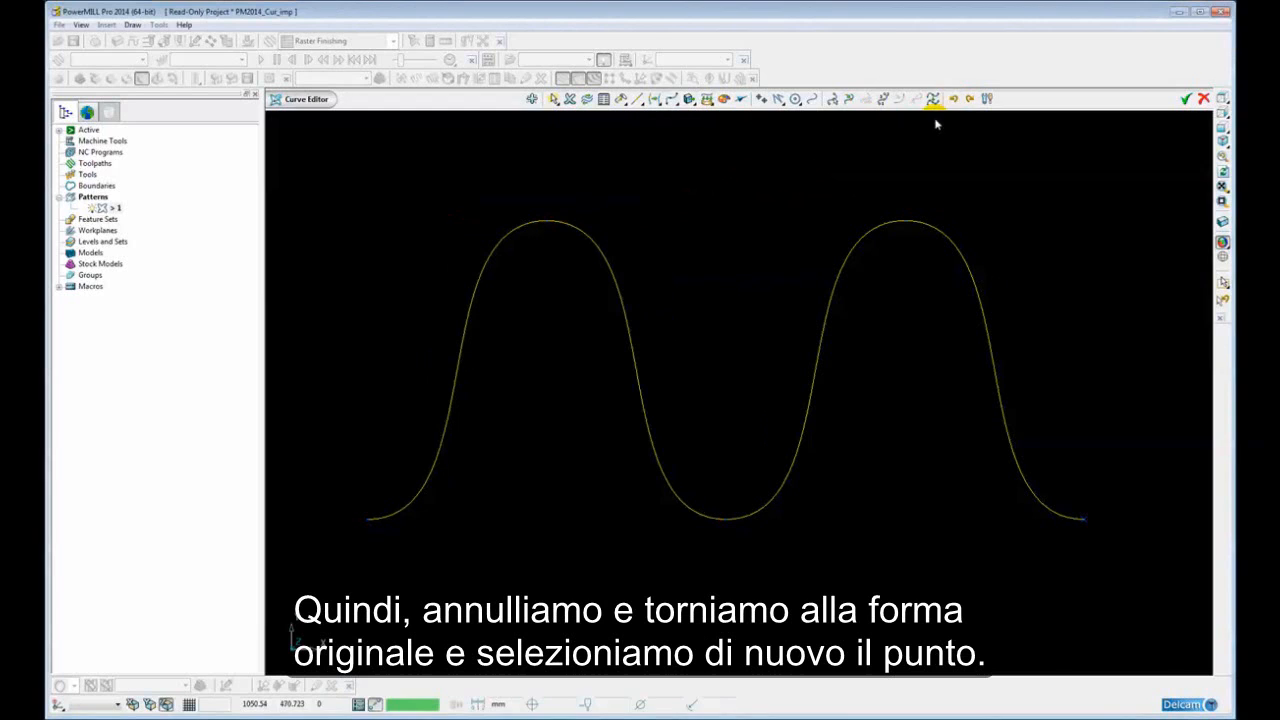
Step: Reselect the point at the wave's first crest and open the Tangent Editor for it
{"action": "left_click", "coordinate": [549, 221]}
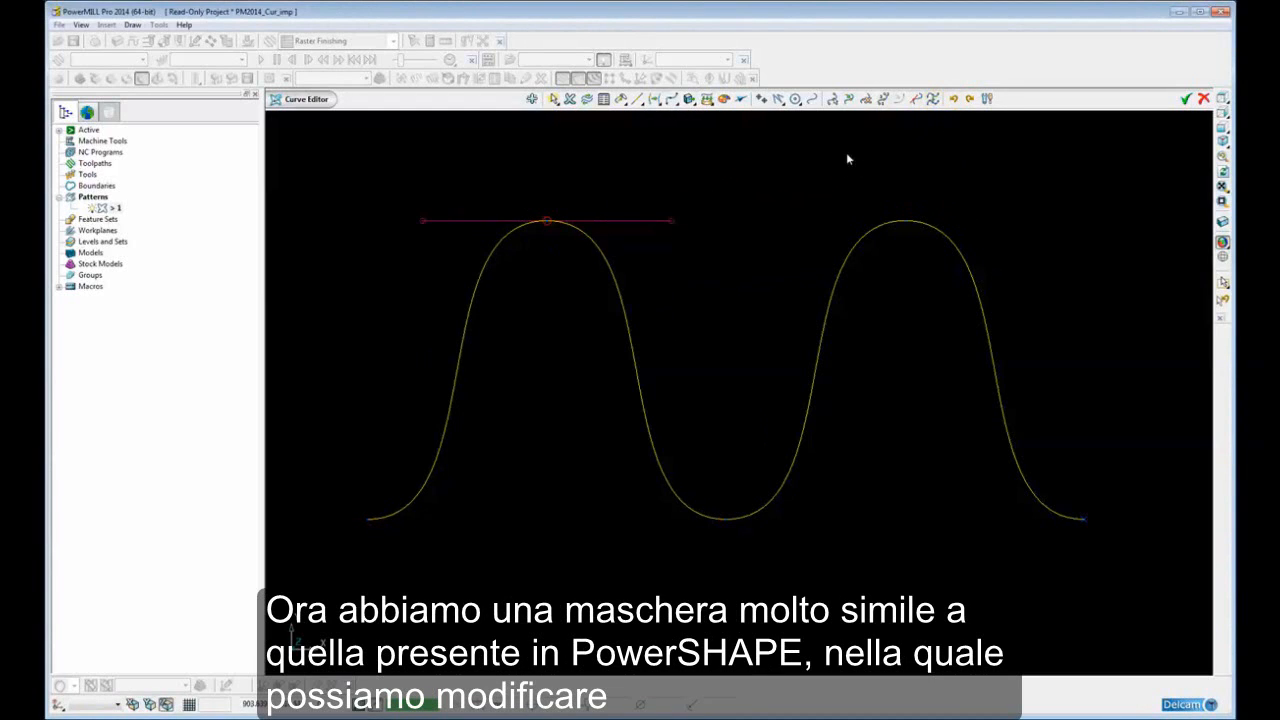
{"action": "left_click", "coordinate": [910, 98]}
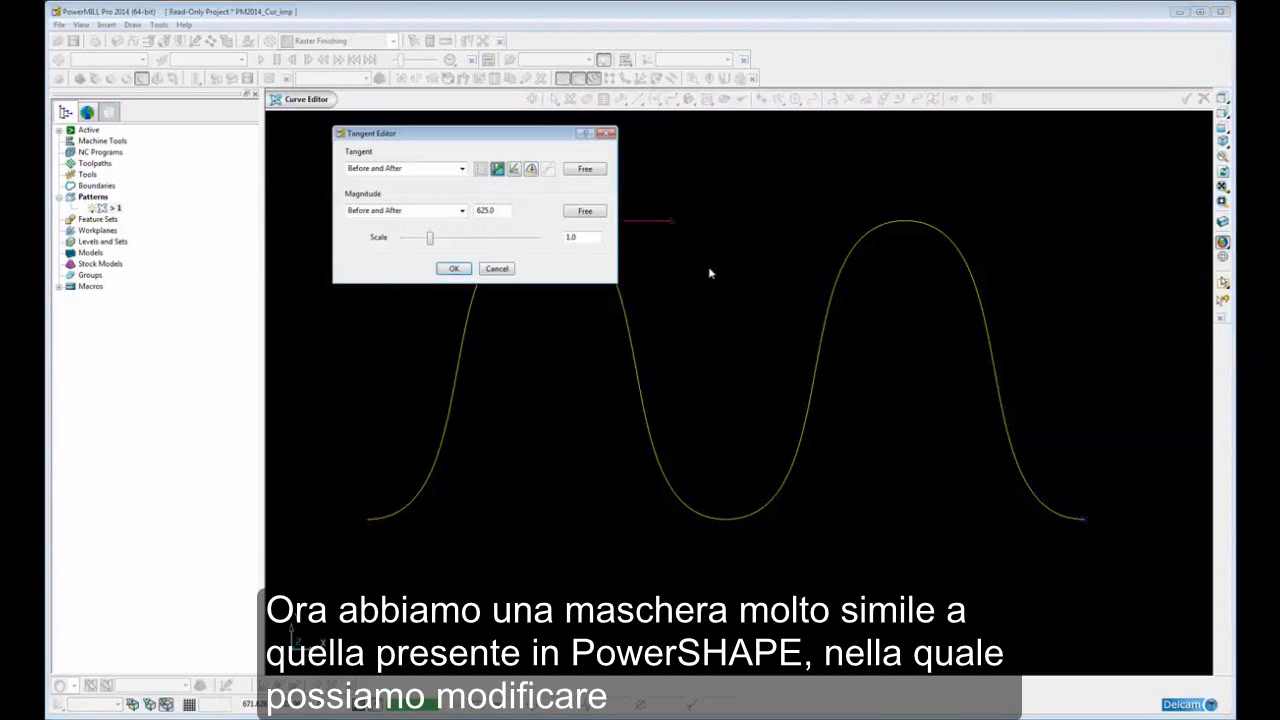
{"action": "left_click_drag", "start_coordinate": [490, 135], "coordinate": [466, 142]}
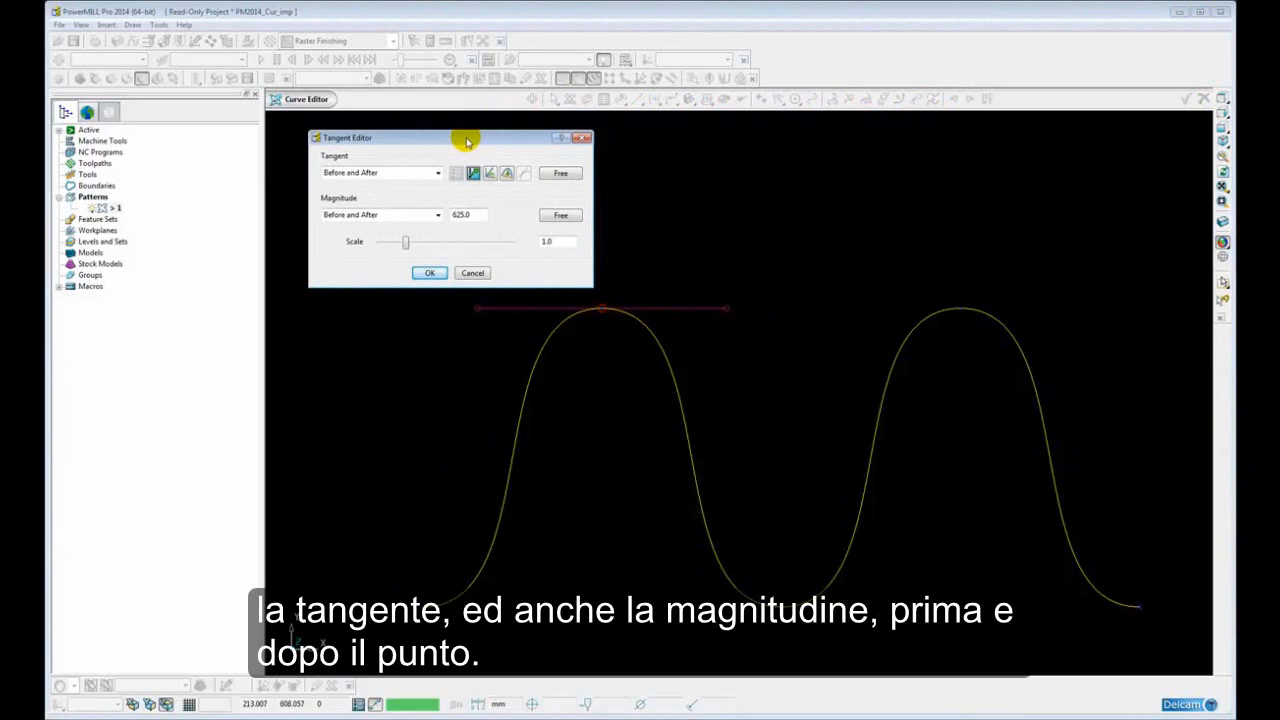
Step: Scale the tangent magnitude before and after the crest point to 1.5, and raise the scale to 2
{"action": "left_click", "coordinate": [438, 218]}
{"action": "left_click", "coordinate": [438, 218]}
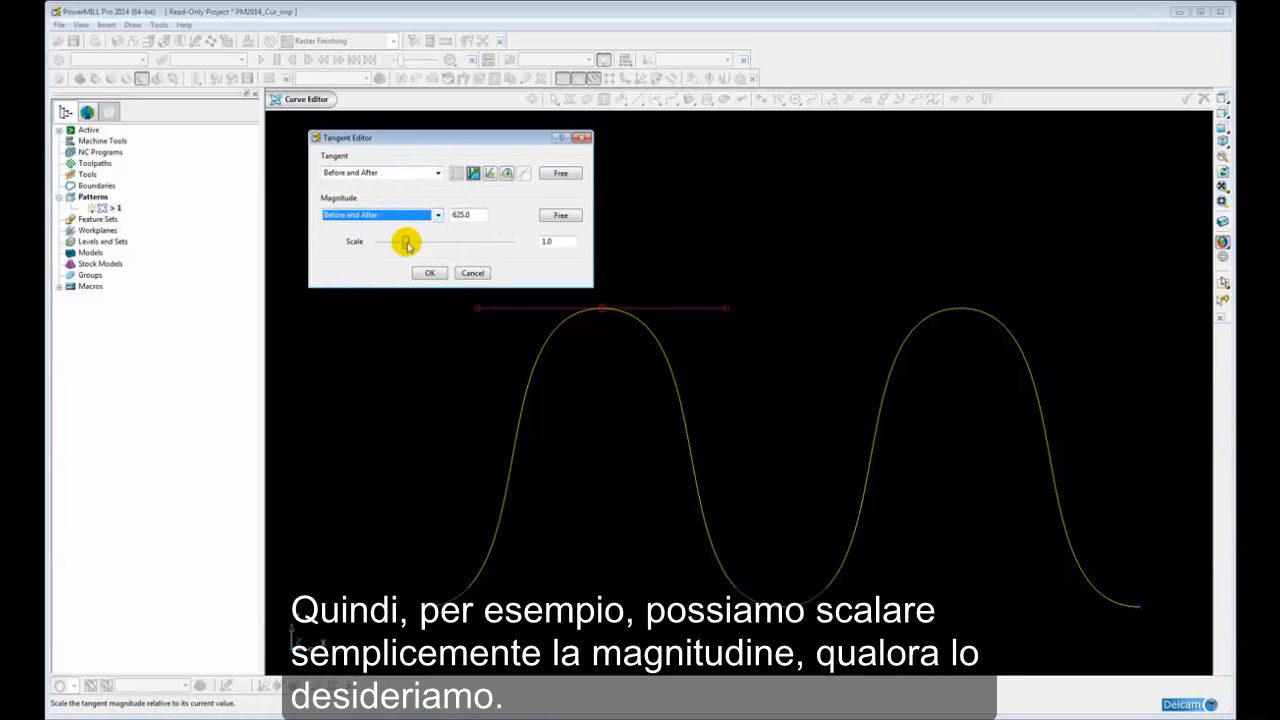
{"action": "mouse_move", "coordinate": [406, 243]}
{"action": "left_mouse_down"}
{"action": "mouse_move", "coordinate": [463, 243]}
{"action": "mouse_move", "coordinate": [419, 243]}
{"action": "left_mouse_up"}
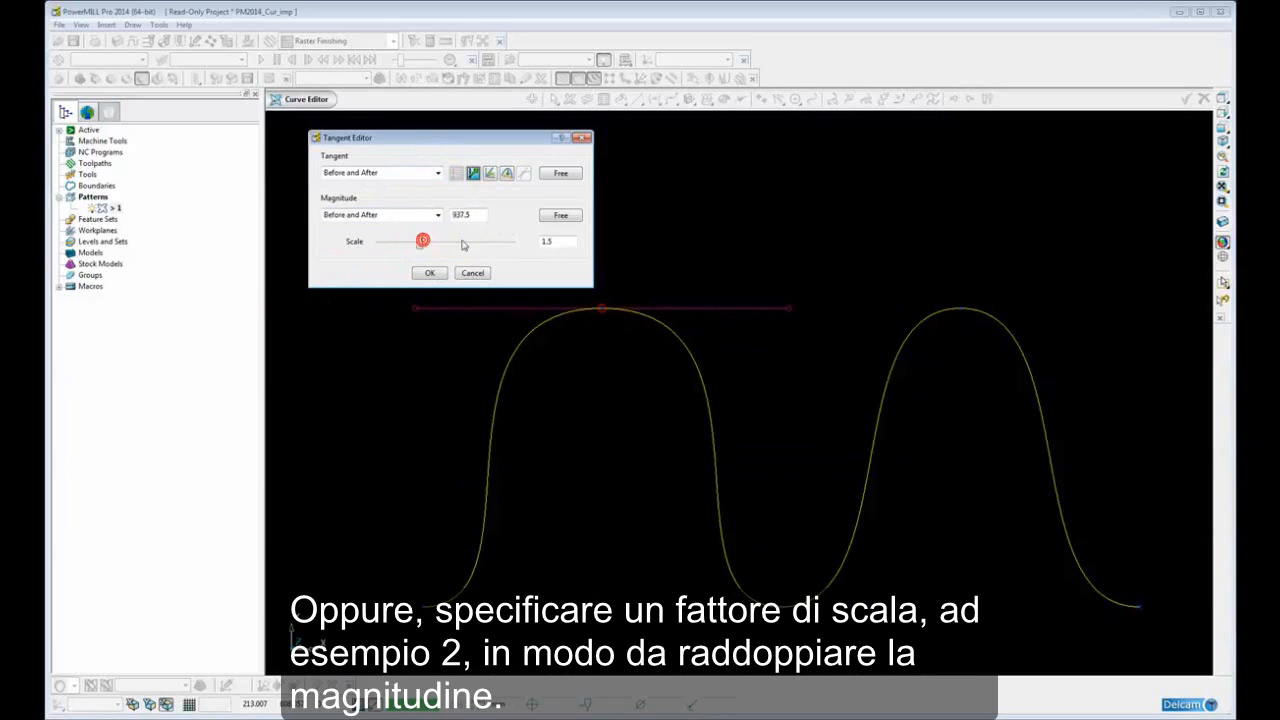
{"action": "double_click", "coordinate": [558, 241]}
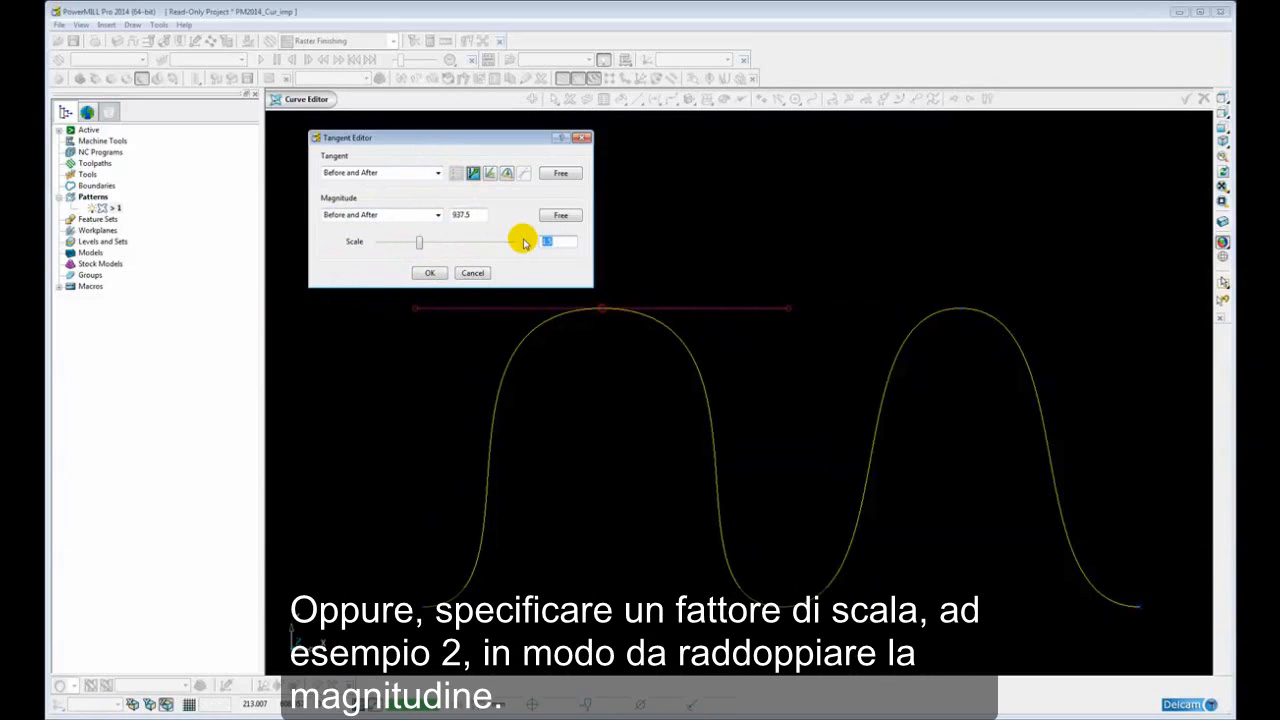
{"action": "type", "text": "2"}
{"action": "key", "text": "Return"}
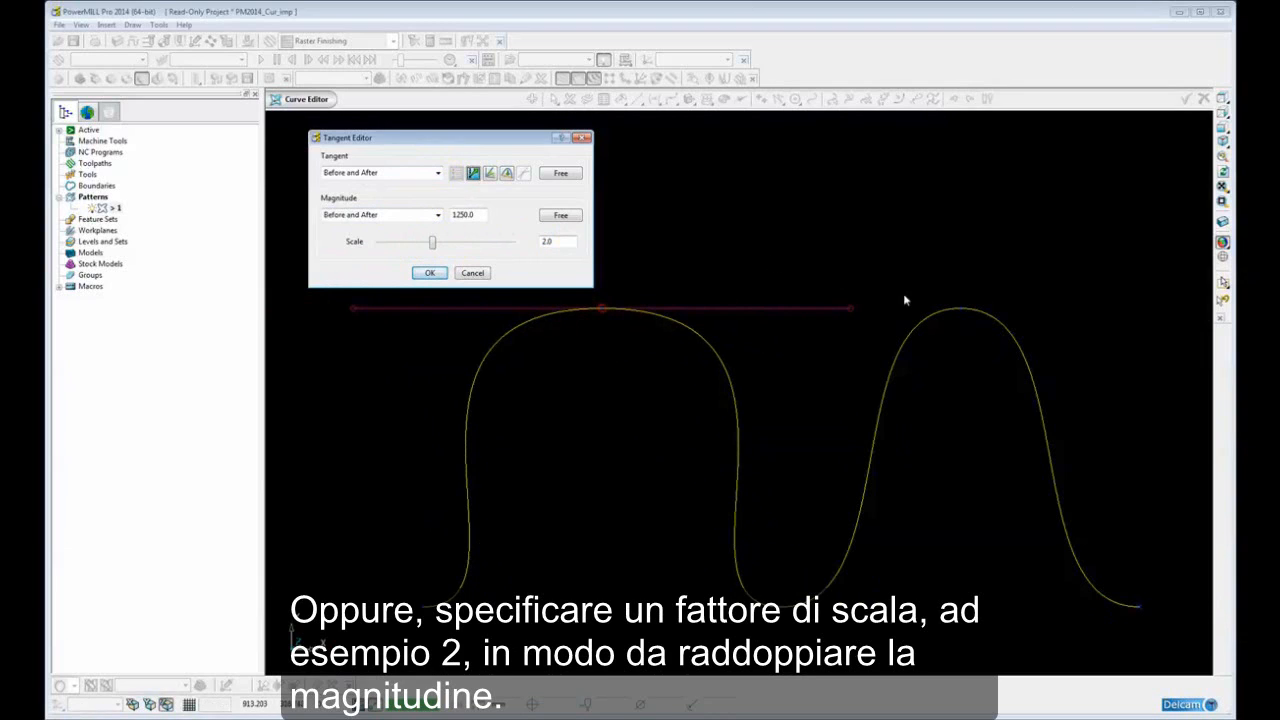
Step: Free the crest point's tangent magnitude, and straighten its tangents before freeing their direction
{"action": "left_click", "coordinate": [963, 307]}
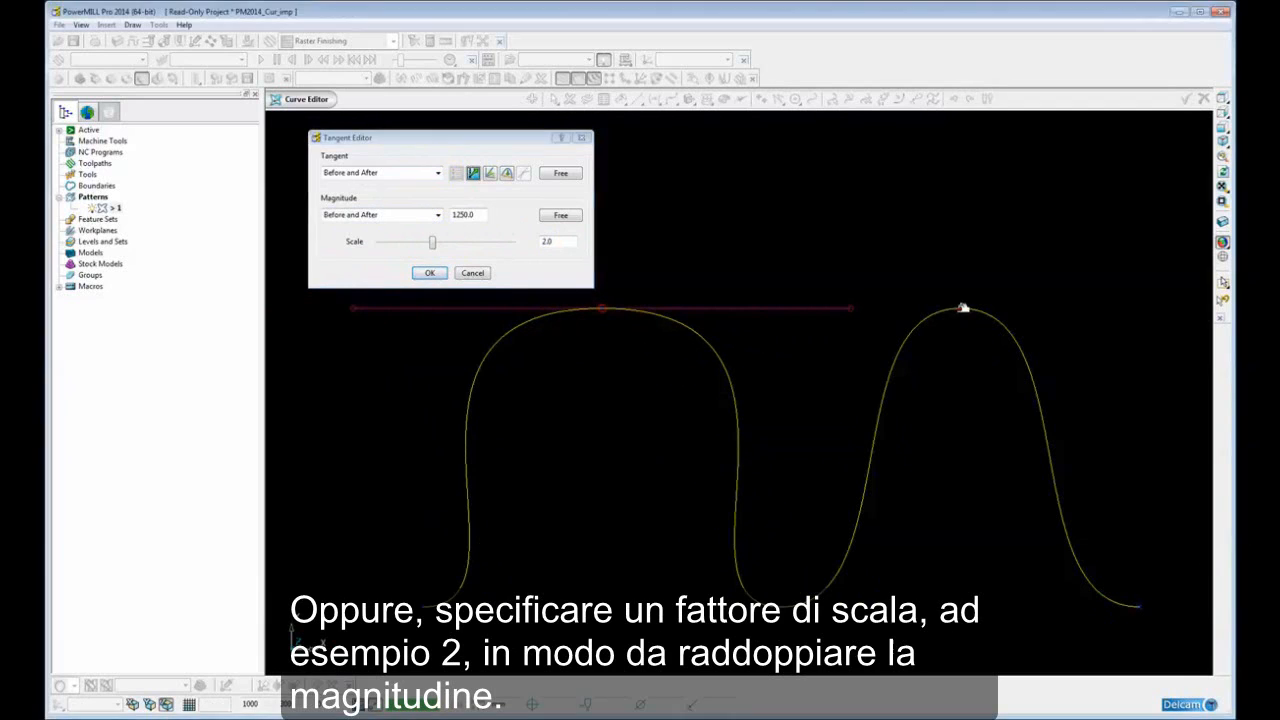
{"action": "left_click", "coordinate": [558, 217]}
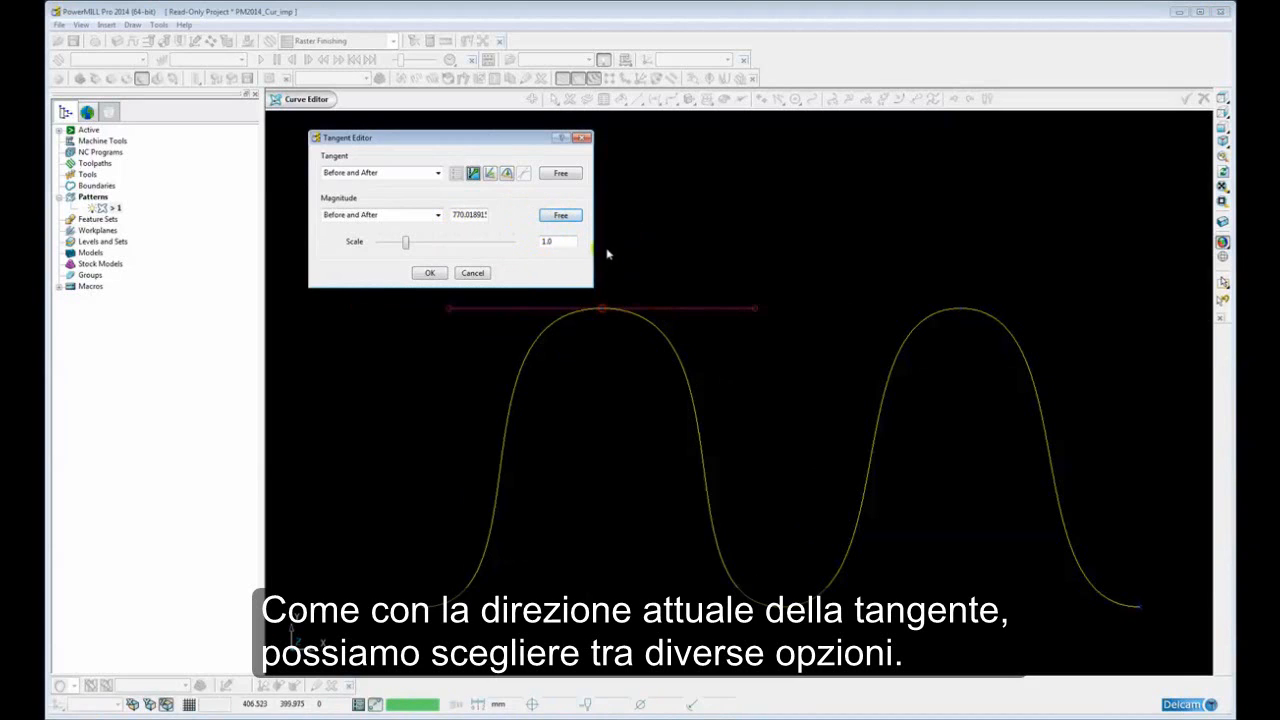
{"action": "left_click", "coordinate": [507, 174]}
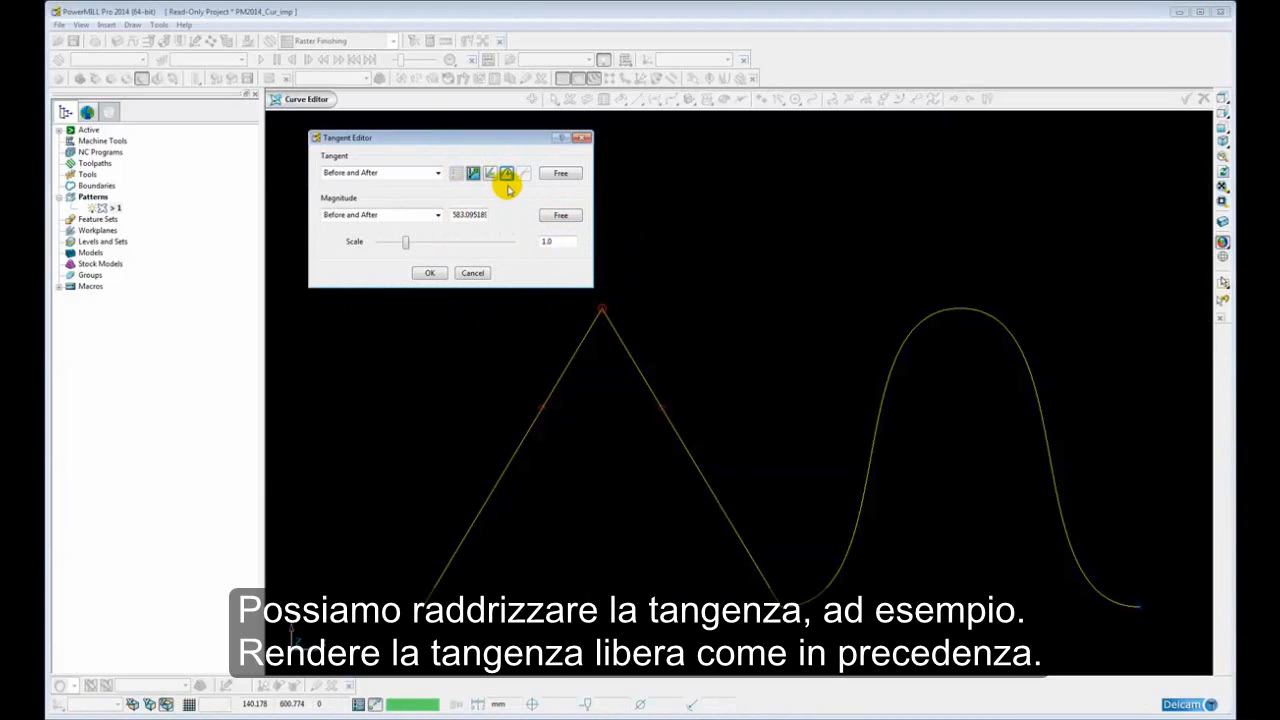
{"action": "left_click", "coordinate": [552, 173]}
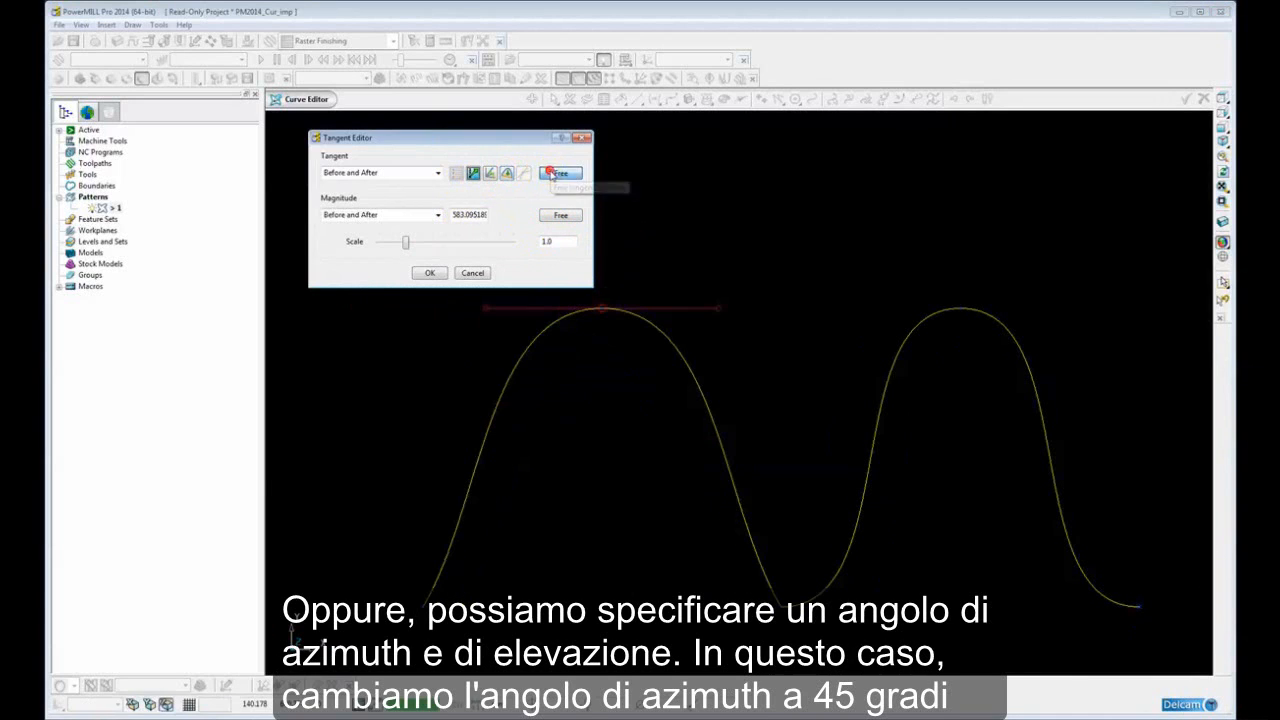
Step: Try directing the crest point's tangent at an azimuth of 45 degrees in the World workspace, and cancel the angle change
{"action": "left_click", "coordinate": [490, 174]}
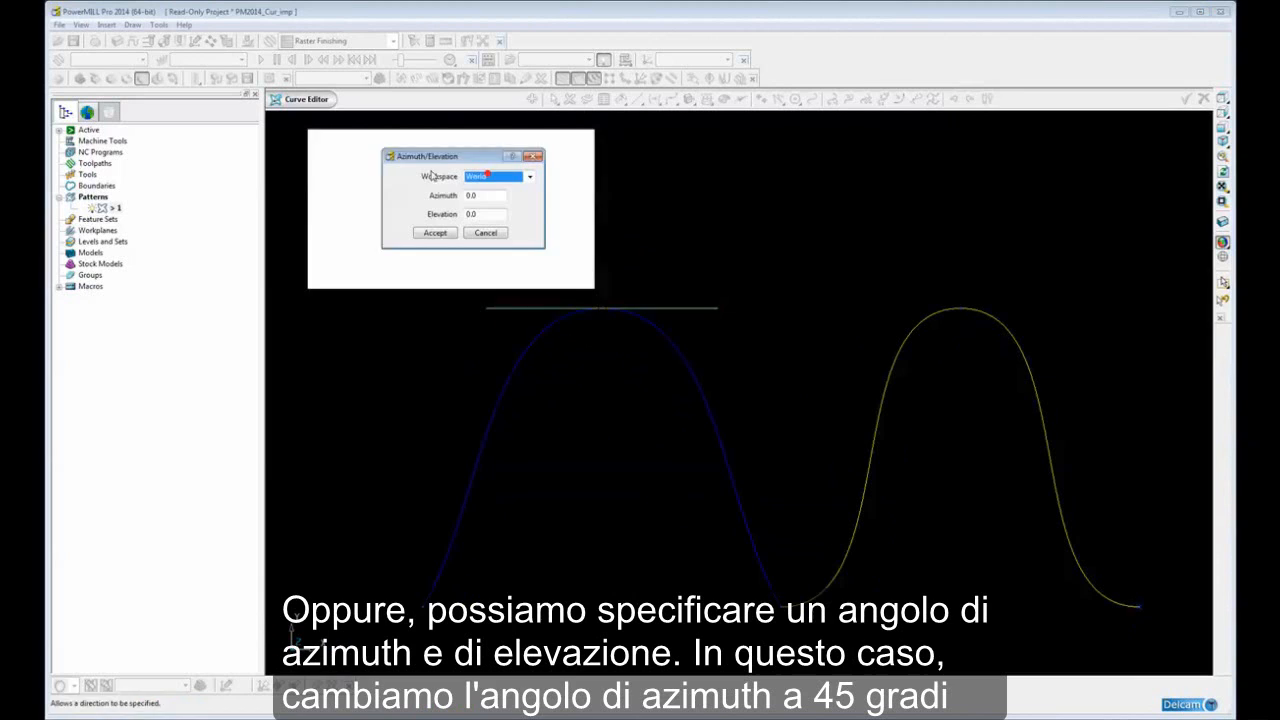
{"action": "double_click", "coordinate": [506, 196]}
{"action": "type", "text": "45"}
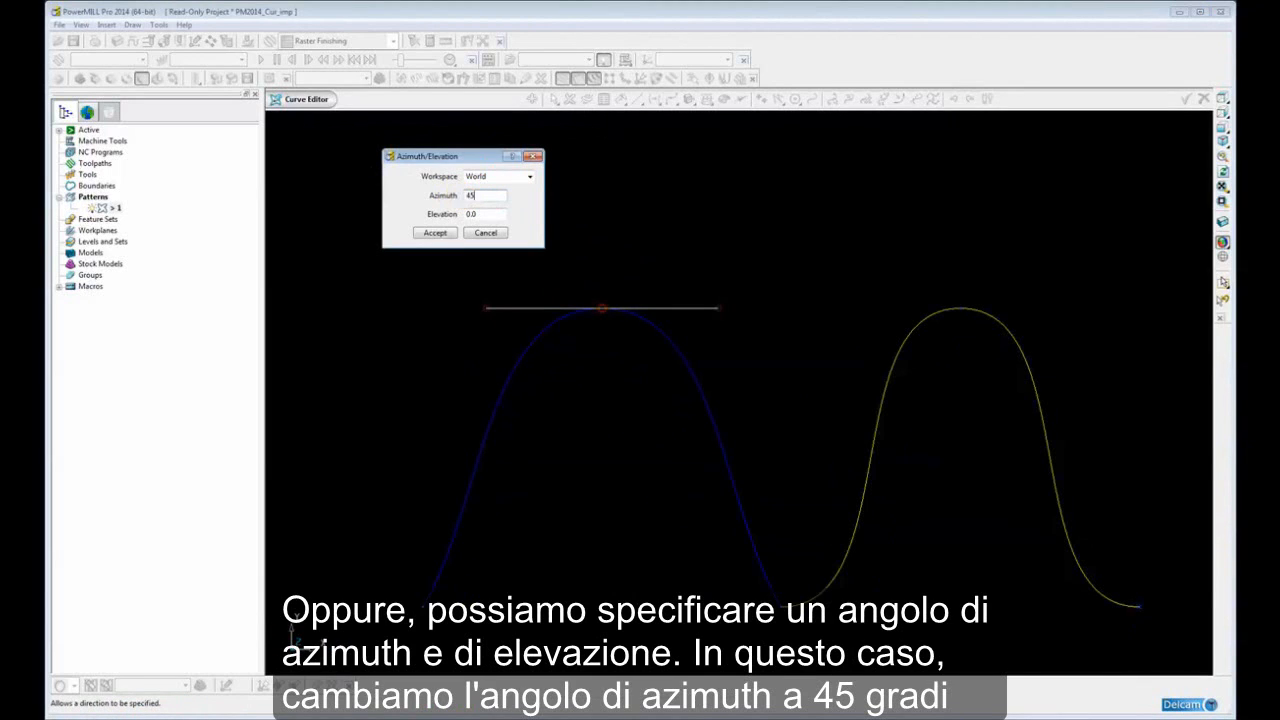
{"action": "left_click", "coordinate": [486, 214]}
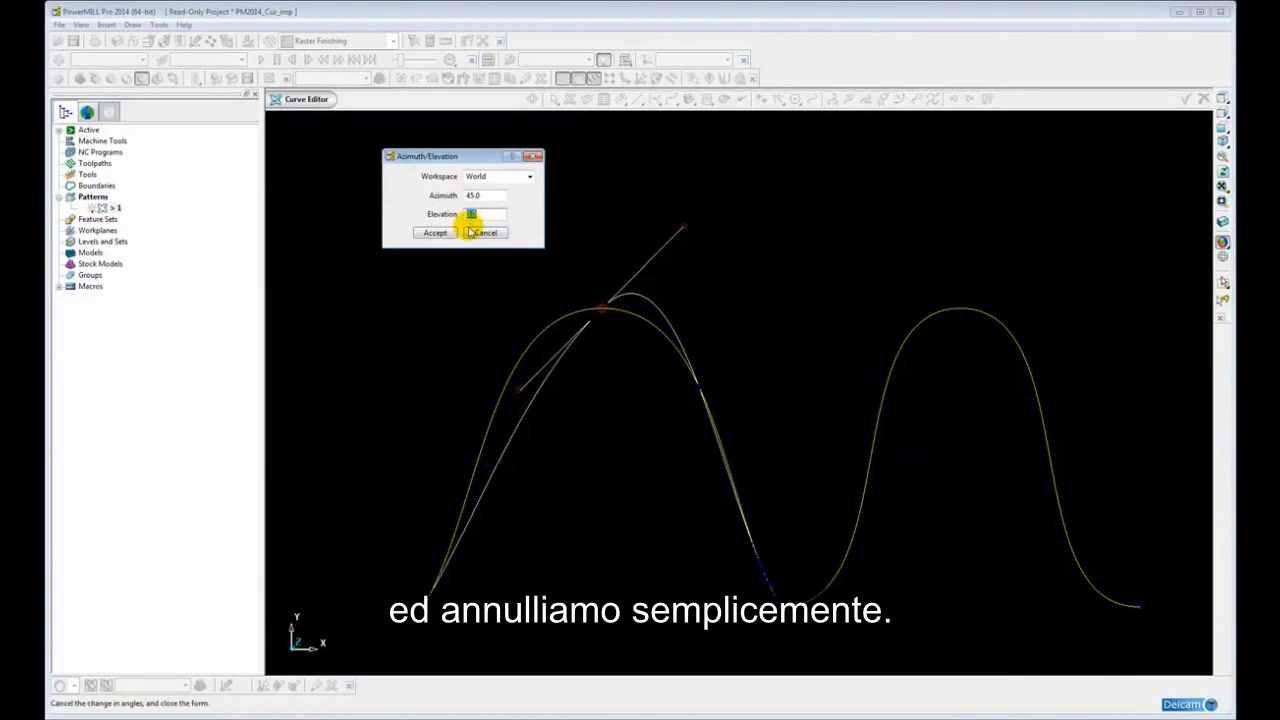
{"action": "left_click", "coordinate": [486, 232]}
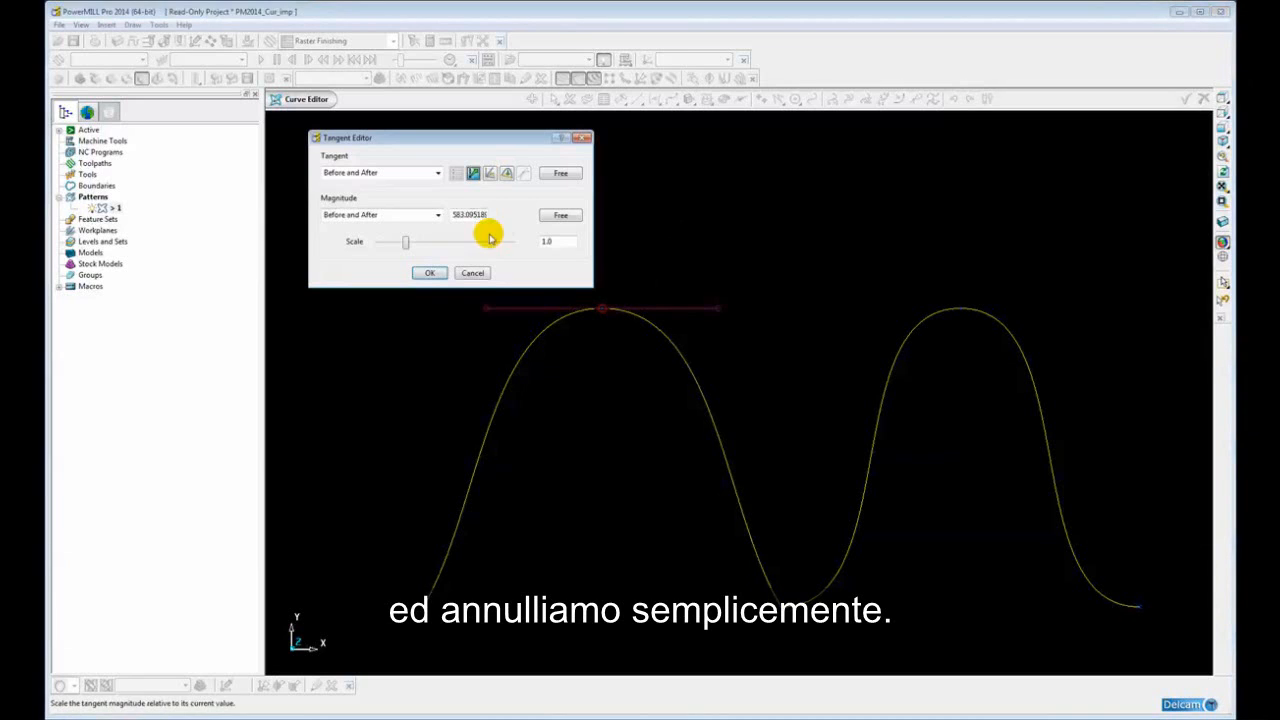
Step: Open the Direction form for the first crest point's tangent, and cancel both it and the Tangent Editor
{"action": "left_click", "coordinate": [474, 173]}
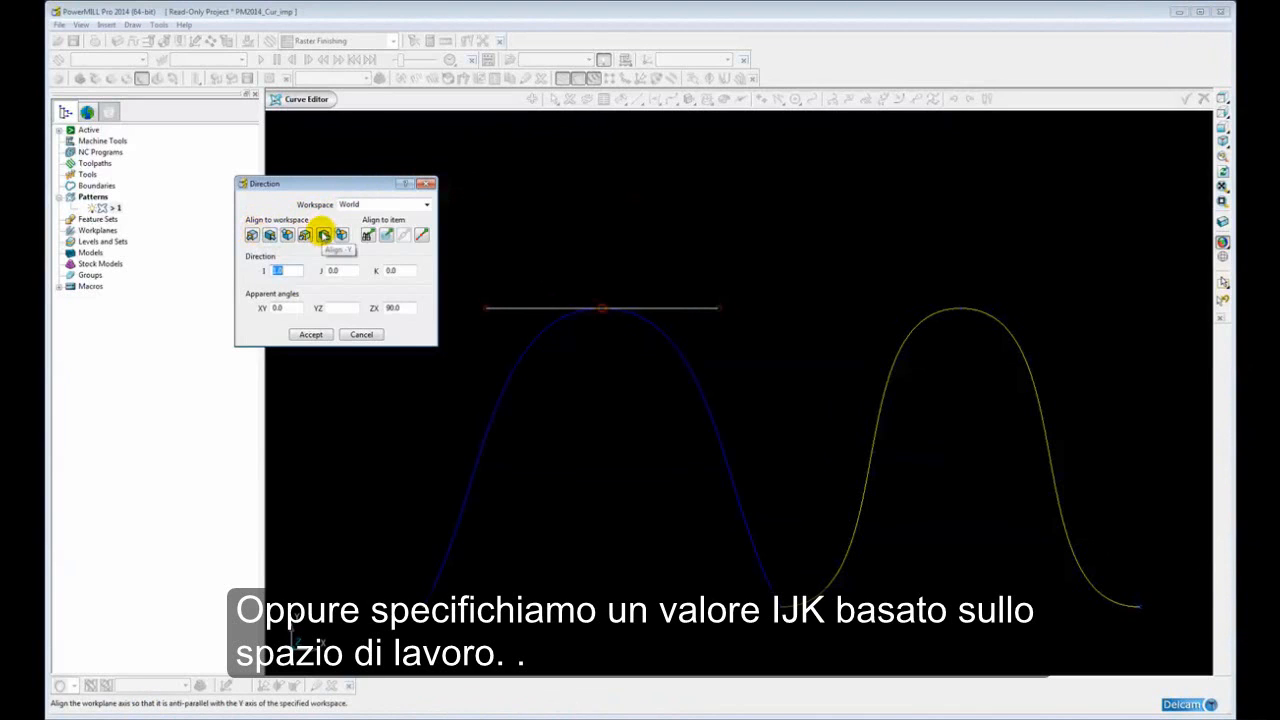
{"action": "left_click", "coordinate": [361, 335]}
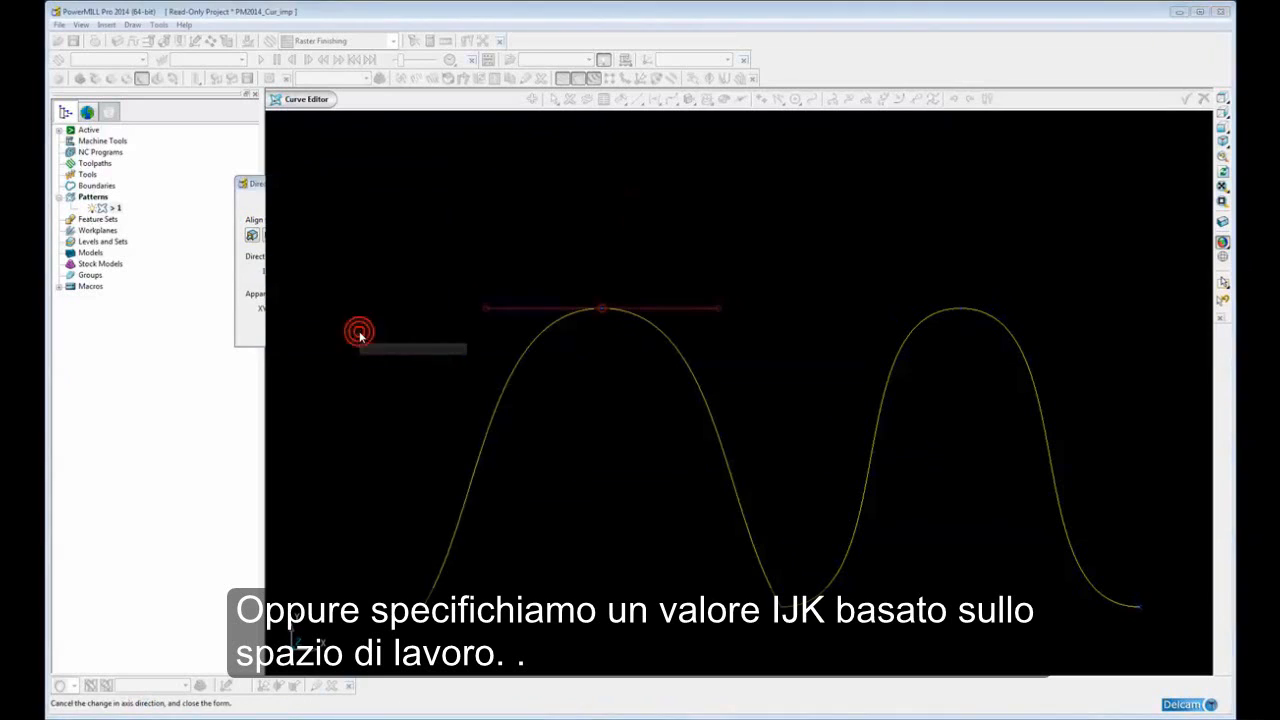
{"action": "left_click", "coordinate": [469, 273]}
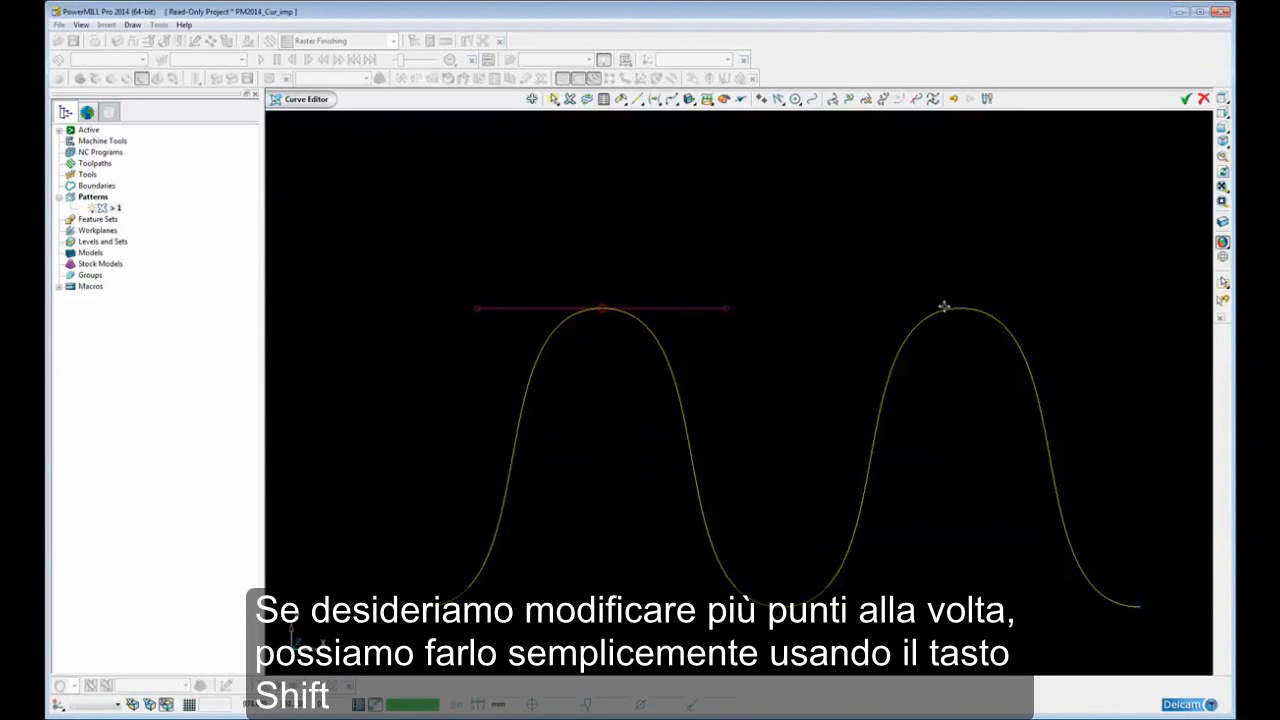
Step: Try straightening the tangents at both crests and the trough between them in one go, and cancel the Tangent Editor
{"action": "left_click", "coordinate": [962, 308], "text": "shift"}
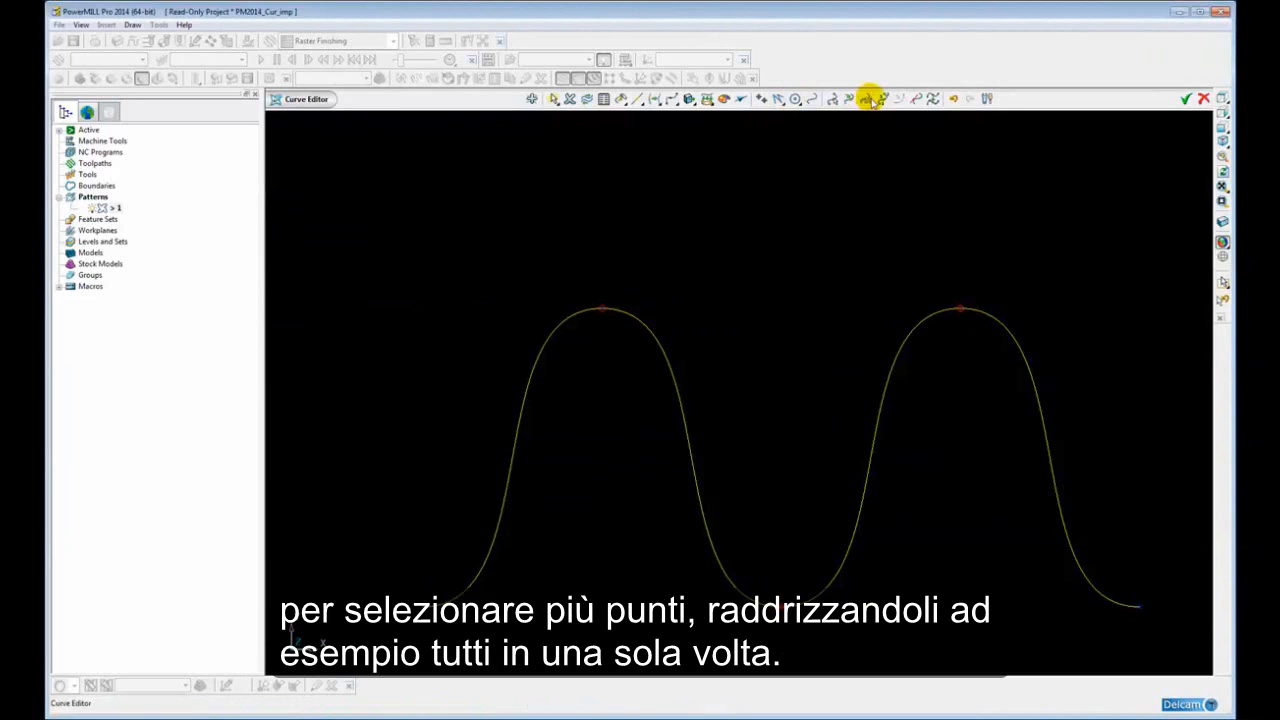
{"action": "left_click", "coordinate": [914, 100]}
{"action": "left_click", "coordinate": [507, 174]}
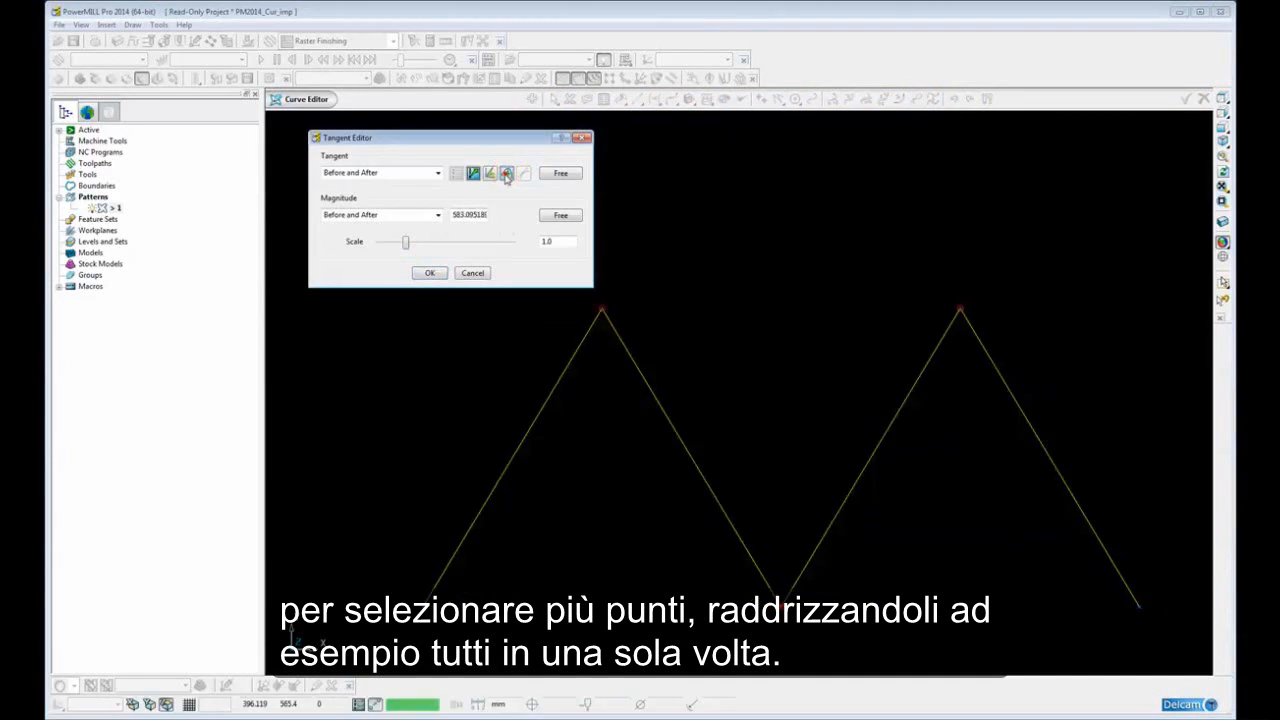
{"action": "left_click", "coordinate": [507, 174]}
{"action": "left_click", "coordinate": [472, 273]}
Step: Select the closed arc-line curve to the right of the wave and look over the editing options offered for it
{"action": "scroll", "coordinate": [795, 268], "scroll_direction": "down", "scroll_amount": 4}
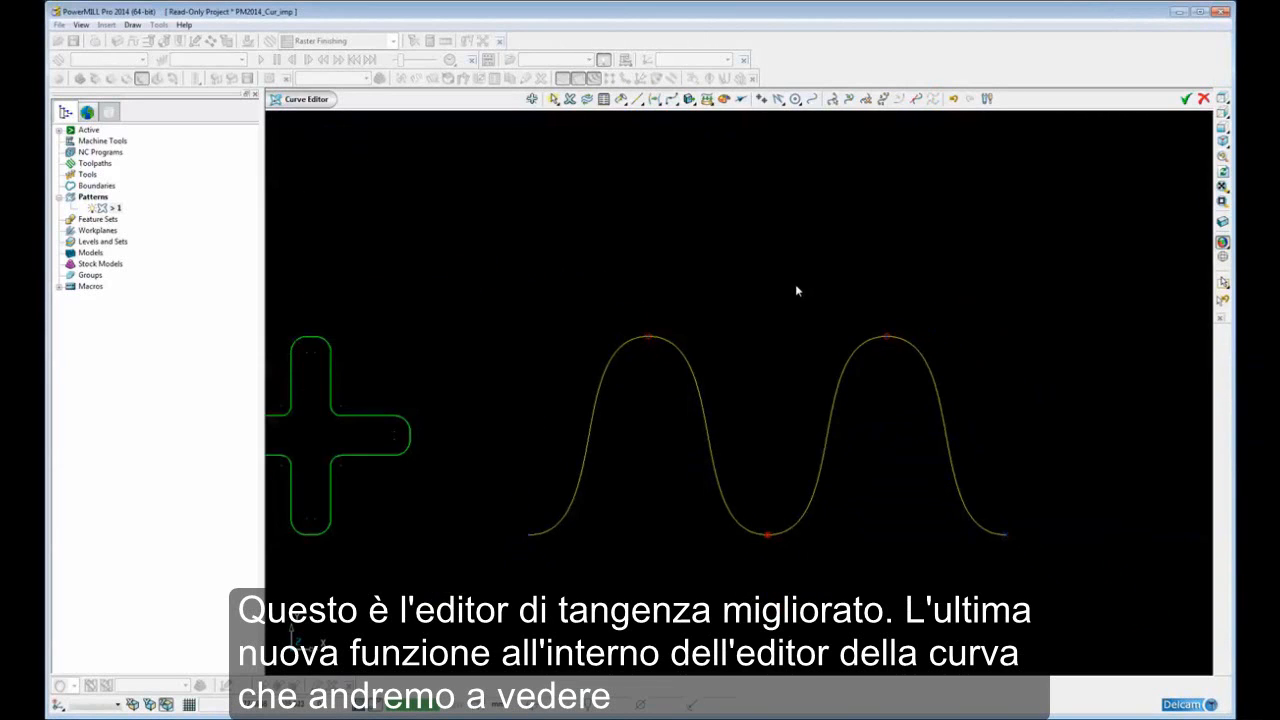
{"action": "middle_click_drag", "start_coordinate": [837, 310], "coordinate": [670, 292], "text": "shift"}
{"action": "middle_click_drag", "start_coordinate": [794, 321], "coordinate": [586, 313], "text": "shift"}
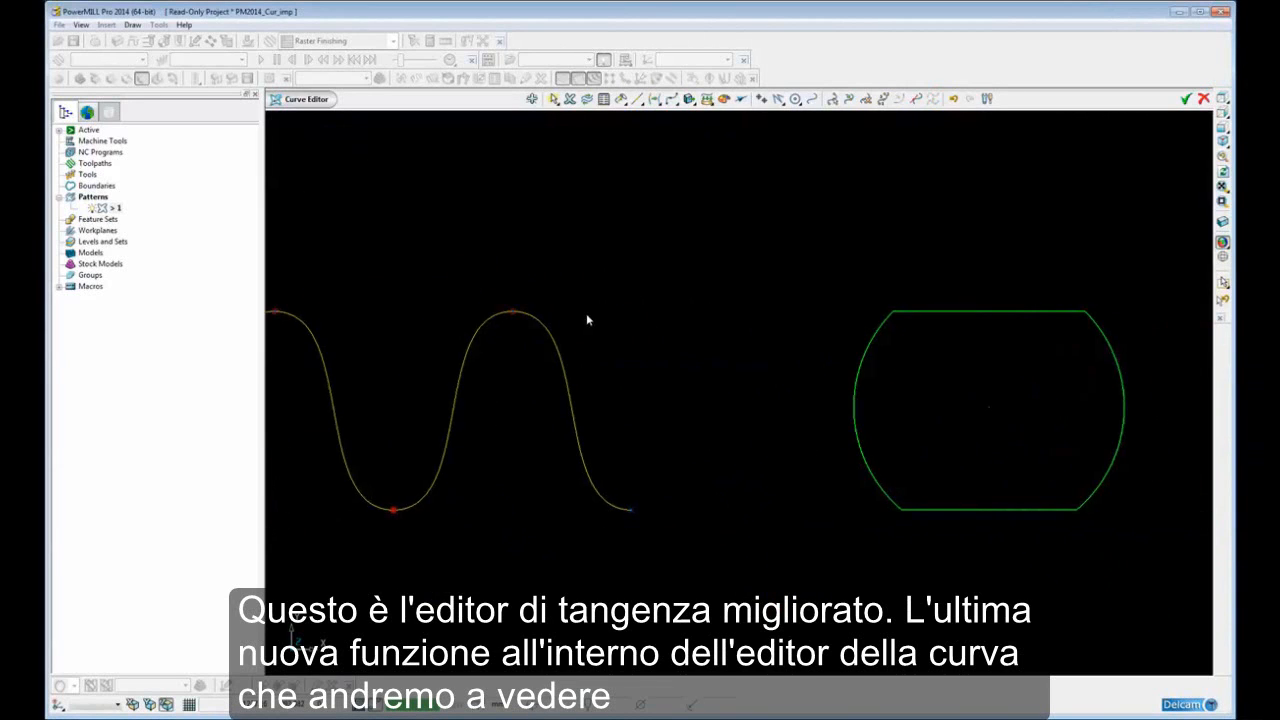
{"action": "middle_click_drag", "start_coordinate": [917, 328], "coordinate": [731, 340], "text": "shift"}
{"action": "scroll", "coordinate": [767, 338], "scroll_direction": "up", "scroll_amount": 2}
{"action": "scroll", "coordinate": [768, 343], "scroll_direction": "up", "scroll_amount": 1}
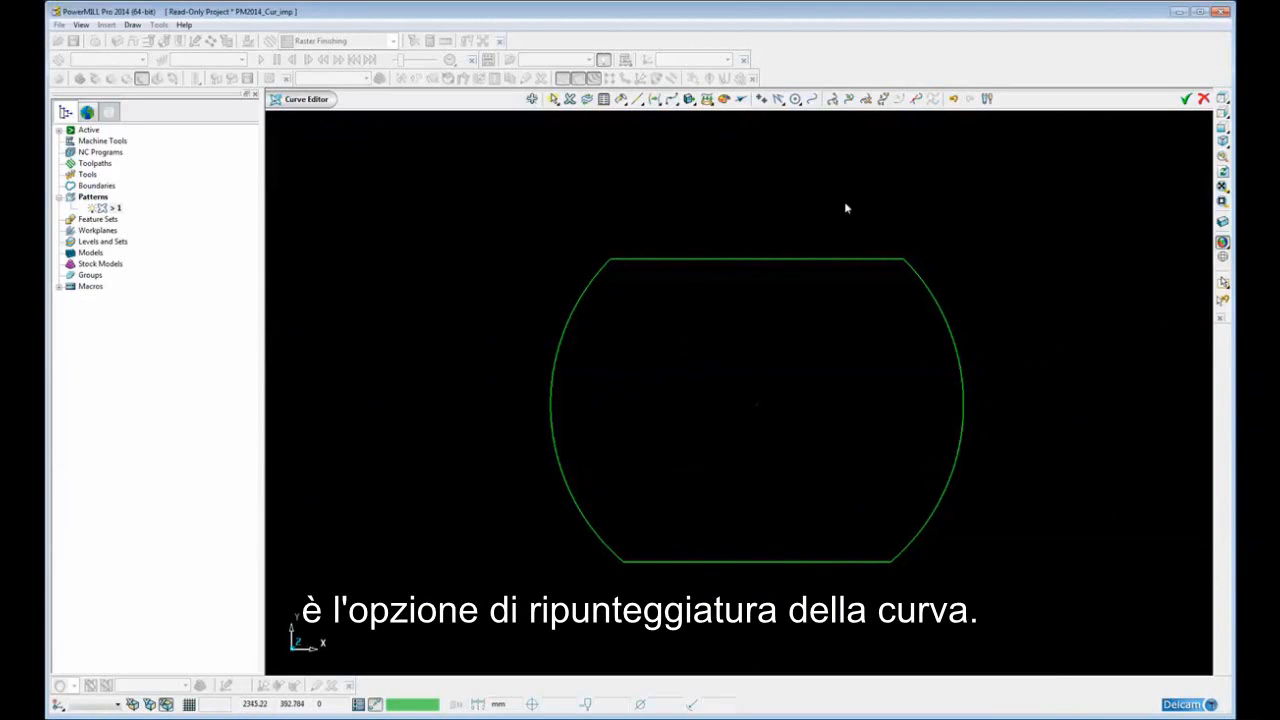
{"action": "left_click", "coordinate": [838, 259]}
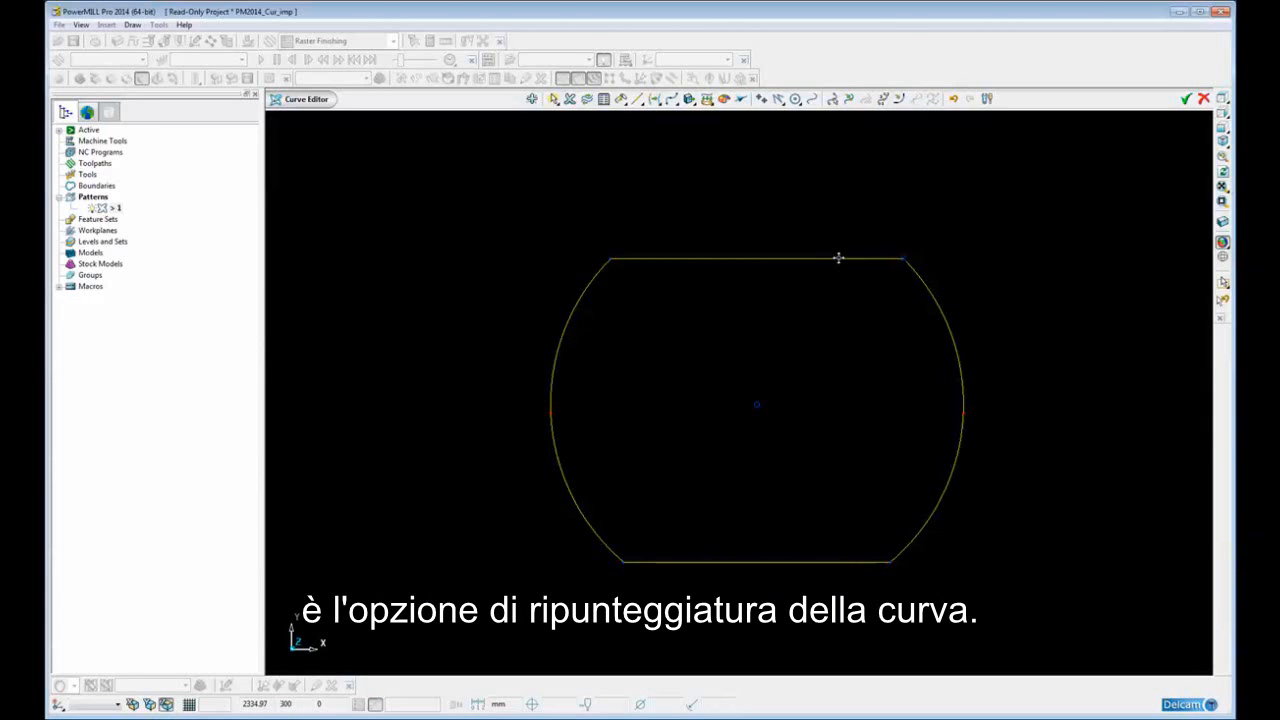
{"action": "right_click", "coordinate": [838, 258]}
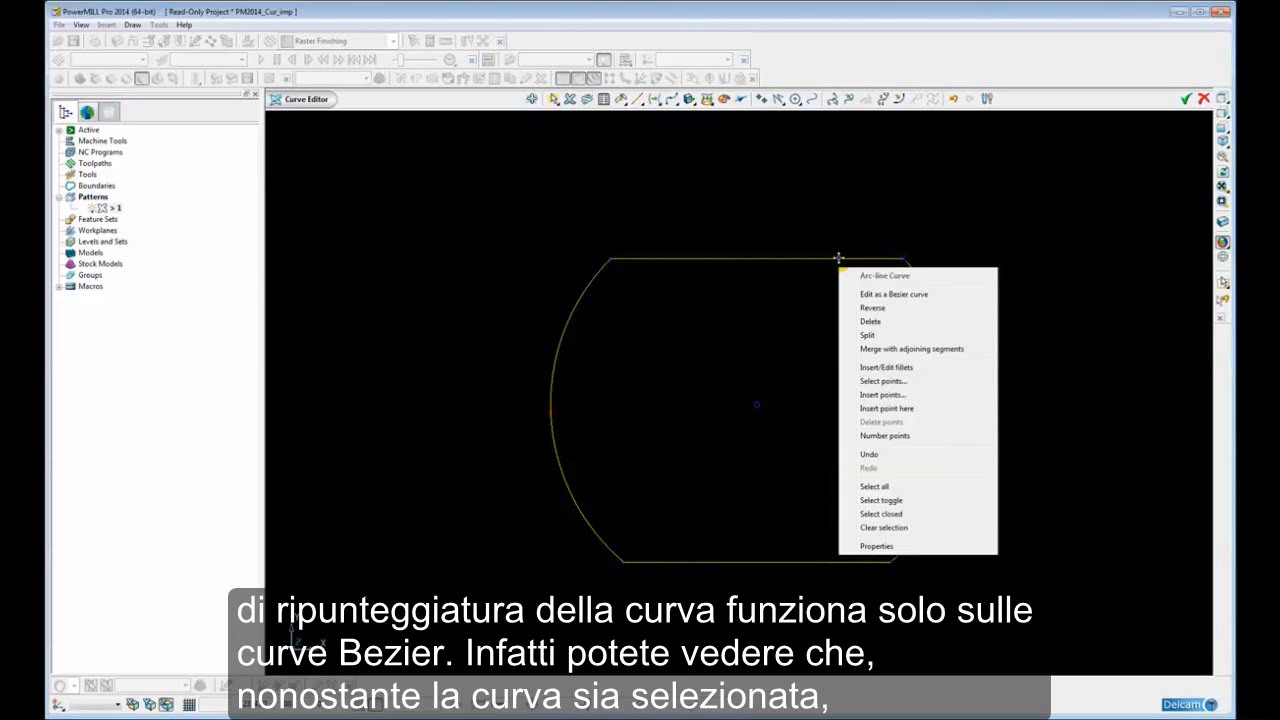
{"action": "left_click", "coordinate": [914, 174]}
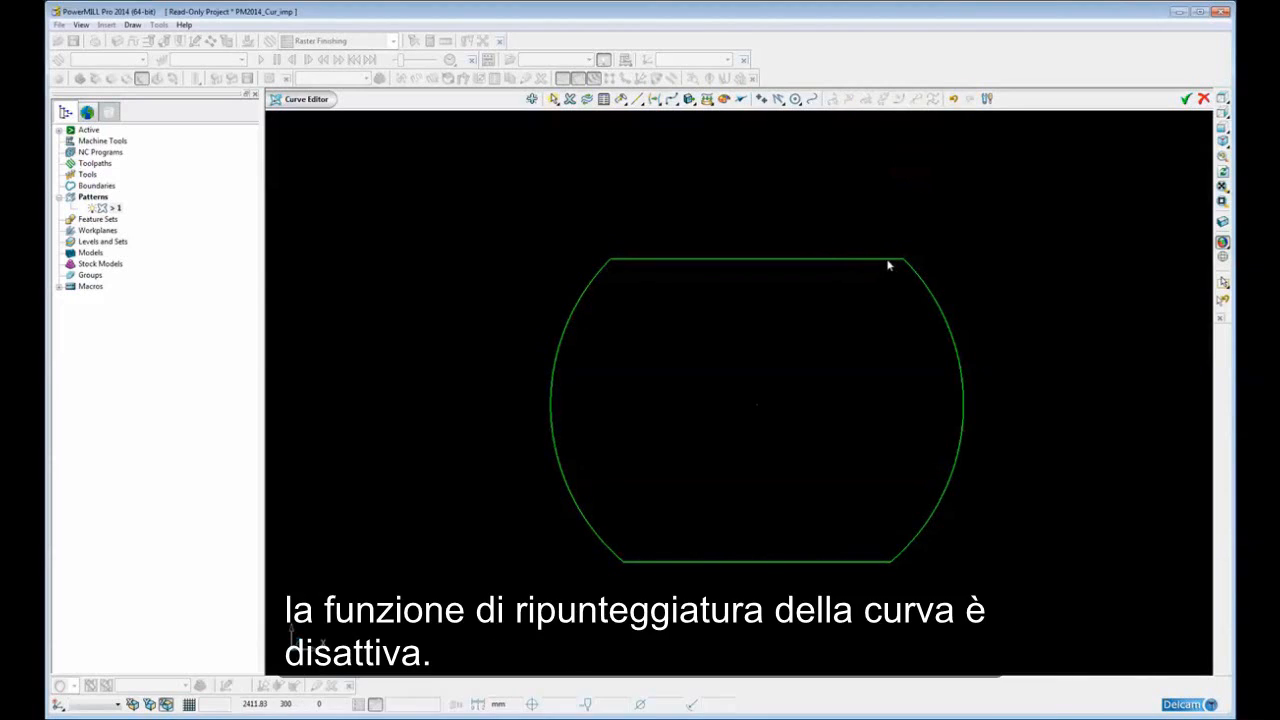
Step: Reselect the closed arc-line curve, try to repoint it, and clear the selection
{"action": "left_click", "coordinate": [885, 259]}
{"action": "left_click", "coordinate": [930, 99]}
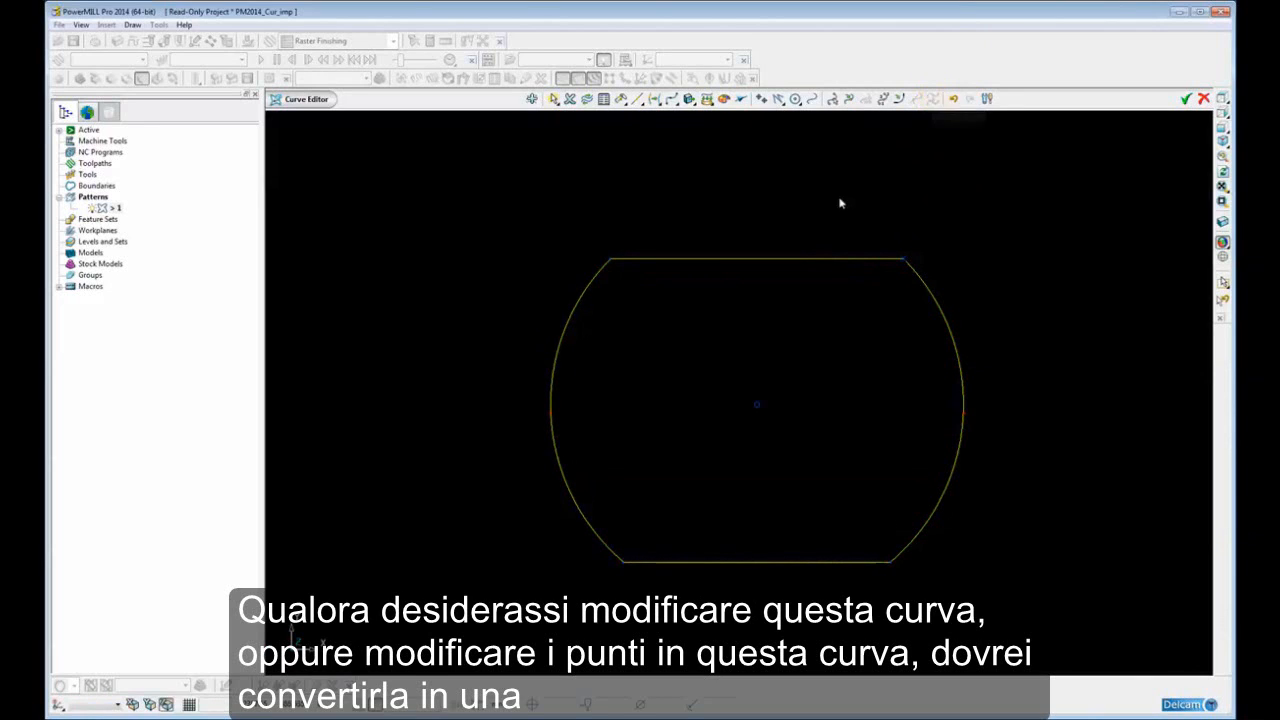
{"action": "left_click", "coordinate": [792, 218]}
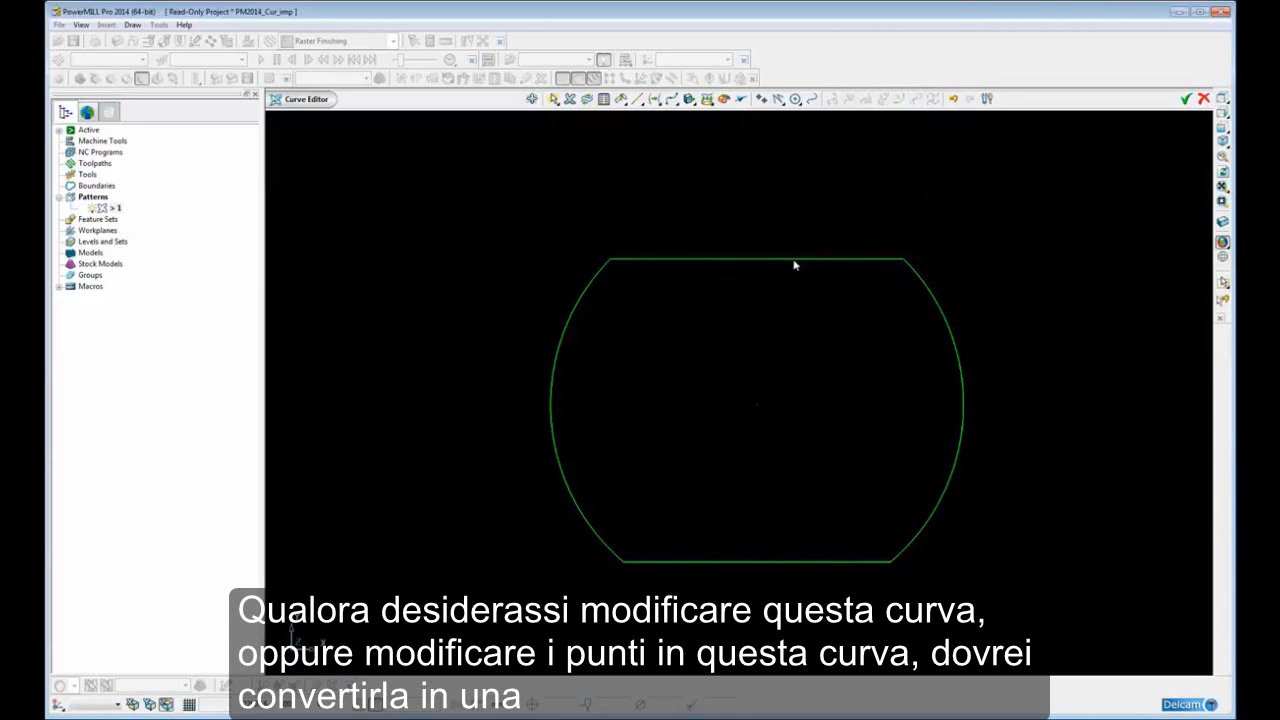
Step: Set the closed arc-line curve to be edited as a Bezier curve and open Repoint Curve for it
{"action": "left_click", "coordinate": [793, 259]}
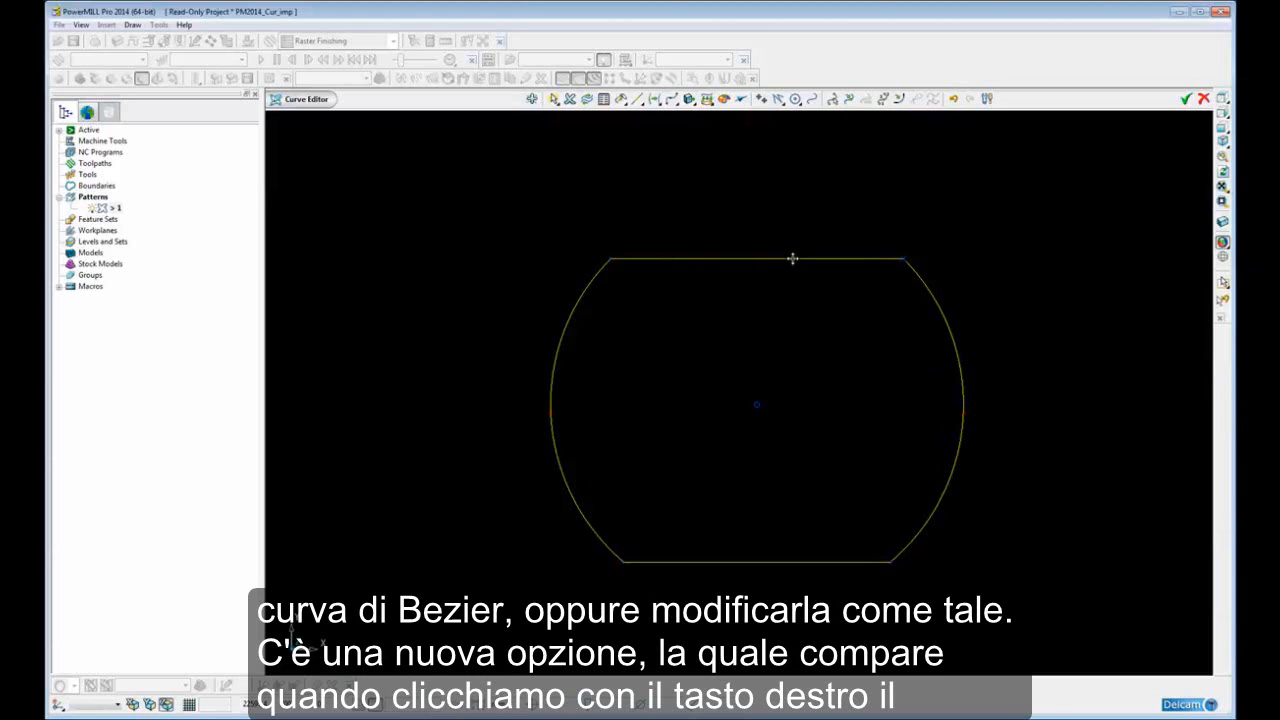
{"action": "right_click", "coordinate": [792, 259]}
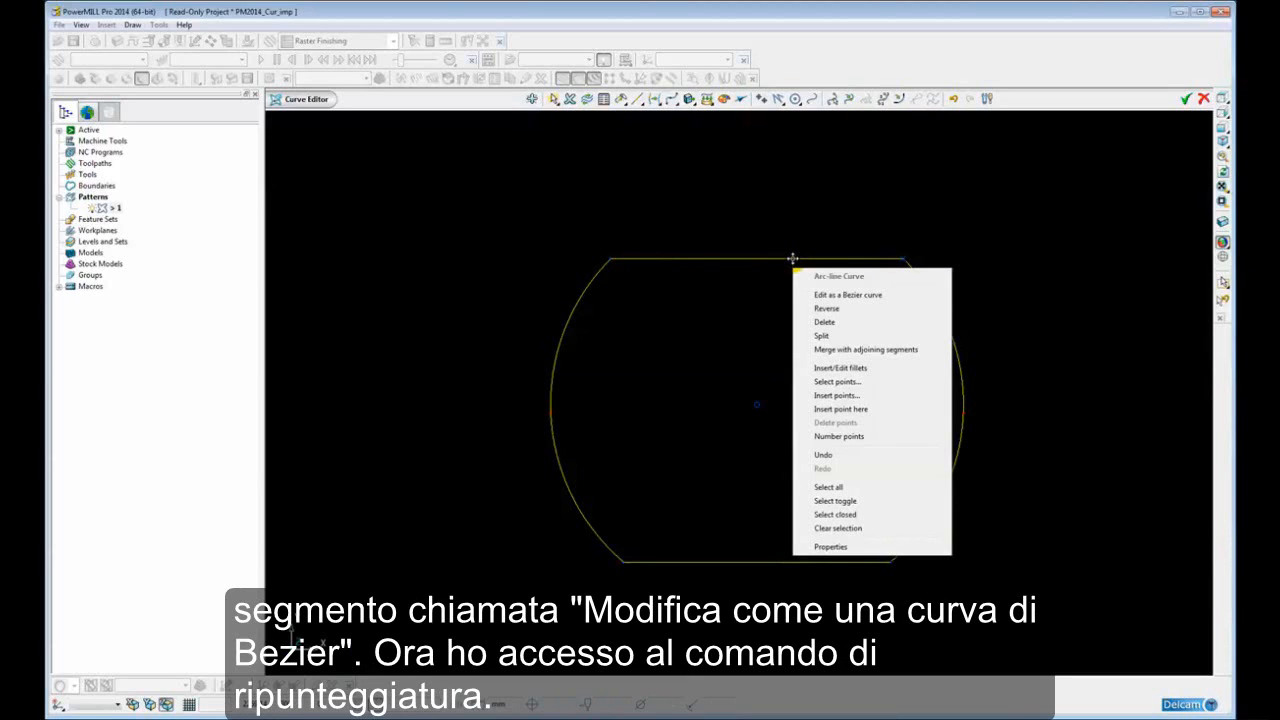
{"action": "left_click", "coordinate": [850, 295]}
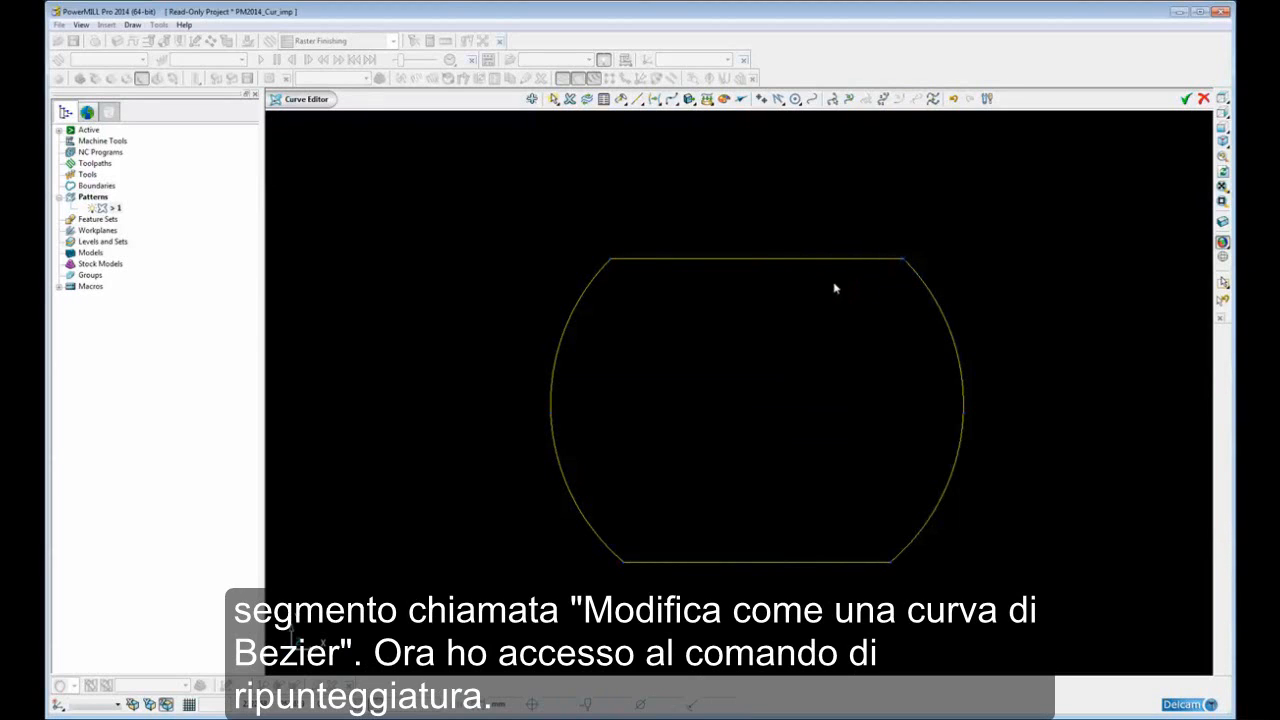
{"action": "left_click", "coordinate": [929, 99]}
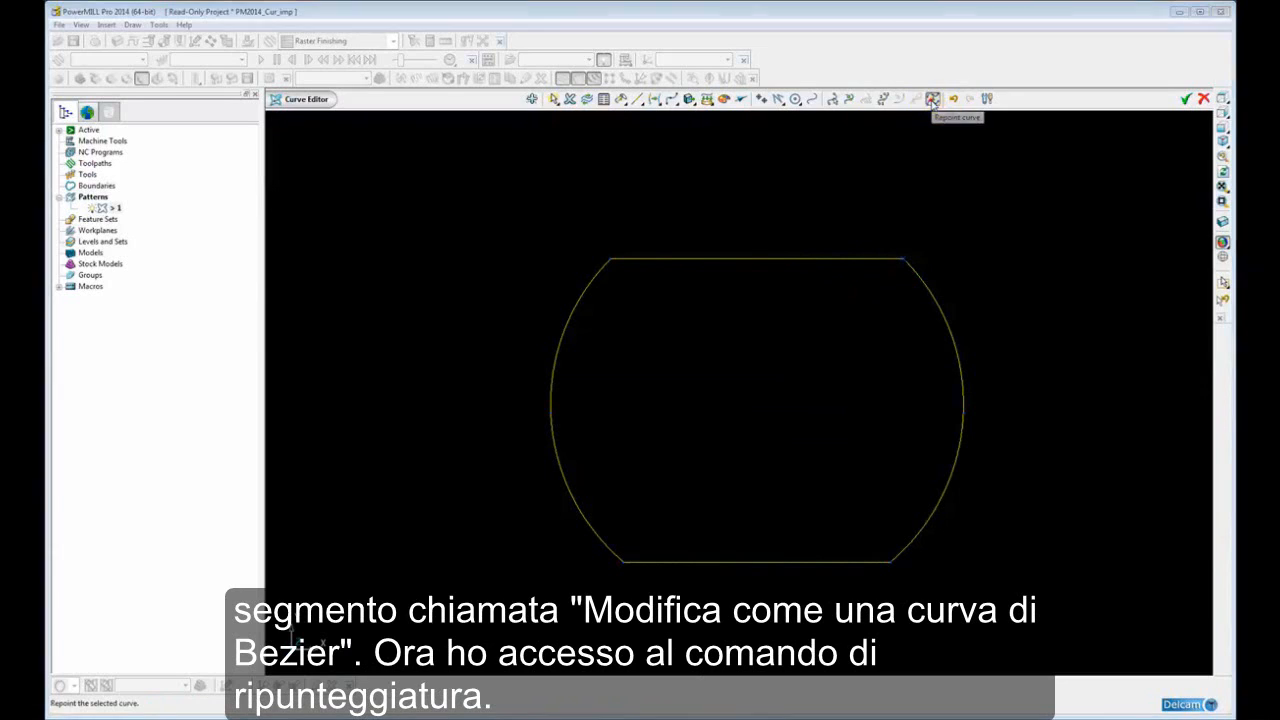
{"action": "middle_click_drag", "start_coordinate": [823, 355], "coordinate": [960, 361], "text": "shift"}
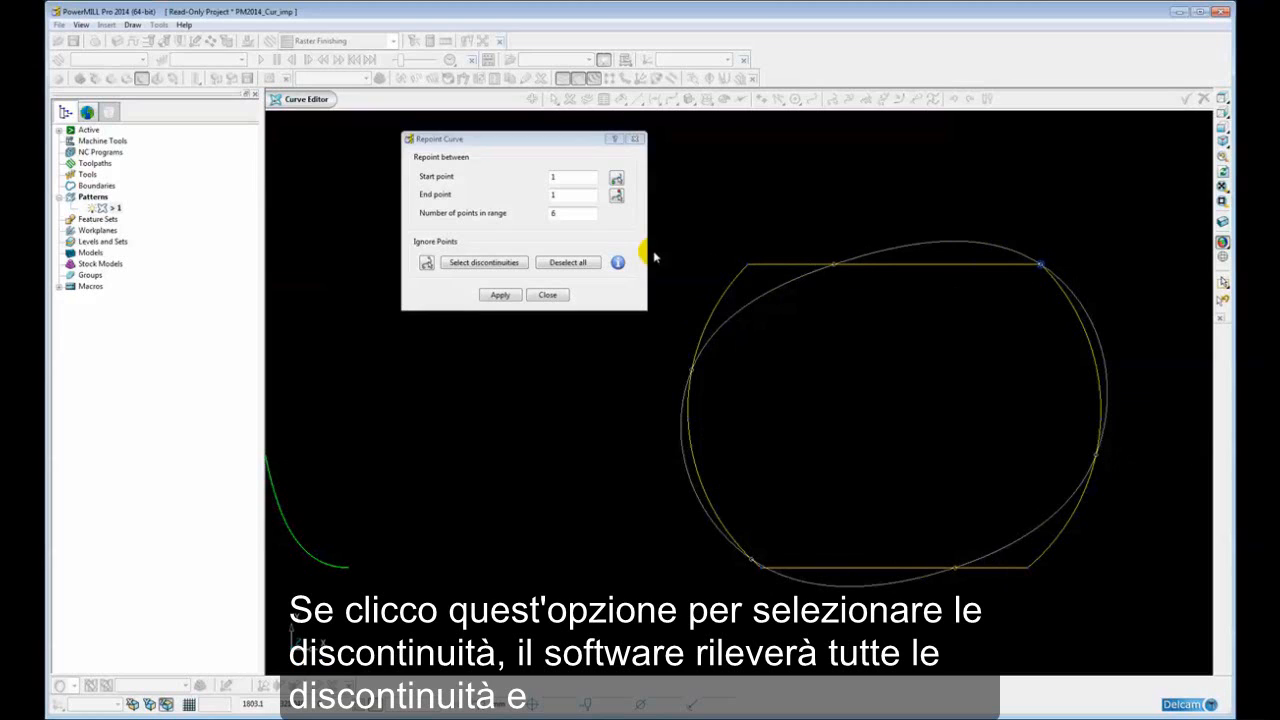
Step: Select the curve's discontinuities as ignored points and set the number of points in range to 20
{"action": "left_click", "coordinate": [464, 264]}
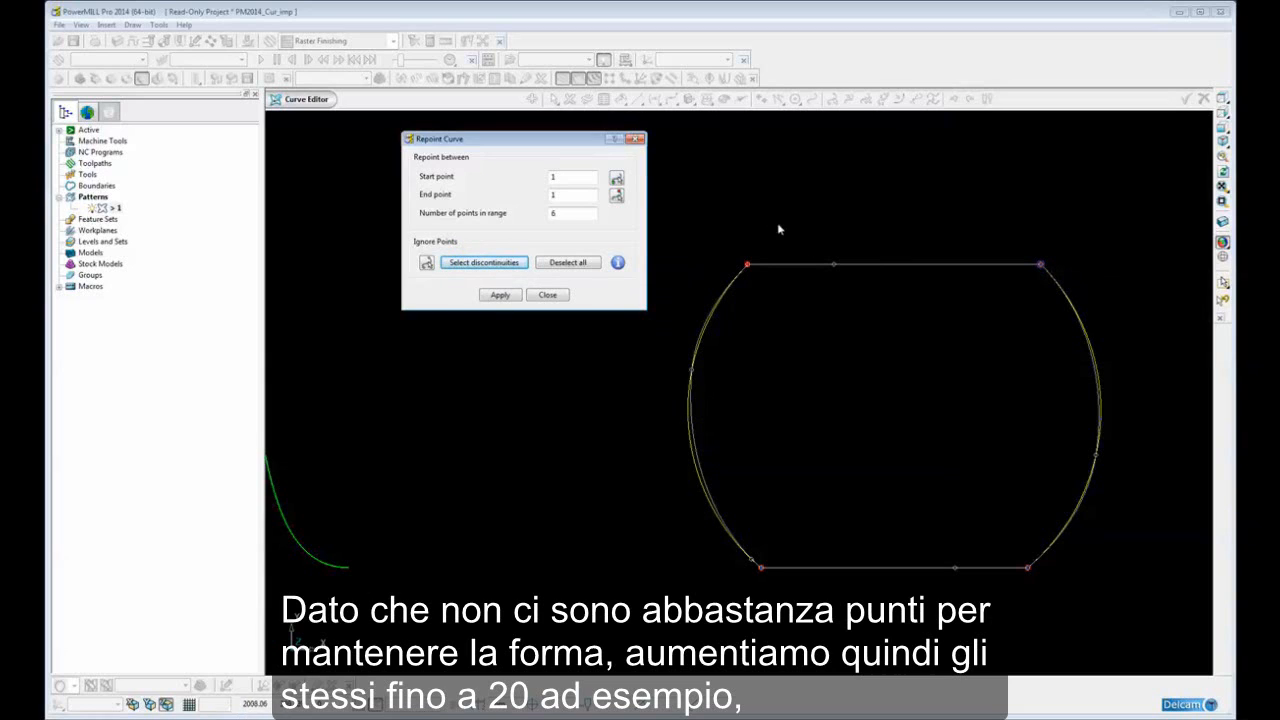
{"action": "double_click", "coordinate": [568, 214]}
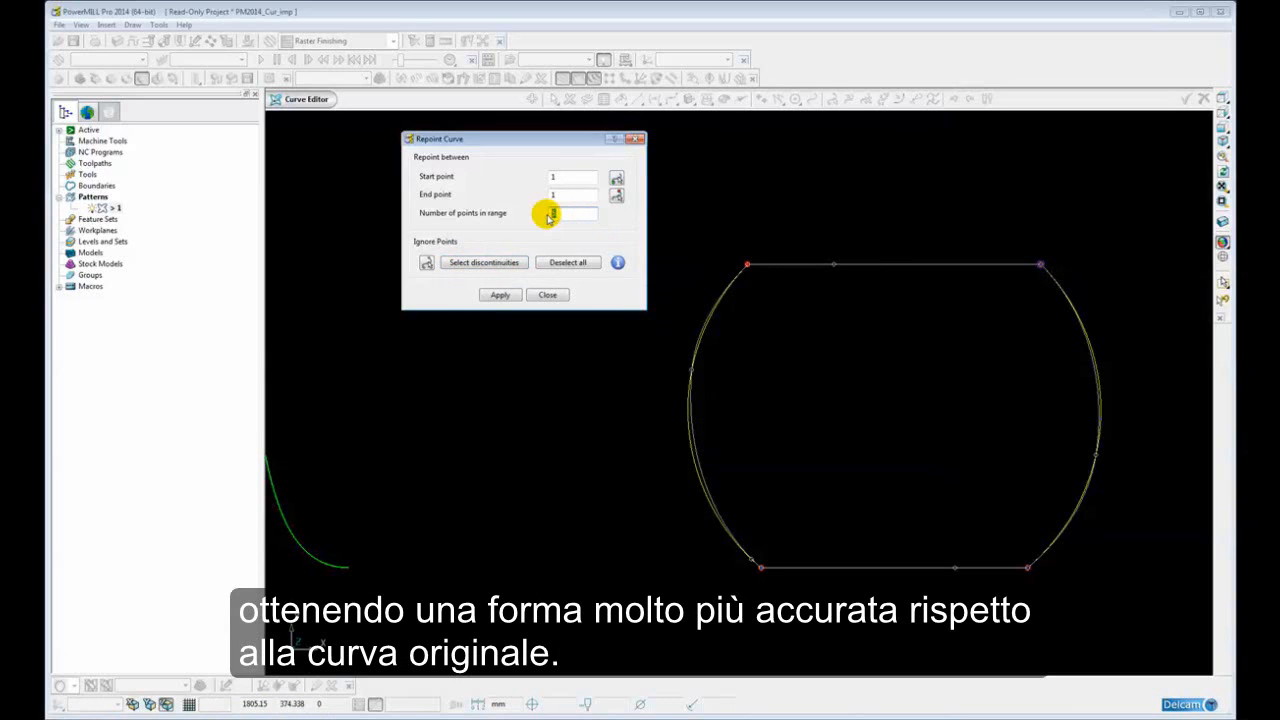
{"action": "type", "text": "20"}
{"action": "key", "text": "Tab"}
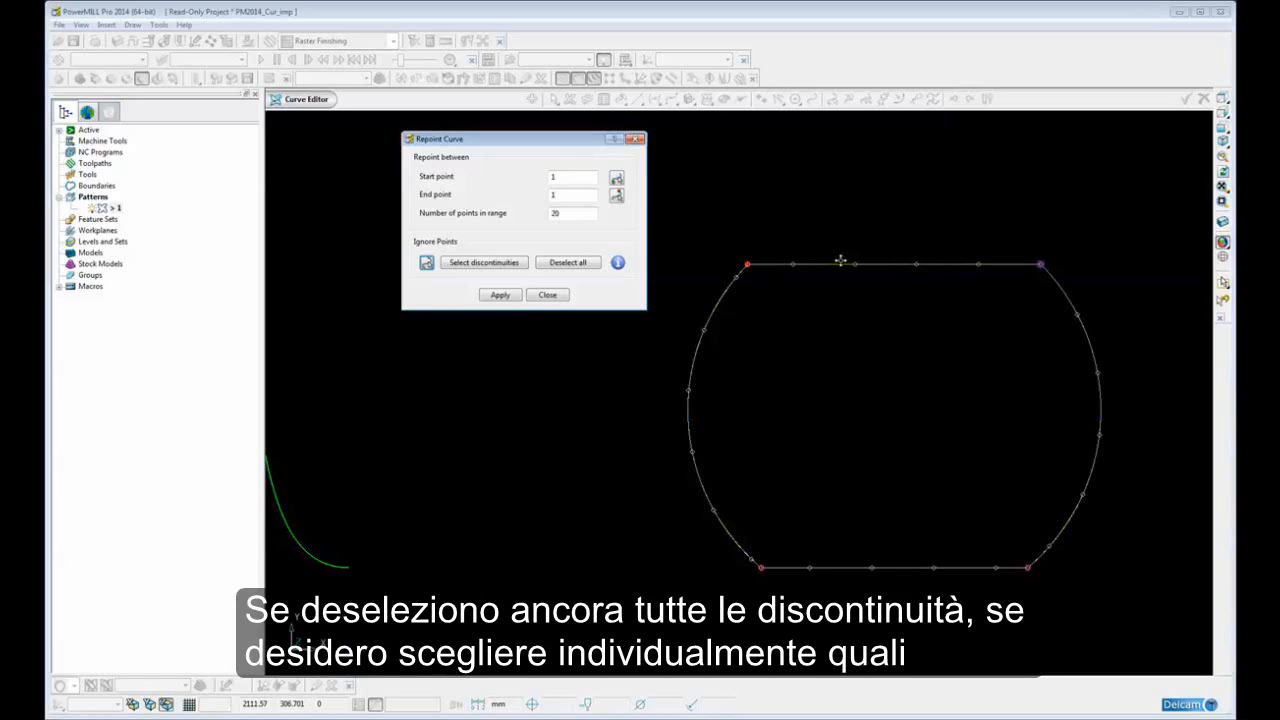
Step: Replace the ignored points with only the two corners of the curve's upper edge, and set the number of points in range to 6
{"action": "left_click", "coordinate": [562, 264]}
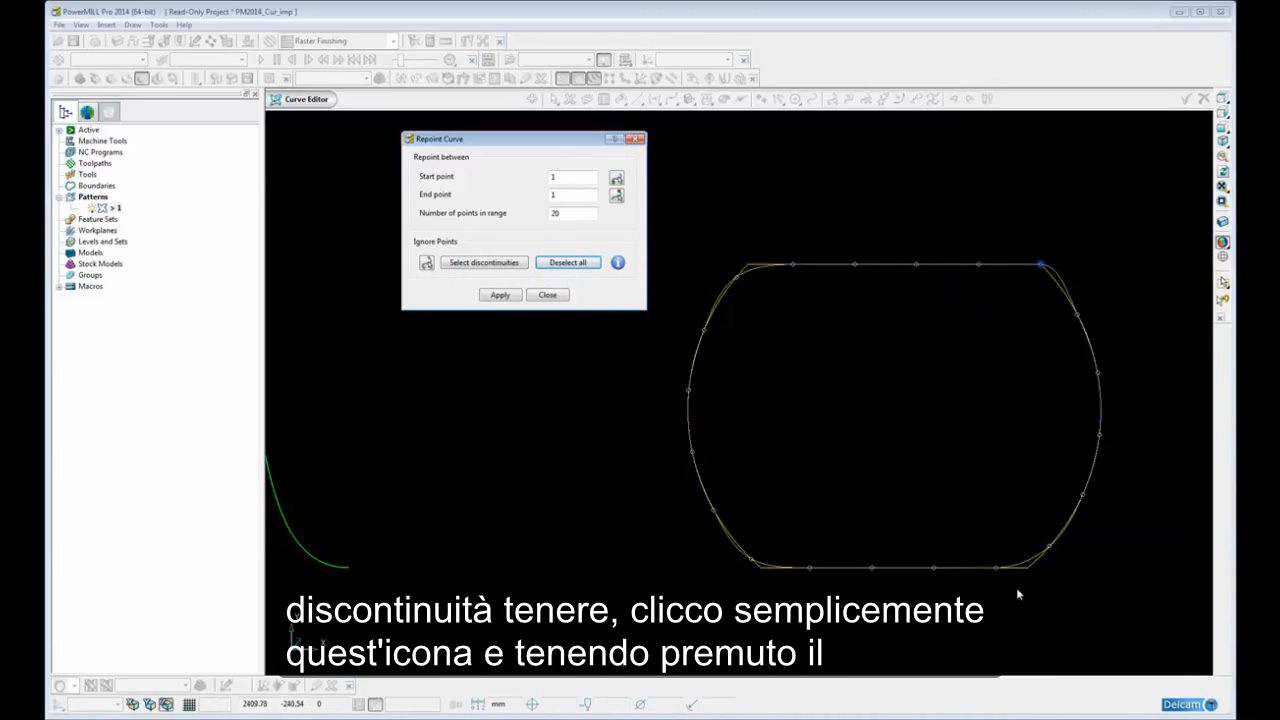
{"action": "left_click", "coordinate": [426, 264]}
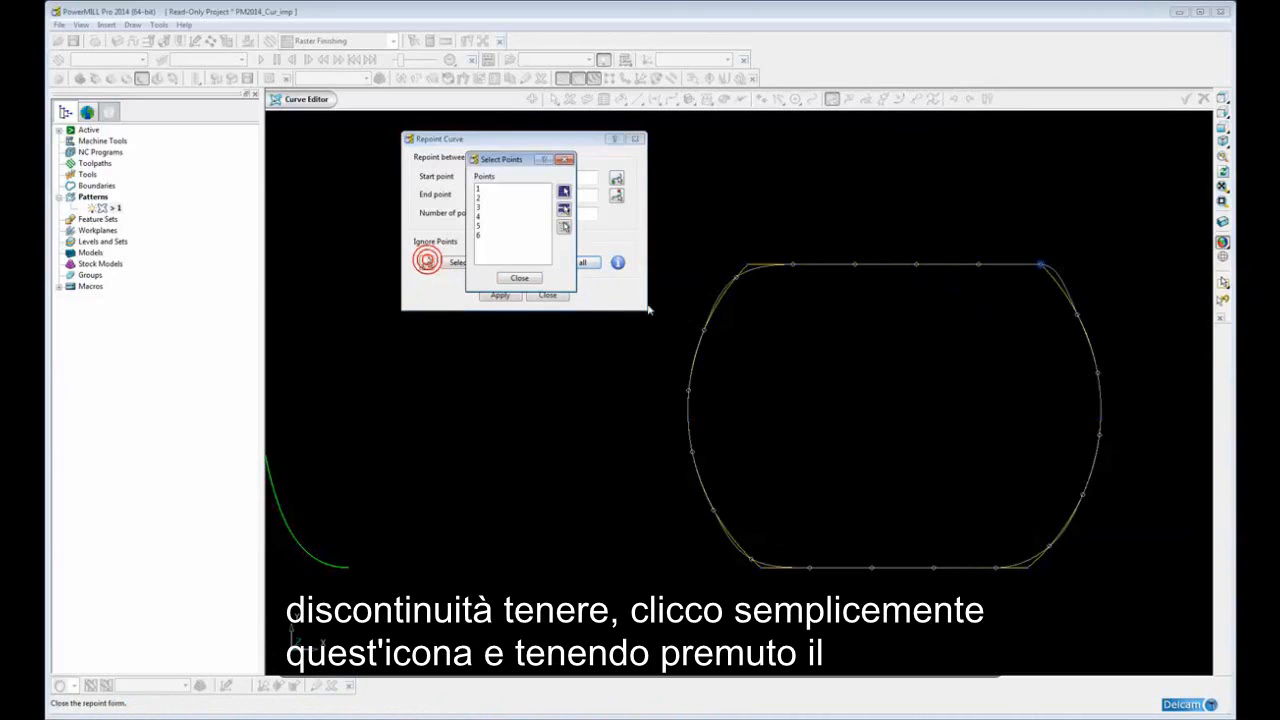
{"action": "left_click", "coordinate": [749, 266]}
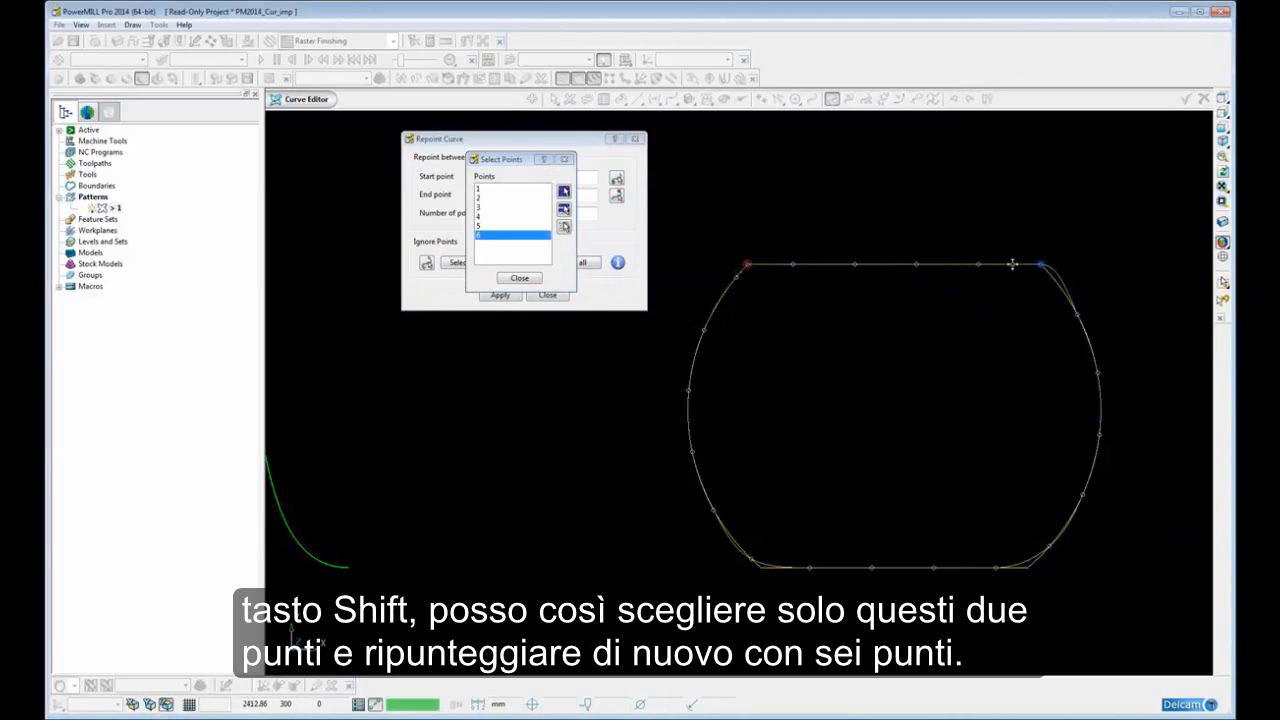
{"action": "left_click", "coordinate": [1043, 265], "text": "shift"}
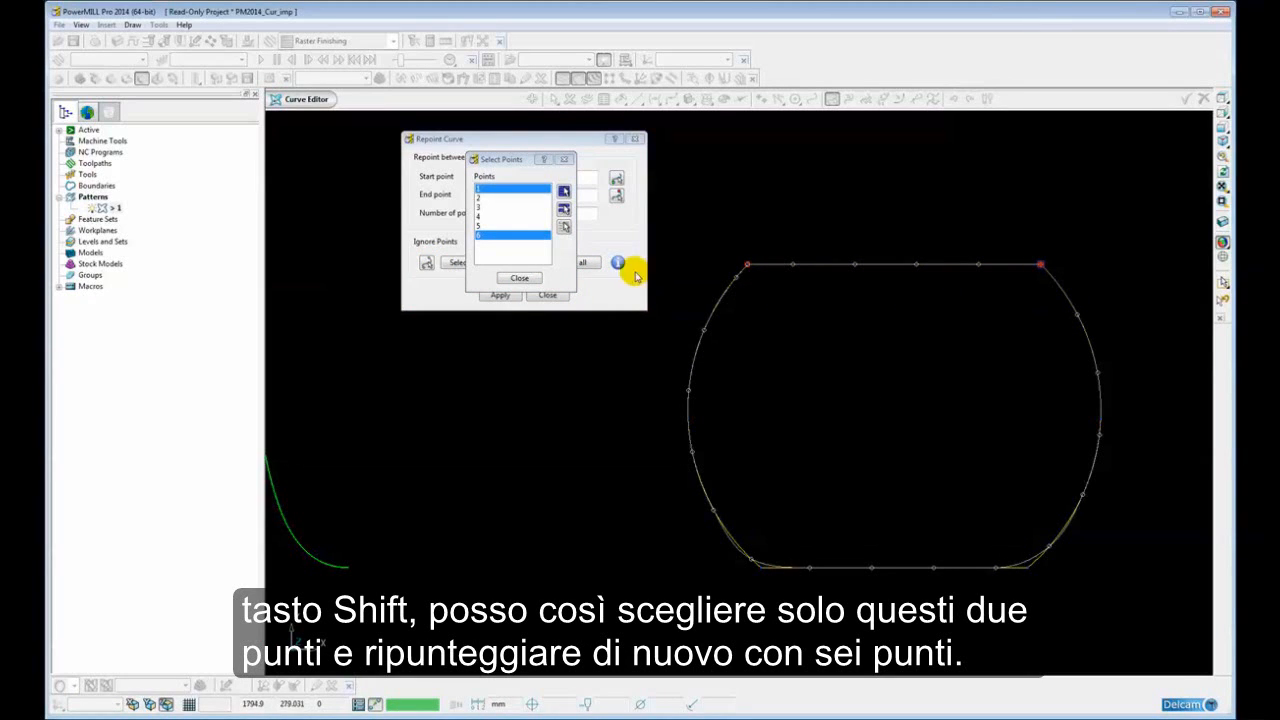
{"action": "left_click", "coordinate": [519, 278]}
{"action": "left_click_drag", "start_coordinate": [569, 211], "coordinate": [534, 214]}
{"action": "type", "text": "6"}
{"action": "key", "text": "Return"}
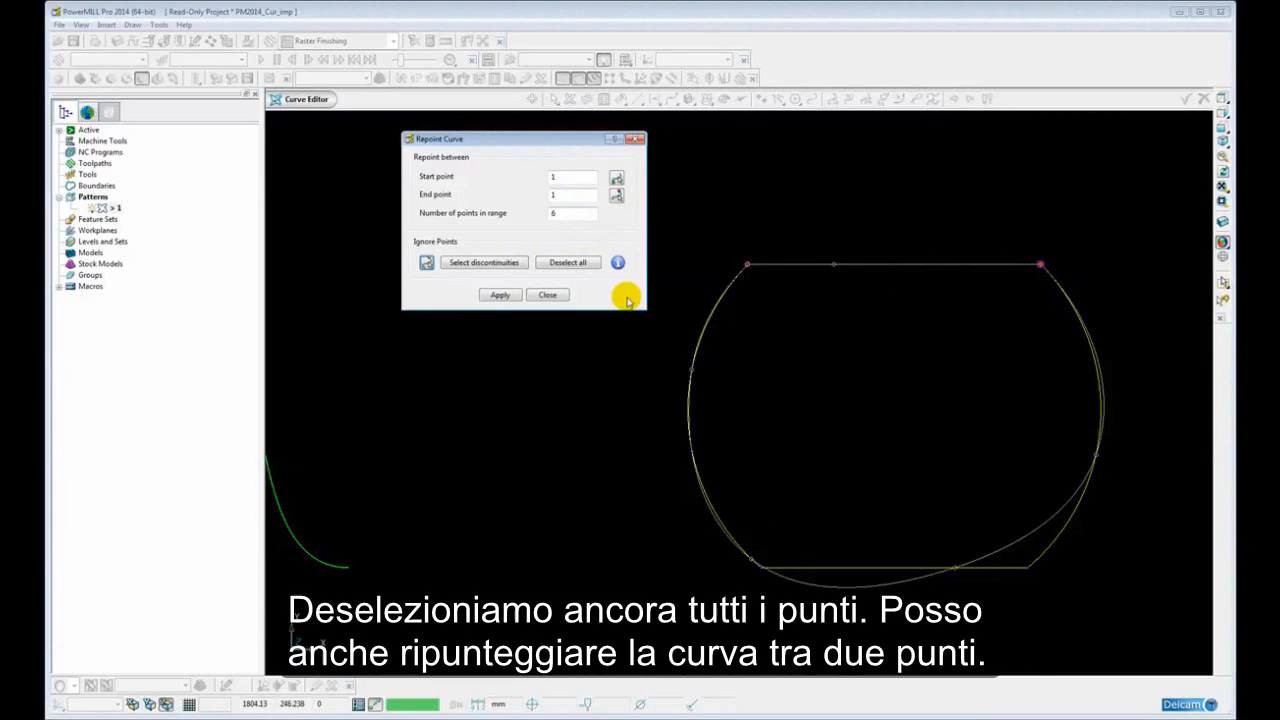
Step: Deselect all ignored points and limit the repointing to the left arc, from its lower corner, point 4, to its upper corner, point 6
{"action": "left_click", "coordinate": [567, 263]}
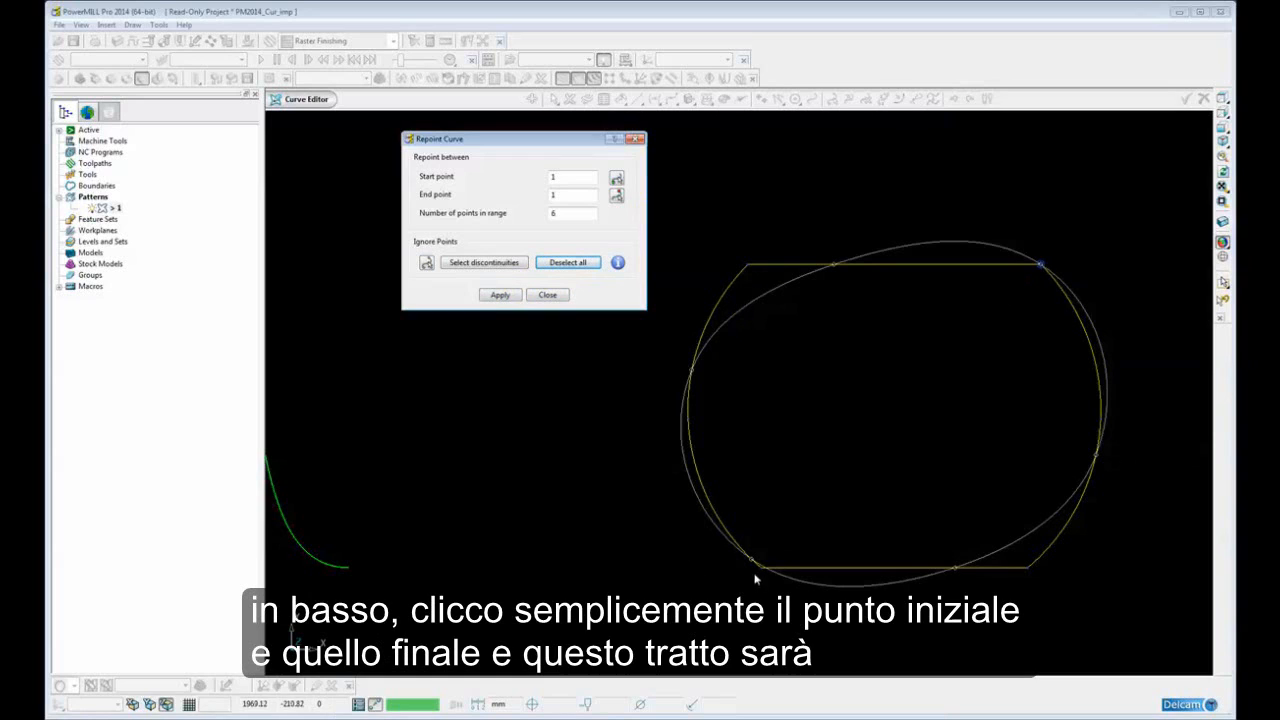
{"action": "left_click", "coordinate": [616, 177]}
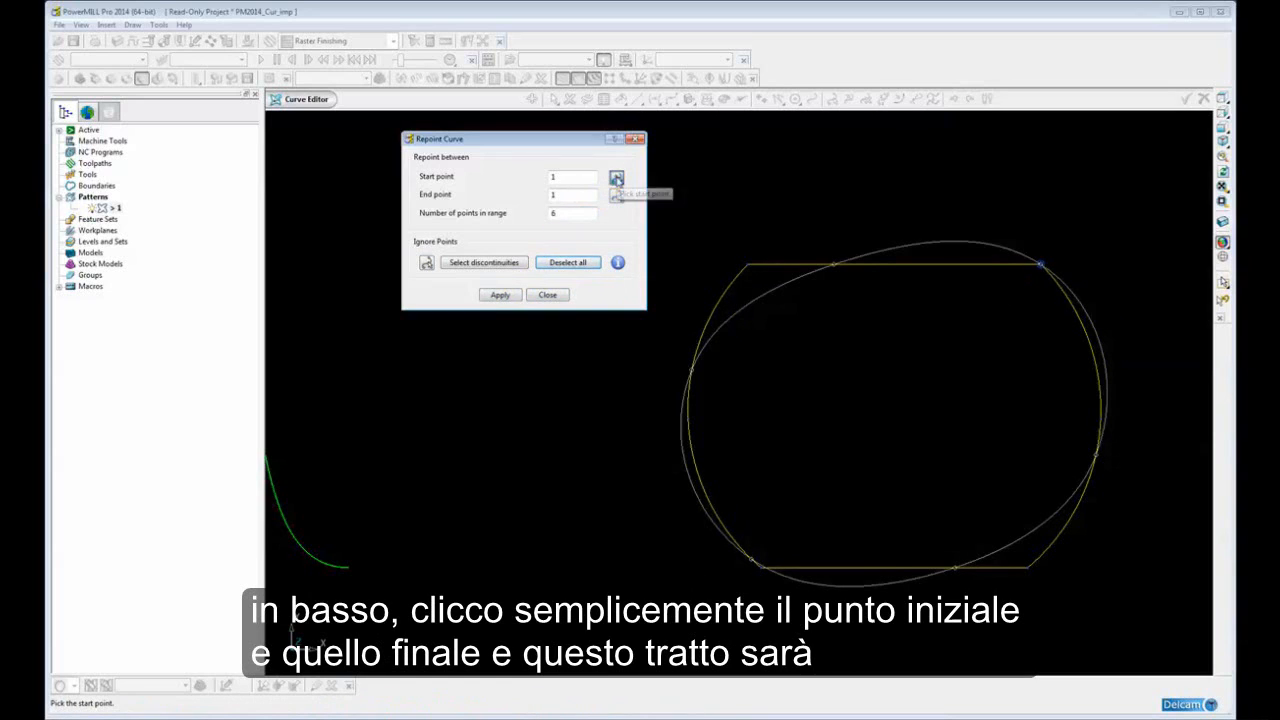
{"action": "left_click", "coordinate": [763, 568]}
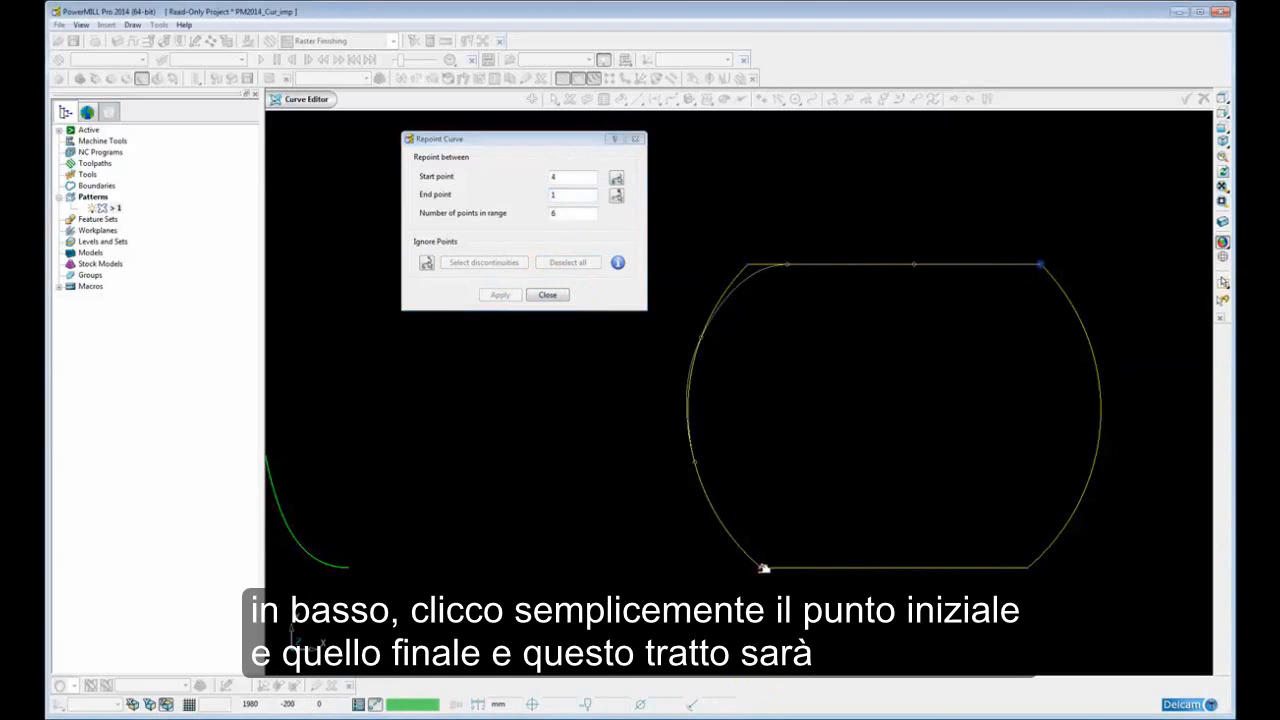
{"action": "left_click", "coordinate": [617, 194]}
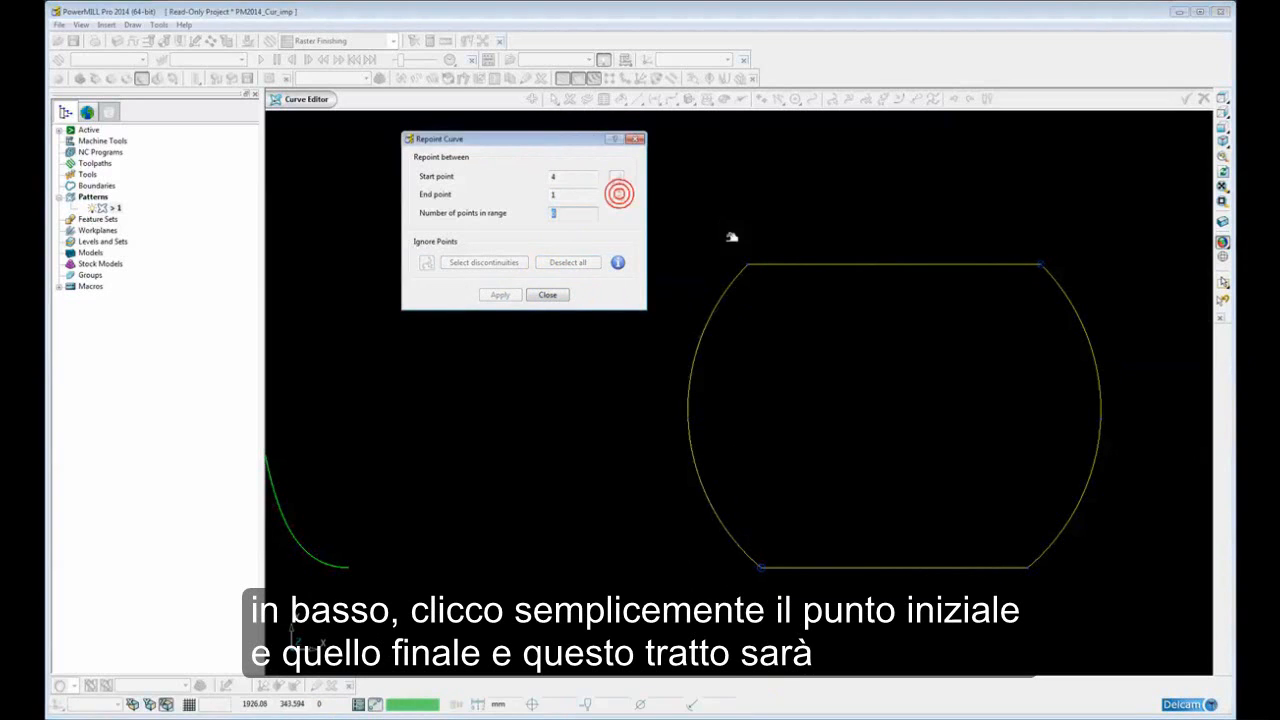
{"action": "left_click", "coordinate": [749, 265]}
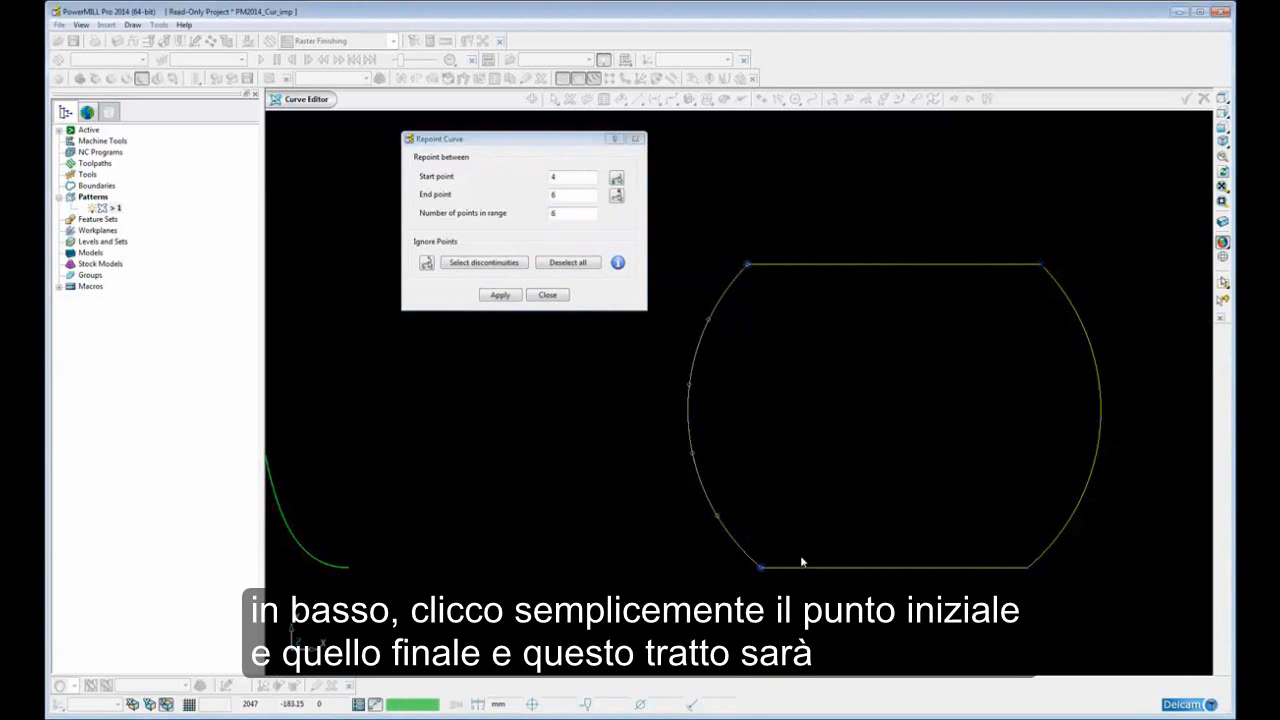
Step: Repoint the left arc with 12 points, and finish the Curve Editor session keeping the changes
{"action": "double_click", "coordinate": [571, 213]}
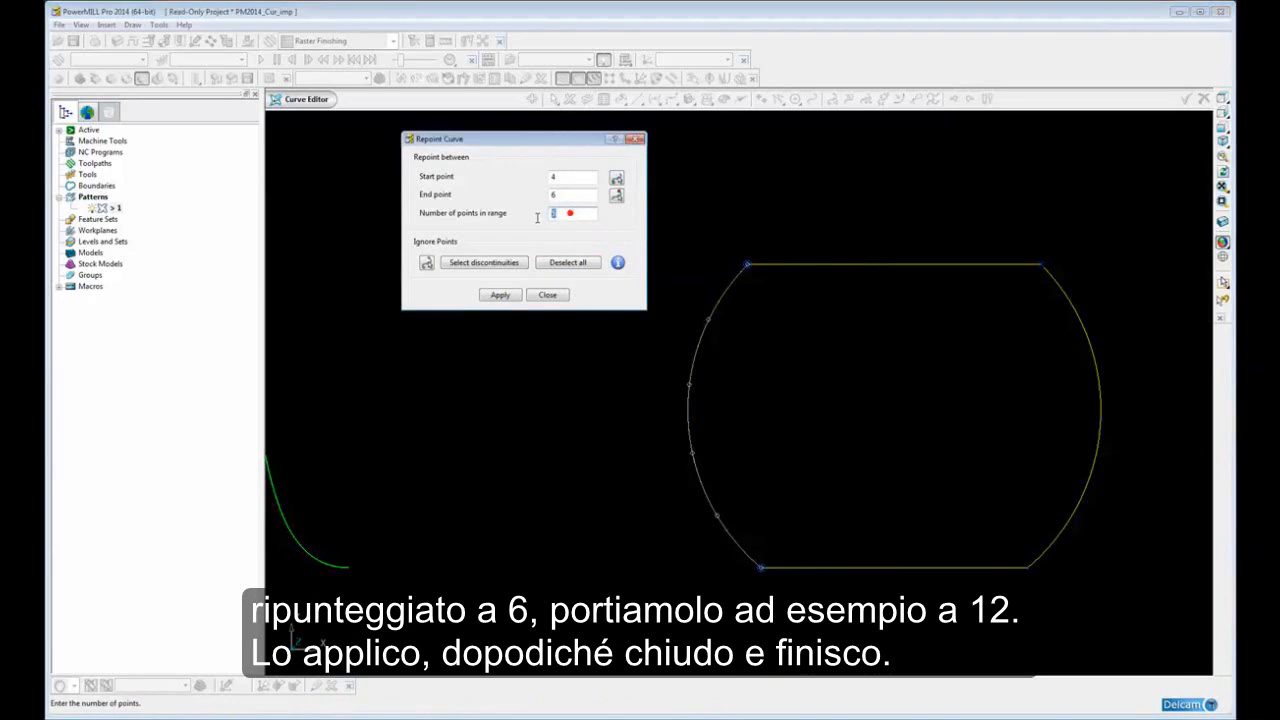
{"action": "type", "text": "12"}
{"action": "key", "text": "Tab"}
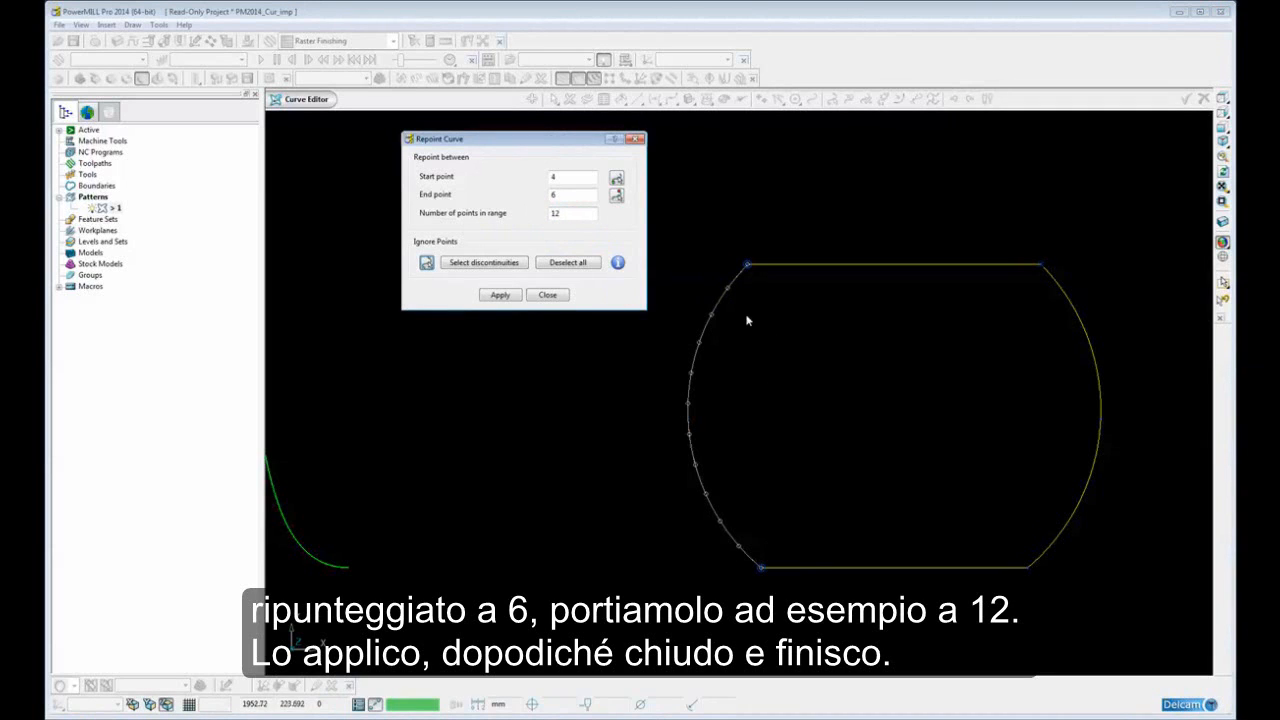
{"action": "left_click", "coordinate": [499, 295]}
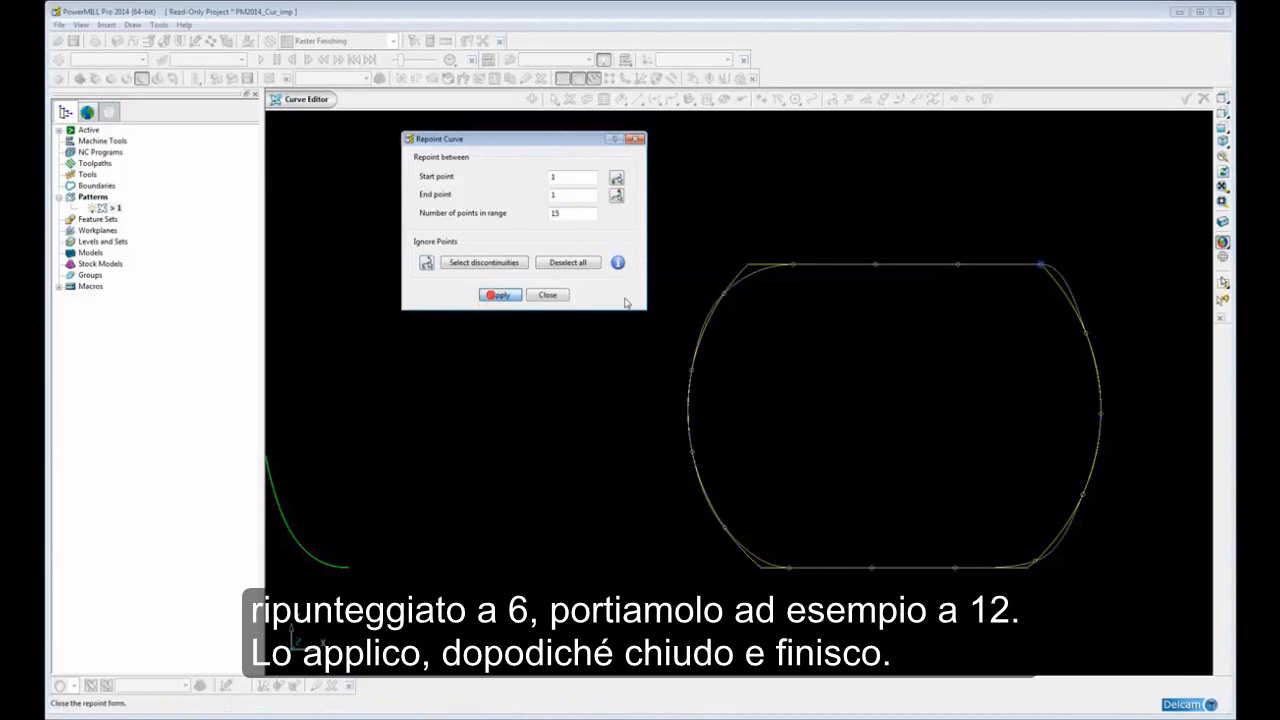
{"action": "left_click", "coordinate": [543, 294]}
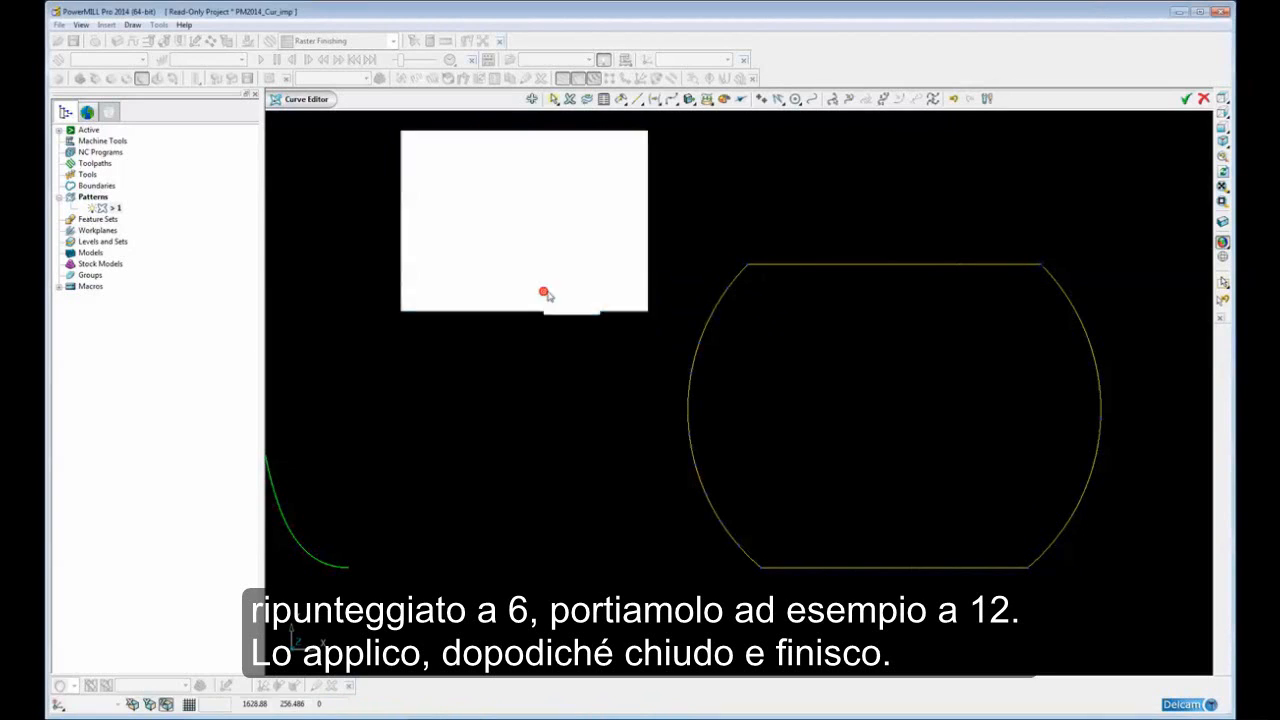
{"action": "left_click", "coordinate": [1185, 99]}
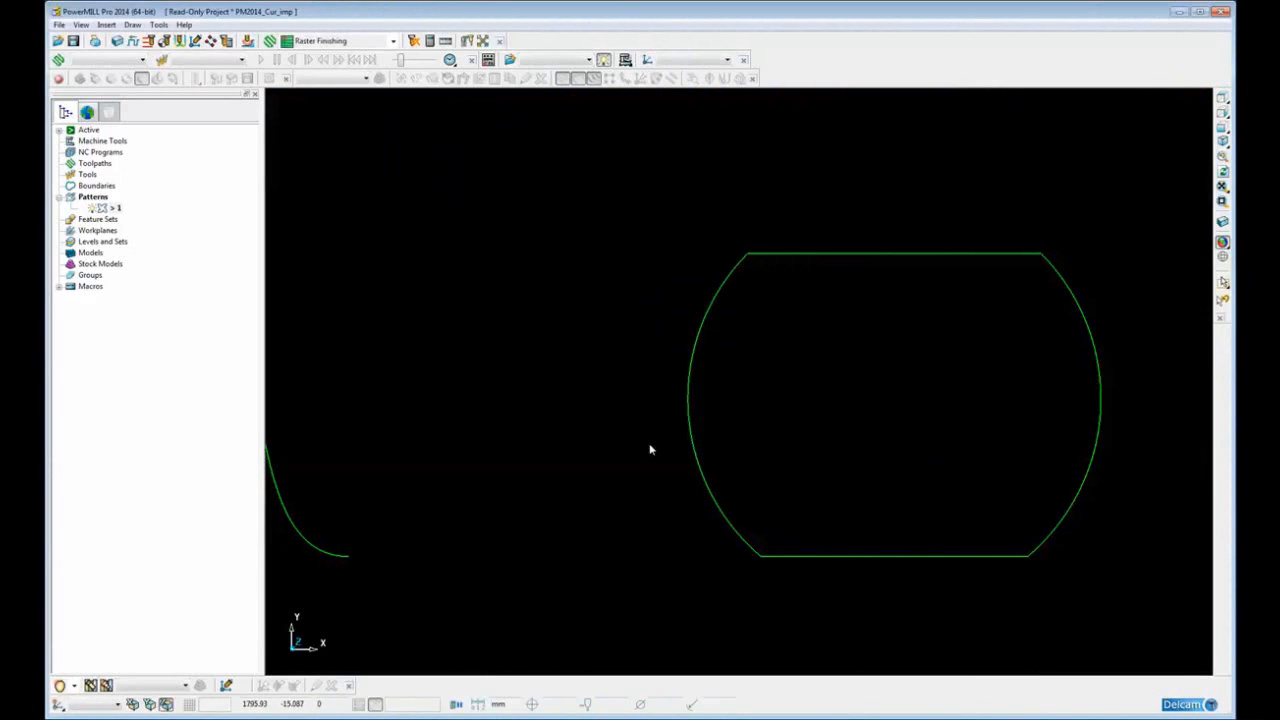